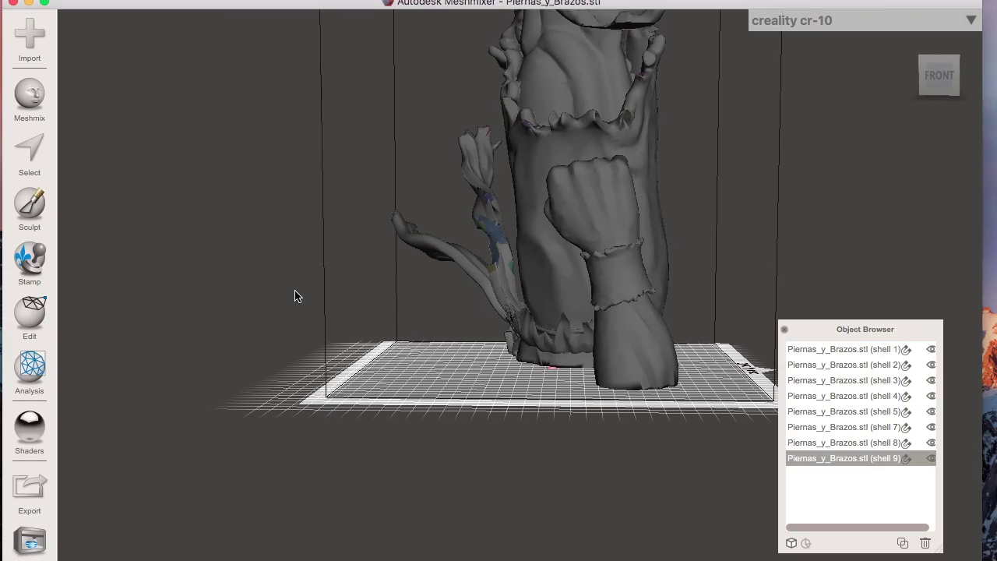
right_drag(434, 87, 672, 354)
scroll(540, 345, down, 8)
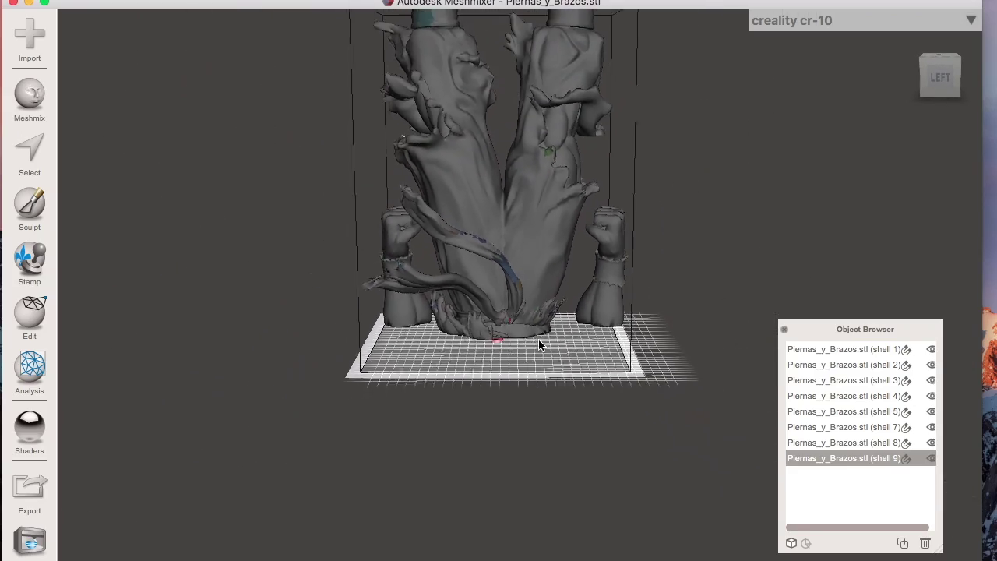
scroll(539, 343, down, 5)
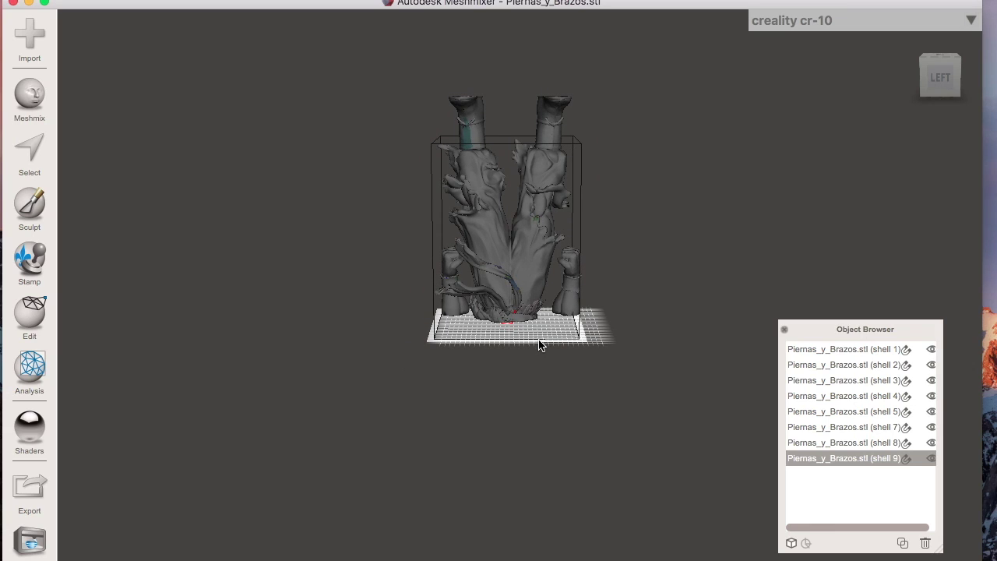
click(33, 325)
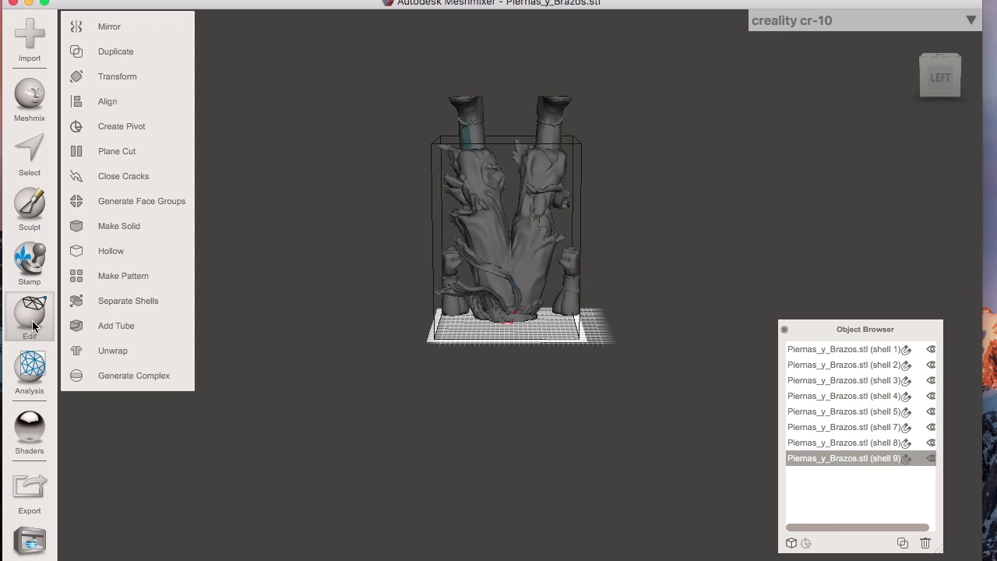
click(149, 157)
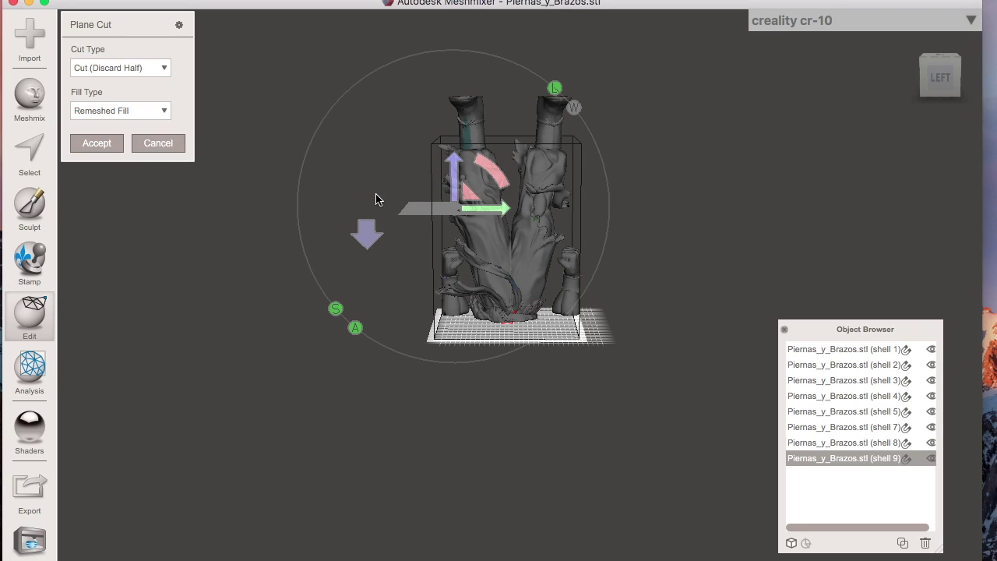
click(165, 145)
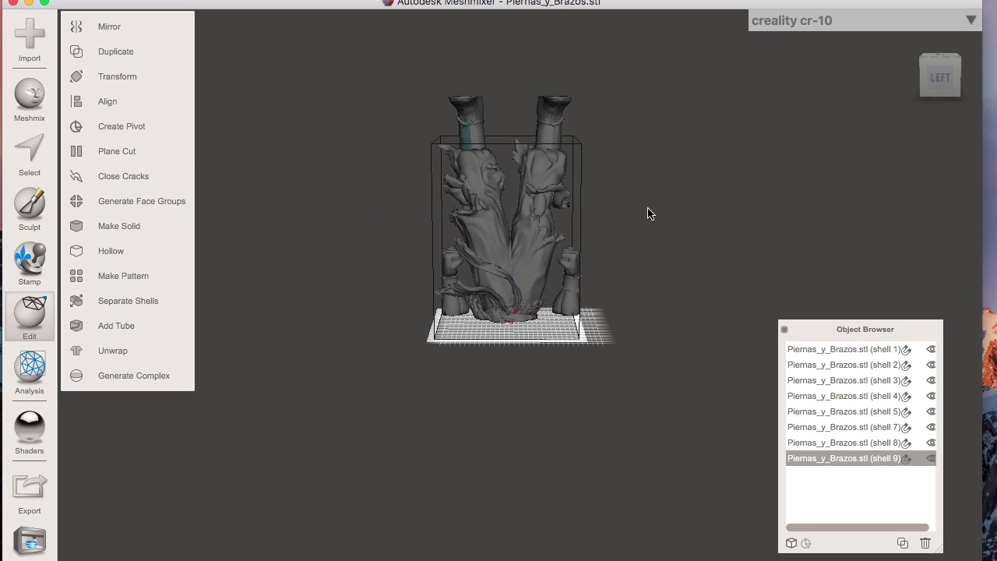
Delete the V-shaped lower trouser section, shell 1 of Piernas_y_Brazos.stl.
click(809, 352)
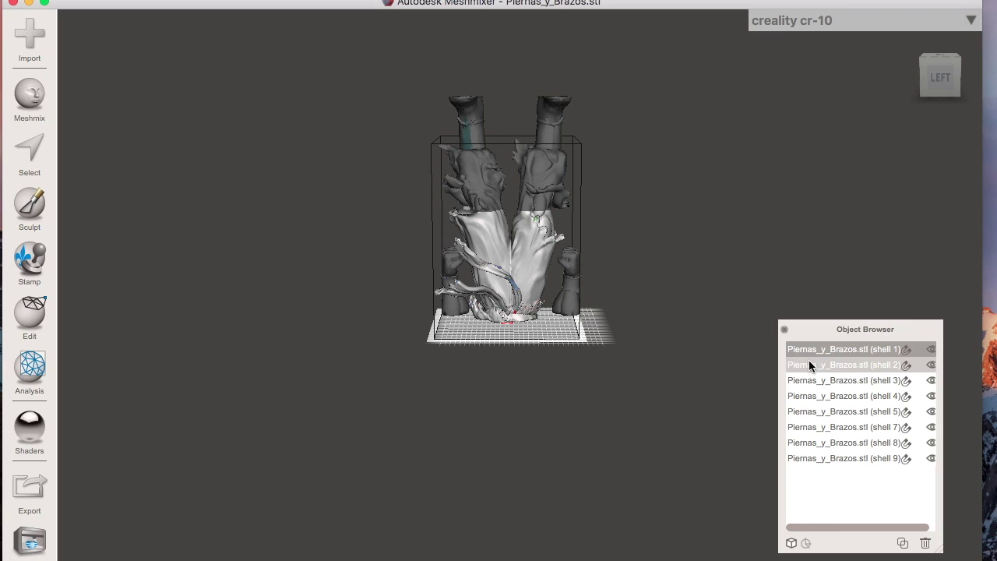
click(809, 364)
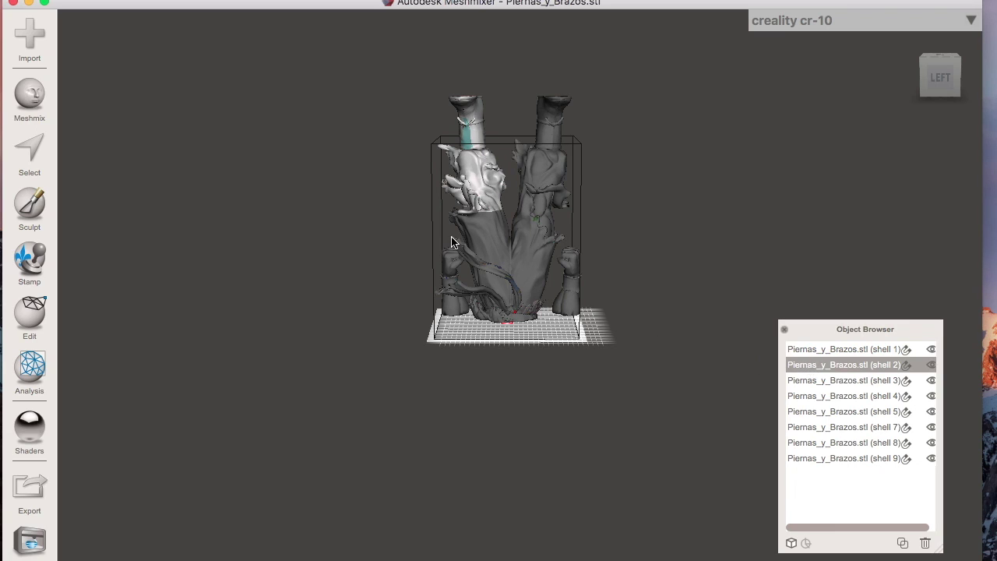
click(496, 257)
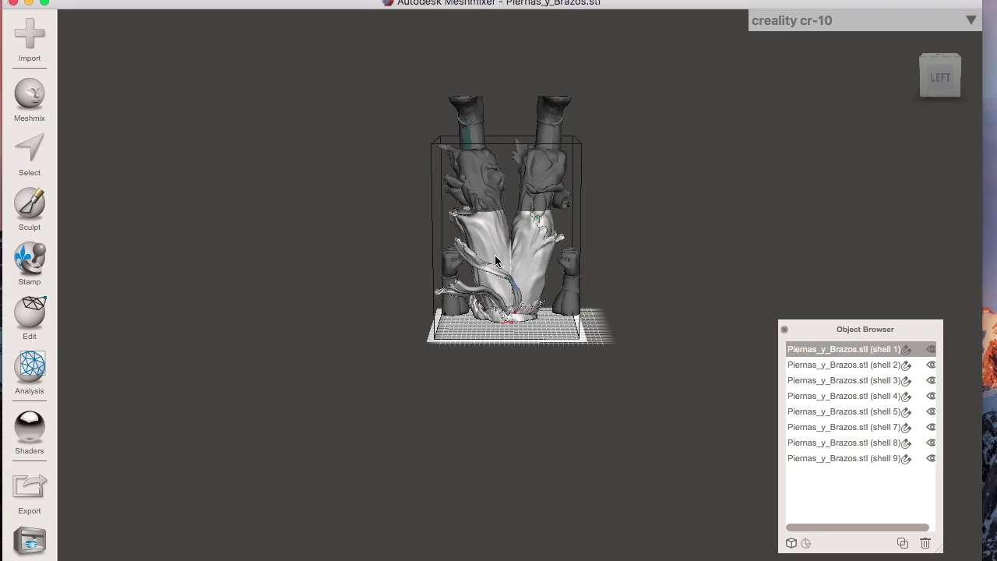
click(926, 544)
Transform shell 2, the upper leg piece, moving it to Translate X 25 mm and lowering it toward the build plate.
click(480, 172)
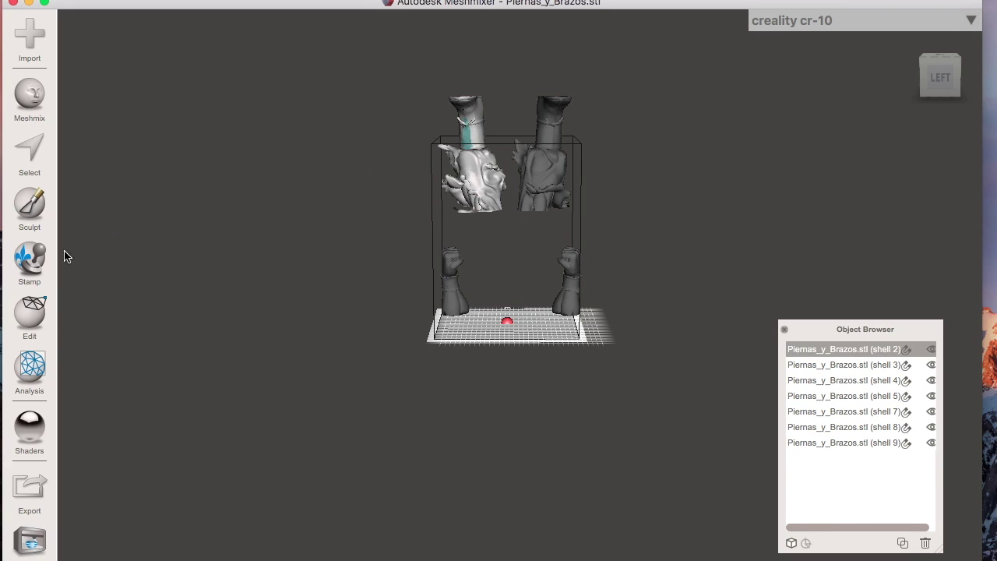
click(36, 316)
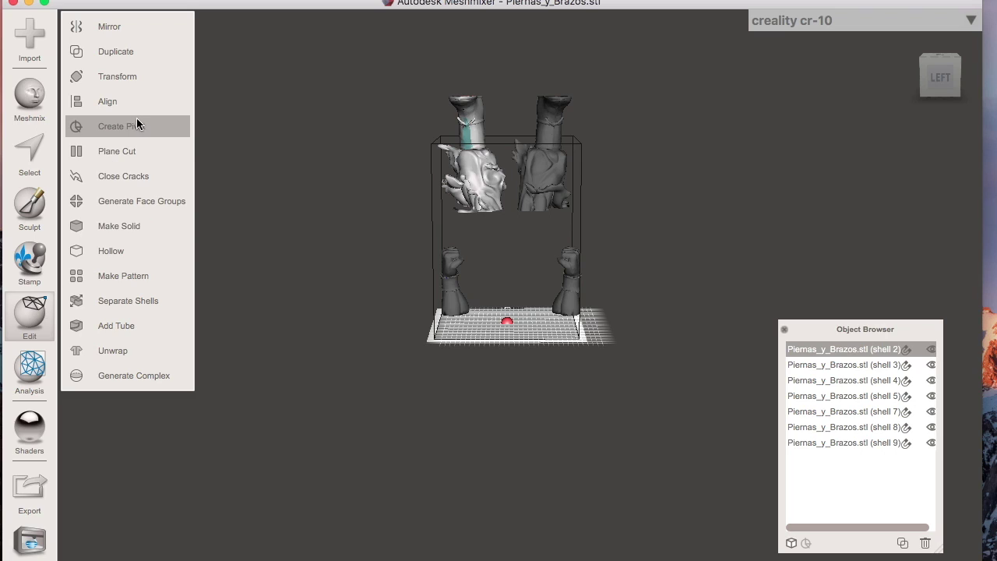
click(146, 78)
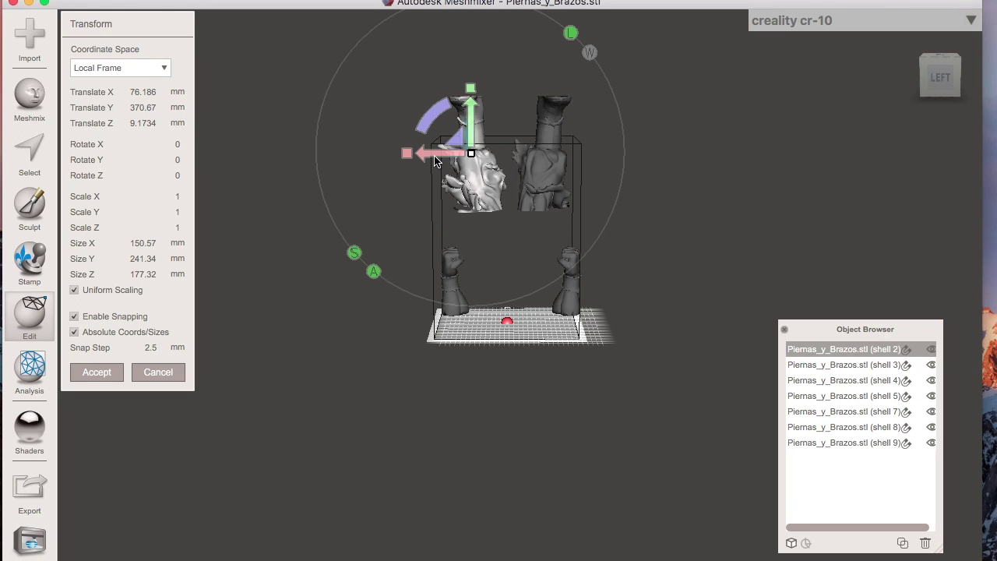
drag(441, 160, 467, 159)
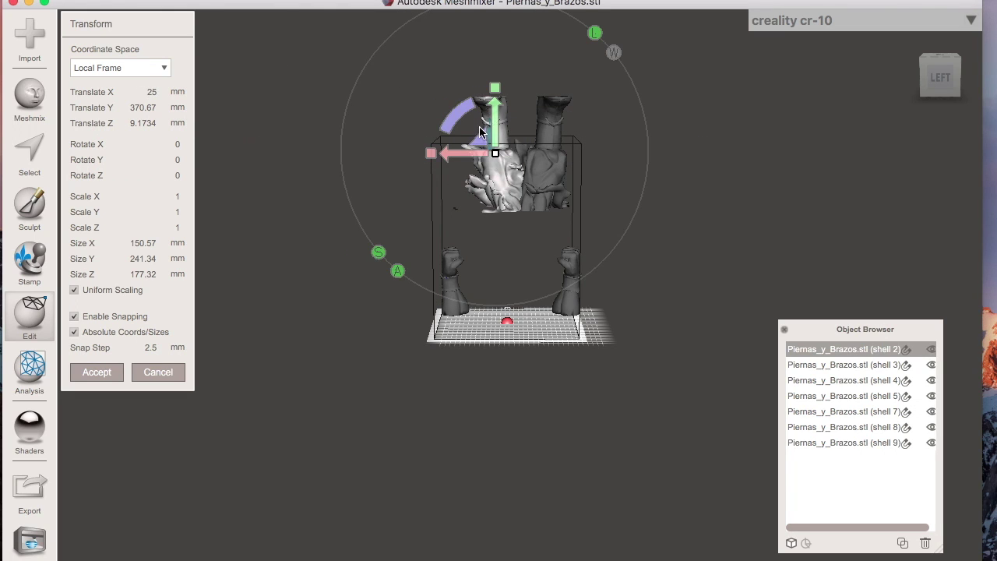
drag(489, 119, 511, 221)
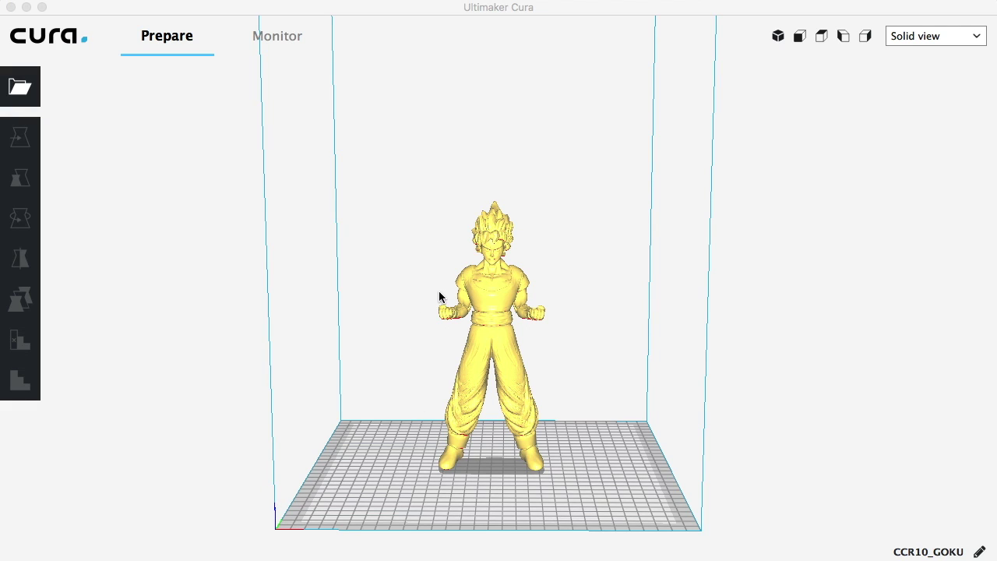
Switch to Safari and activate the Google search field.
click(489, 302)
click(384, 383)
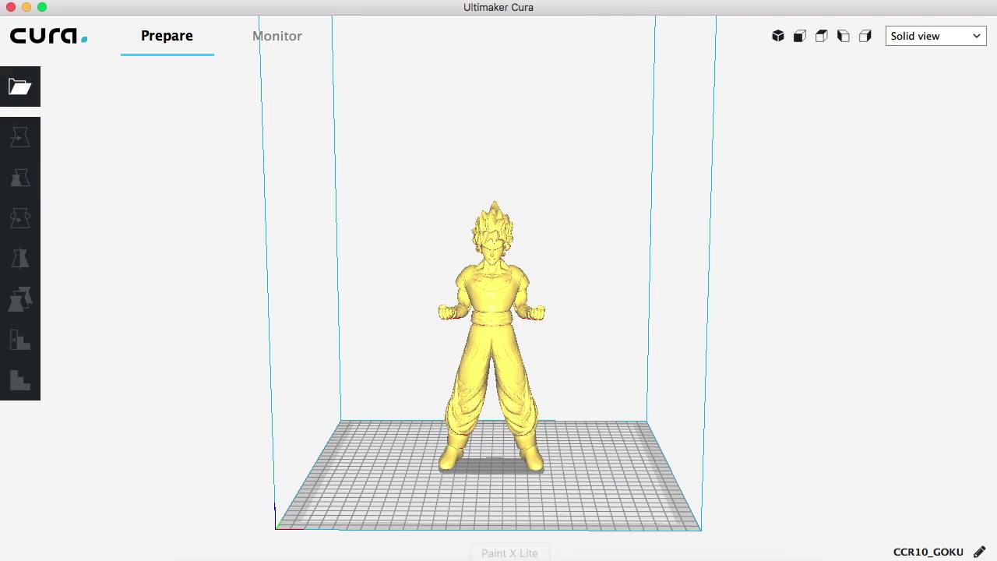
click(597, 553)
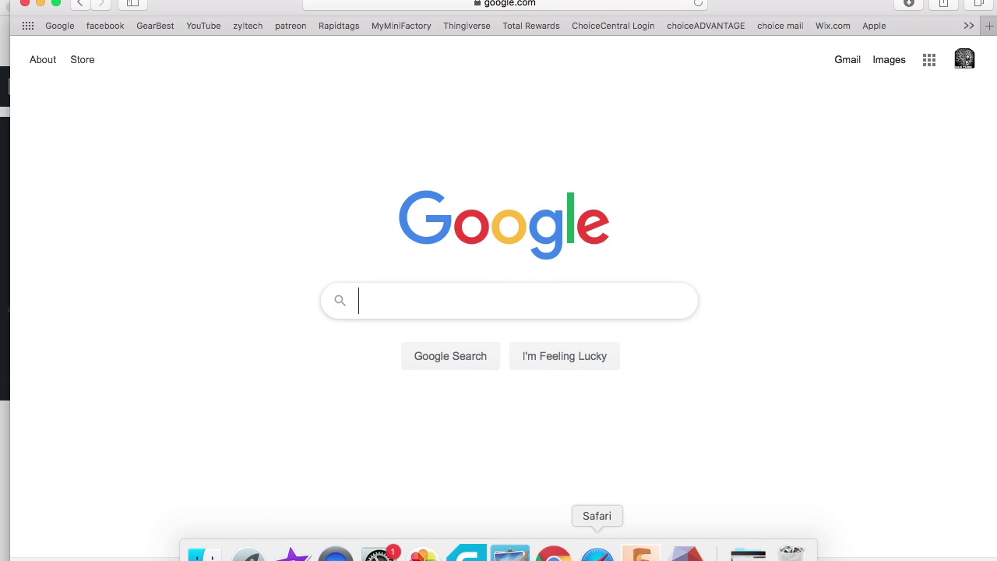
click(383, 304)
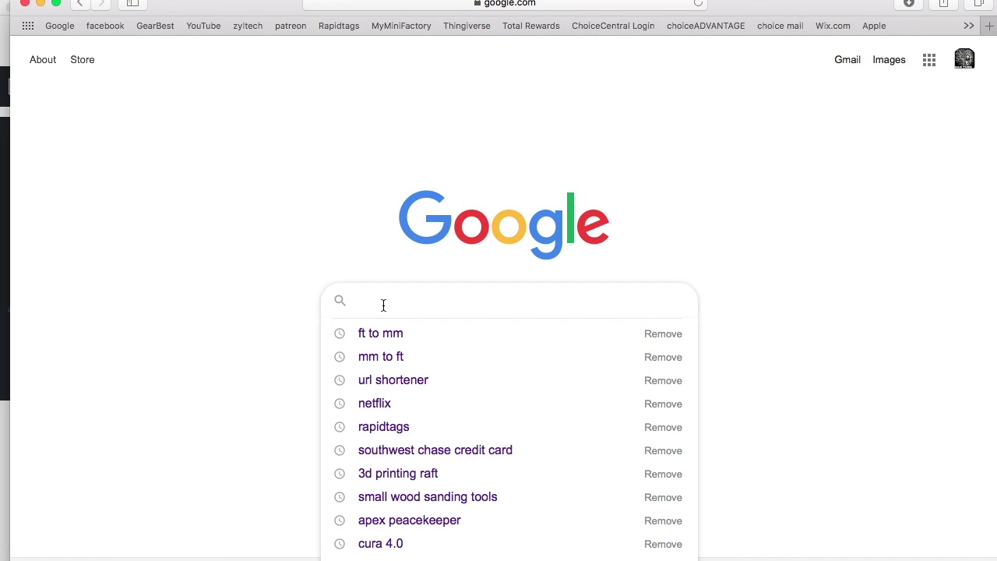
text(meter to mm)
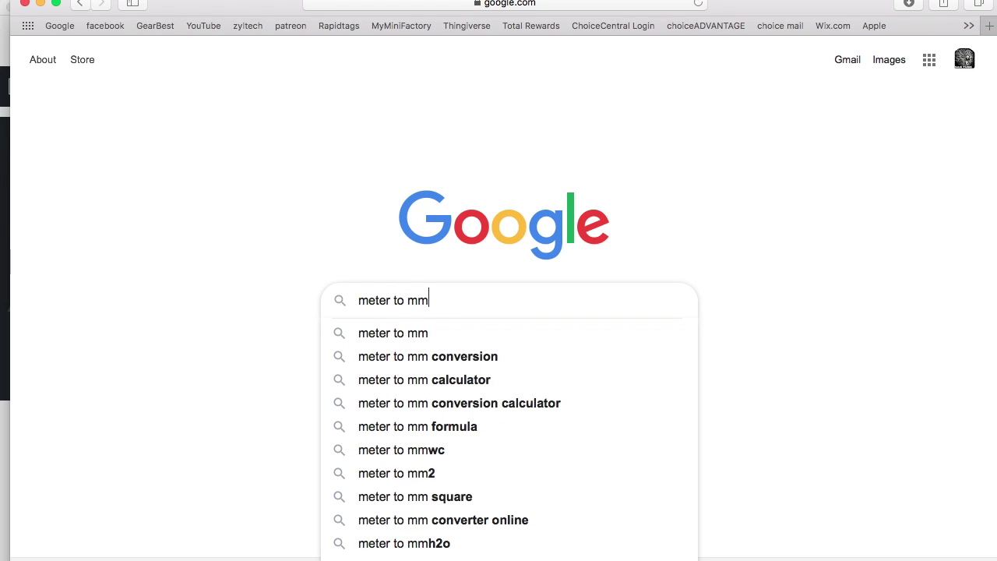
key(BackSpace)
key(BackSpace)
key(BackSpace)
key(BackSpace)
key(BackSpace)
key(BackSpace)
key(BackSpace)
key(BackSpace)
key(BackSpace)
key(BackSpace)
key(BackSpace)
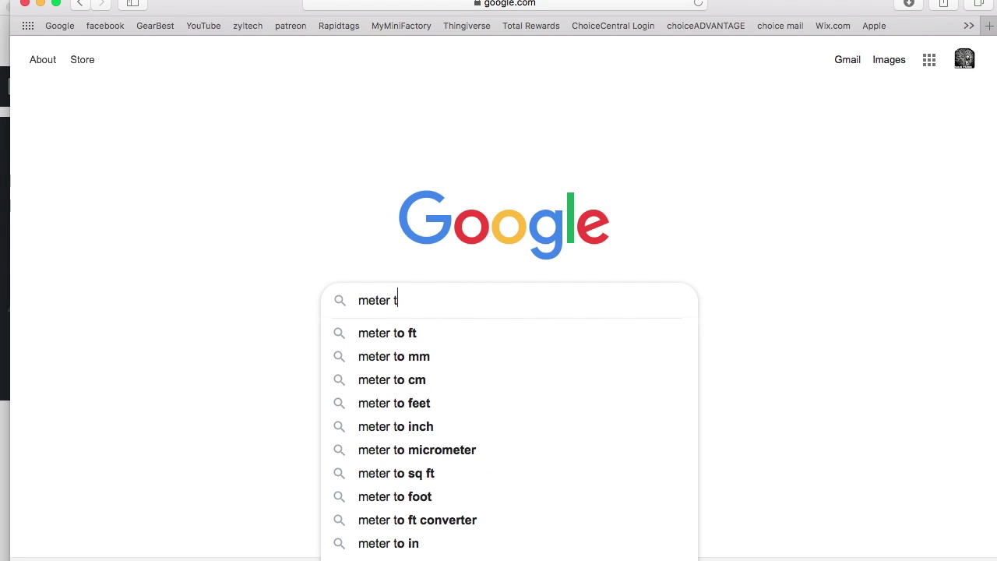
Search Google for "ft to mm" and convert 8 feet to millimetres.
text(ft to mm)
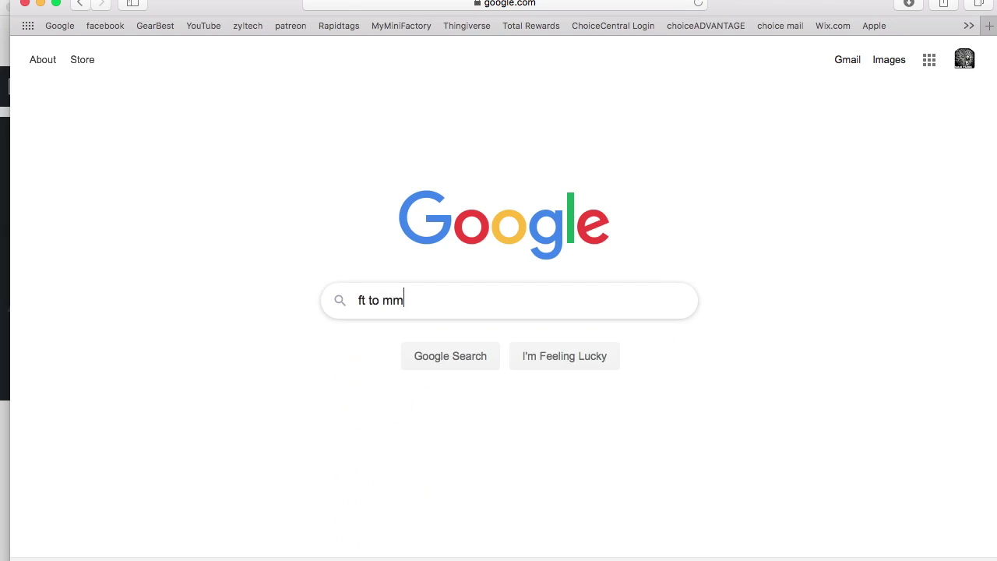
key(Return)
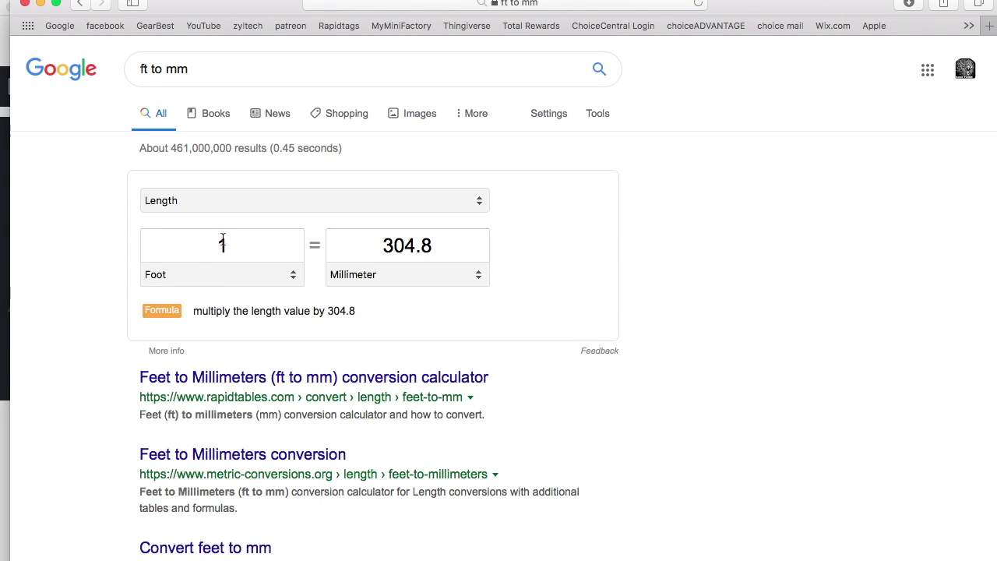
click(236, 252)
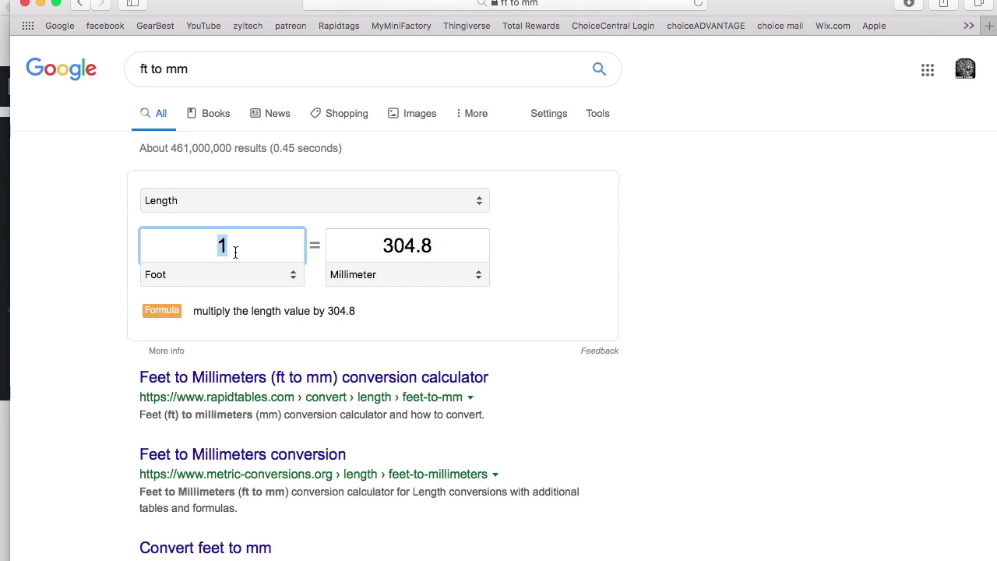
text(8)
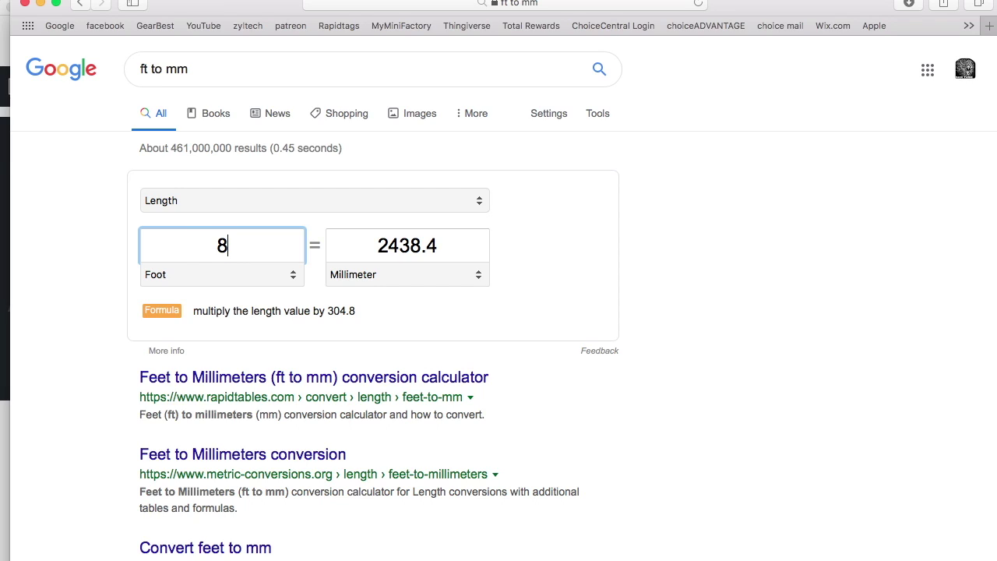
click(374, 238)
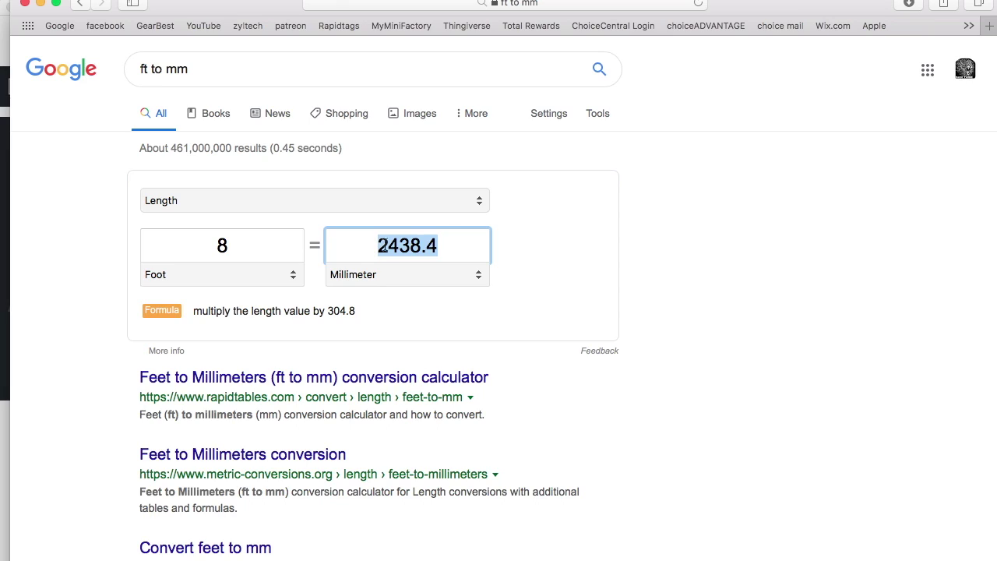
Convert 3 feet to millimetres in the unit converter.
click(237, 245)
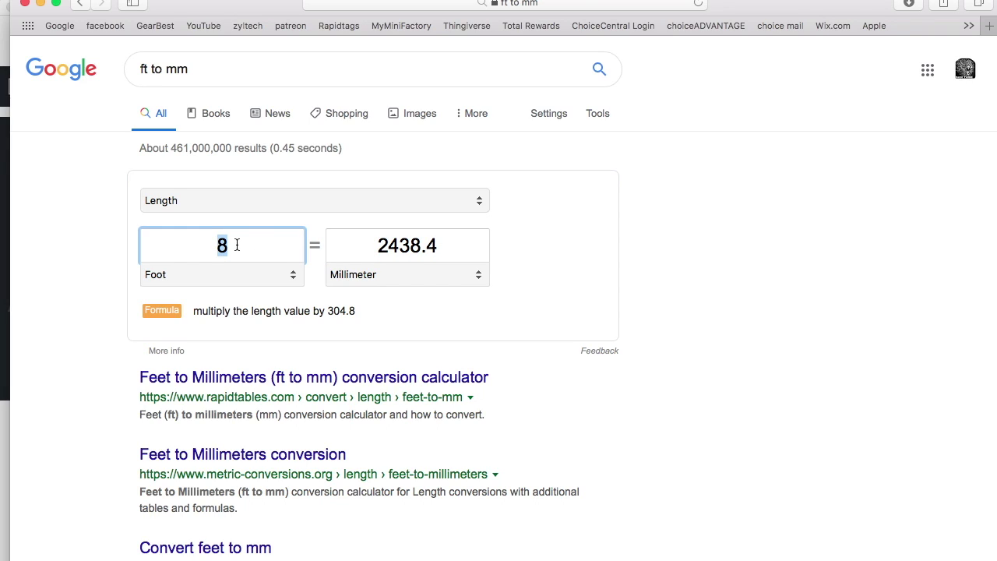
text(3)
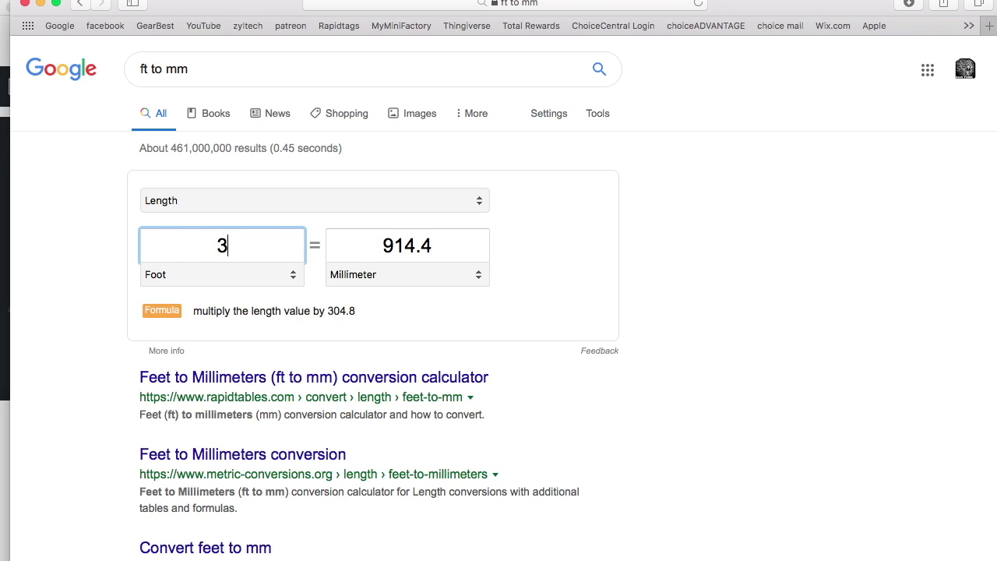
click(369, 243)
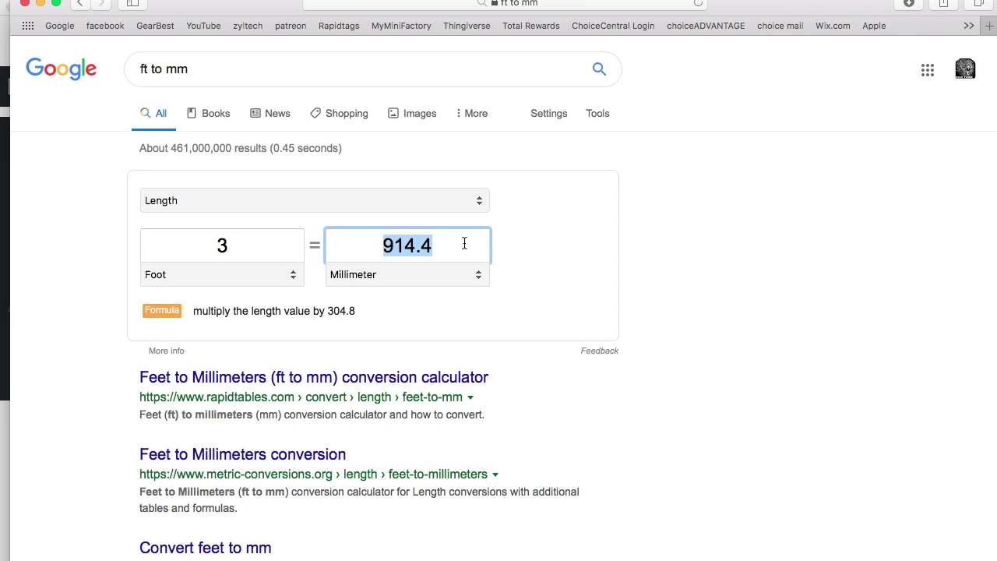
Switch to Autodesk Meshmixer and import goku.stl from the Goku_-_Dragon_ball_Z folder.
click(6, 39)
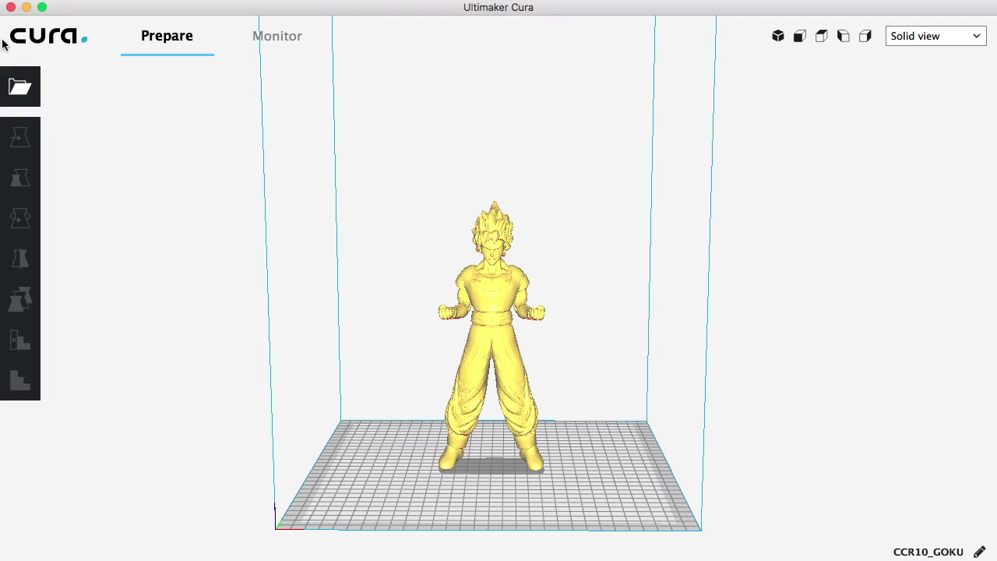
click(27, 7)
click(41, 4)
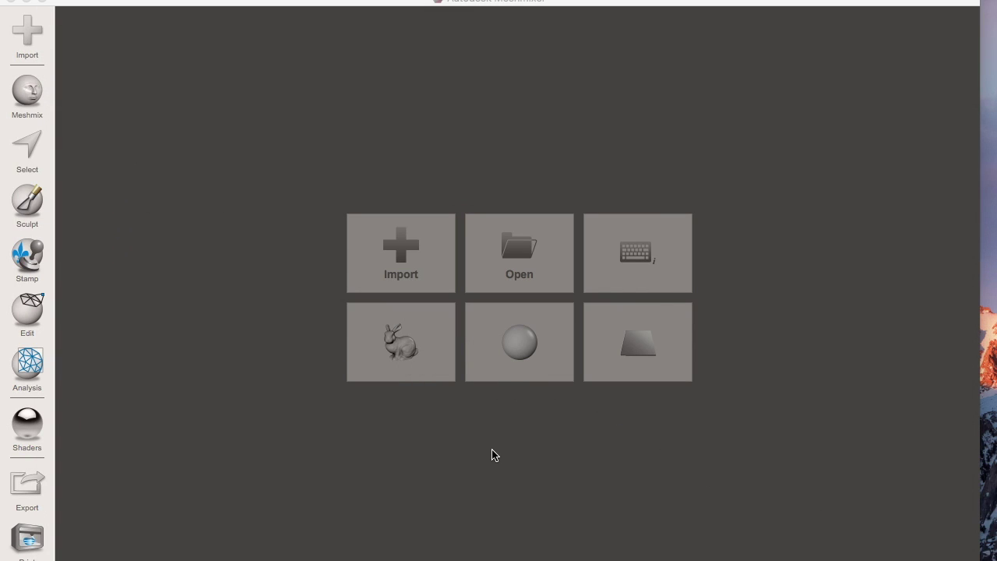
click(400, 243)
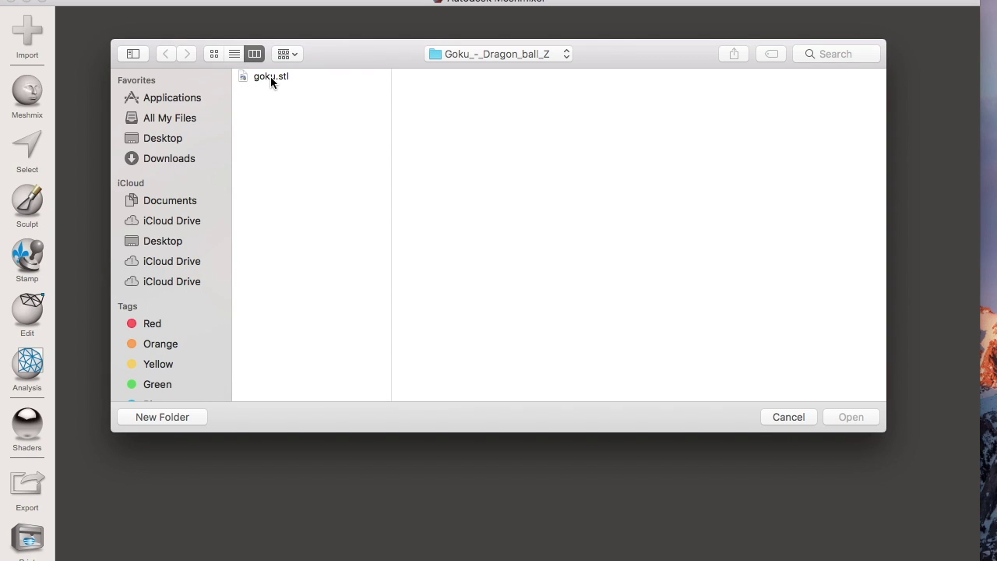
click(271, 77)
click(843, 416)
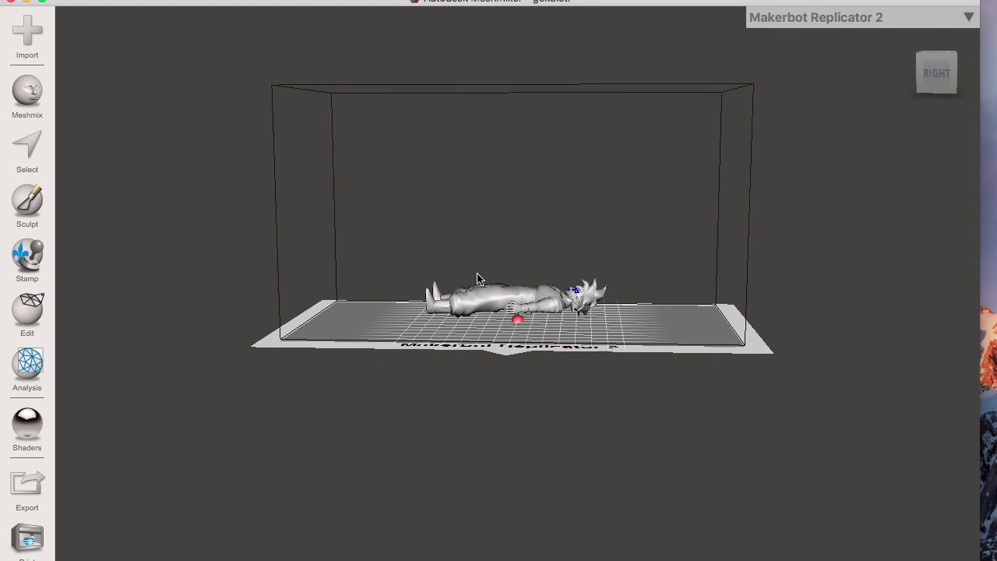
Start a new printer profile in the printer preferences with manufacturer "creality" and model "cr-10".
click(967, 19)
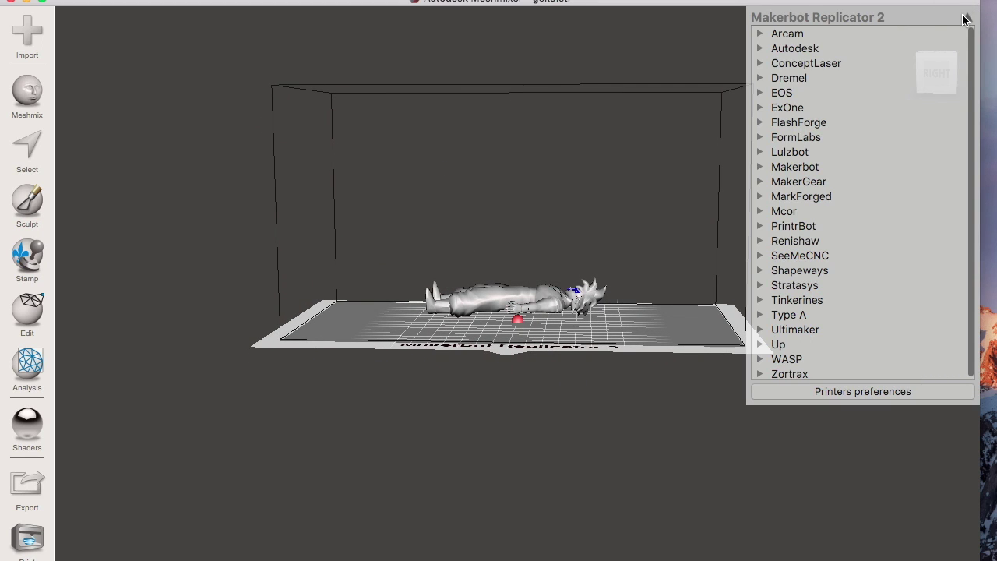
click(820, 392)
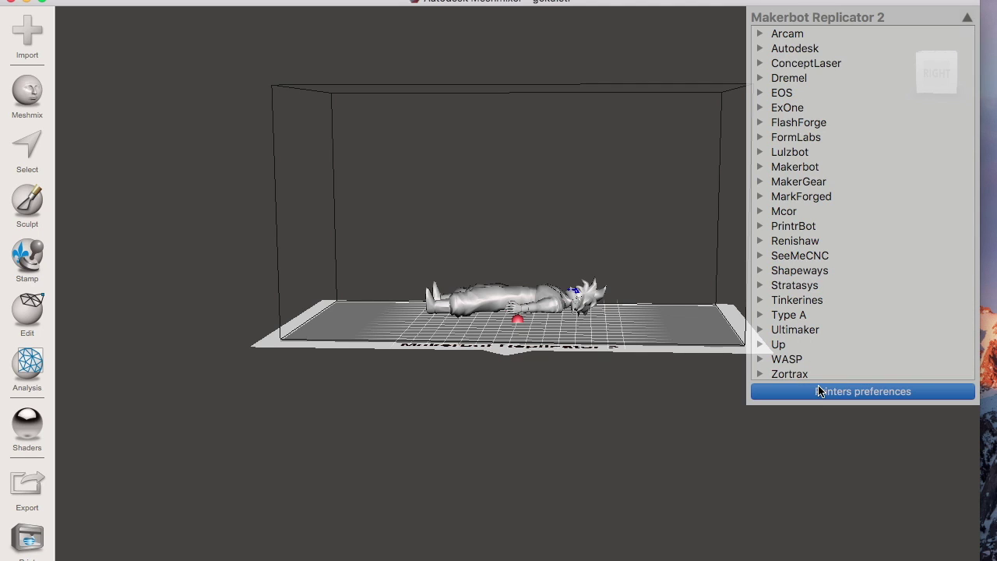
click(620, 157)
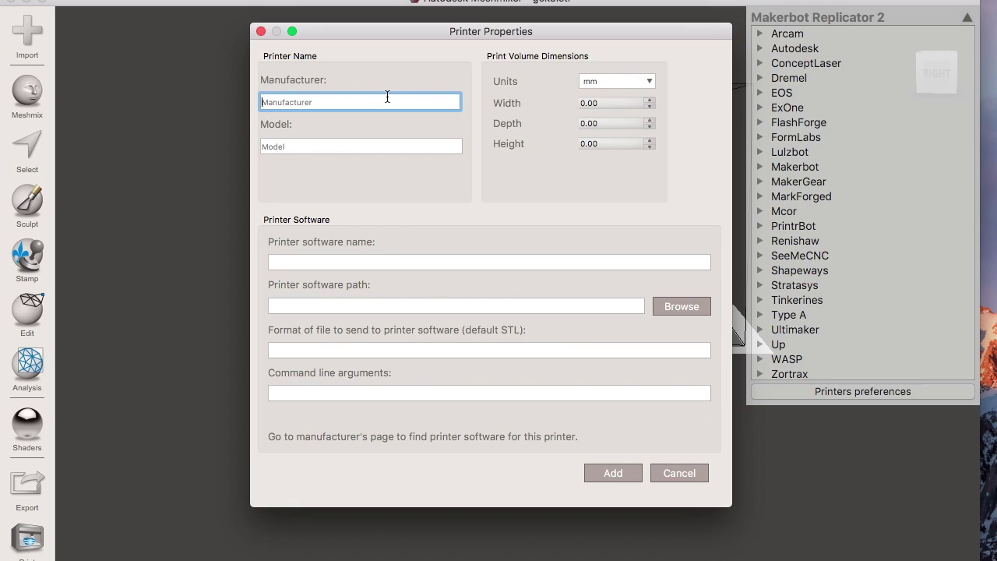
text(creality)
click(341, 145)
text(cr-10)
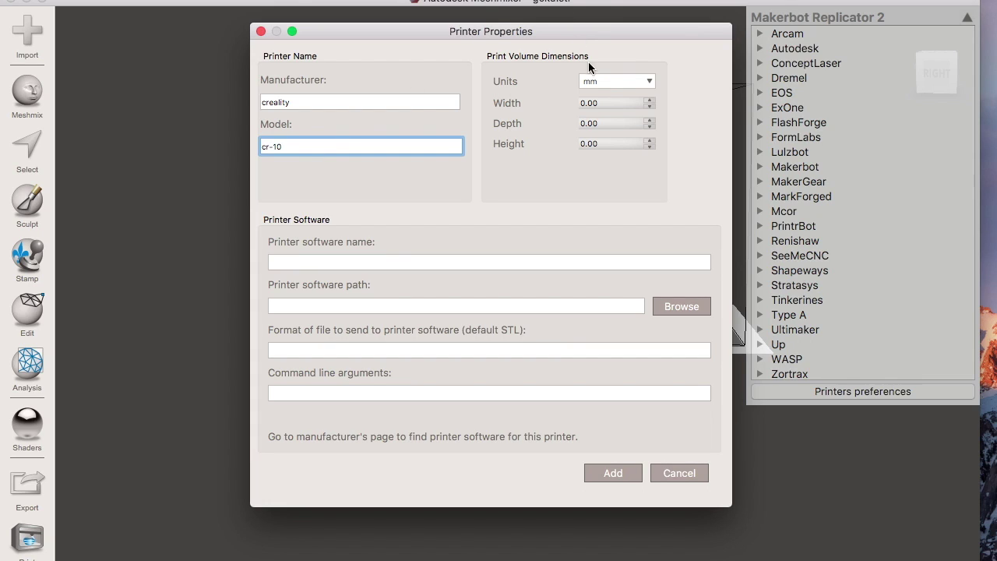
Set the printer's build volume to 300 mm width, 300 mm depth and 400 mm height, and add the profile.
click(601, 102)
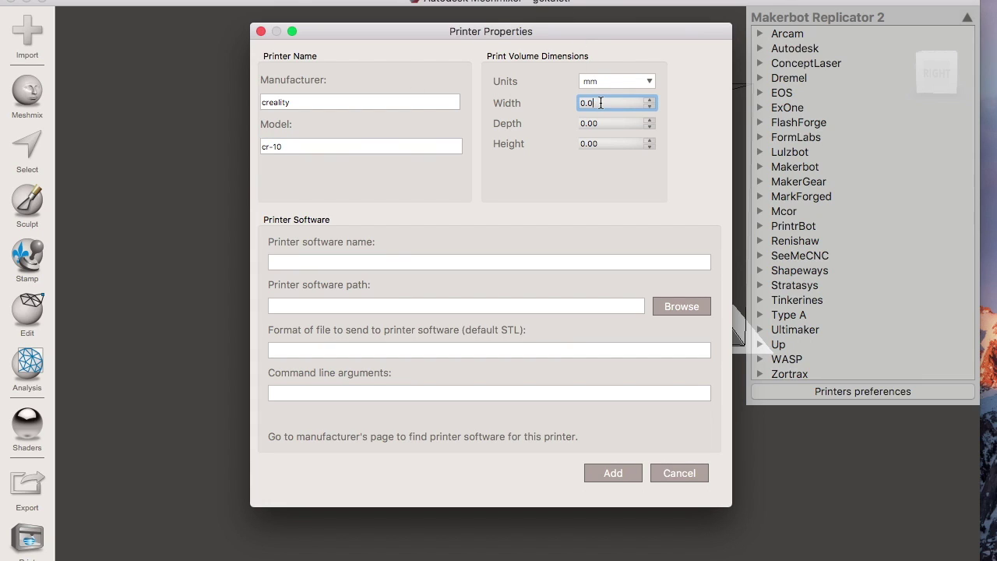
text(300)
key(Tab)
text(300)
key(Tab)
text(4)
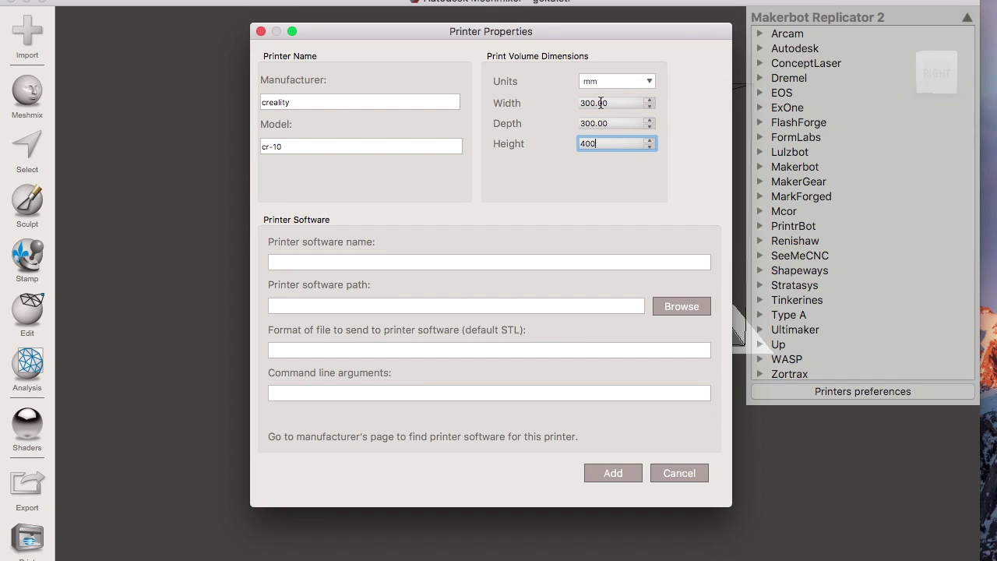
click(618, 122)
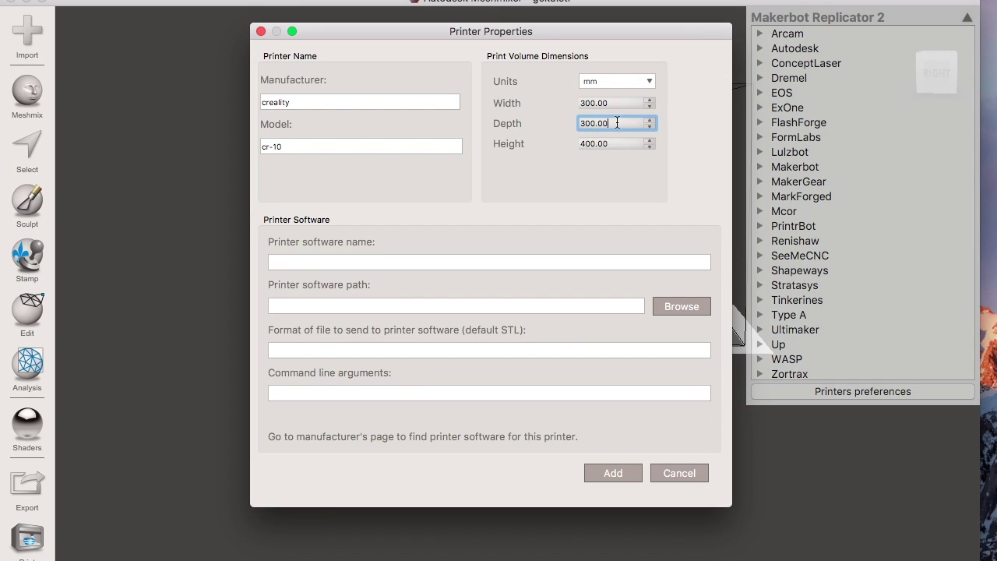
click(613, 473)
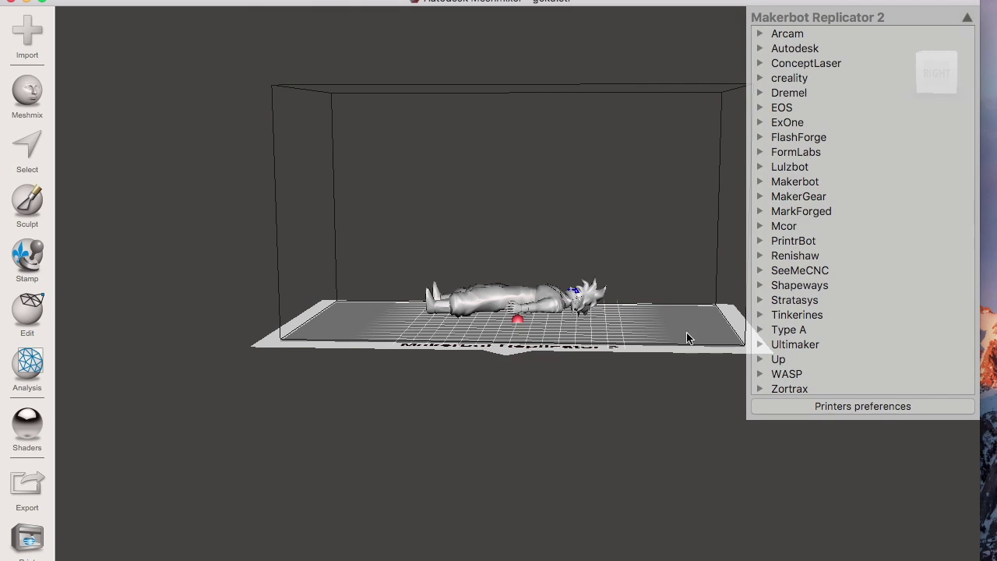
Make the creality cr-10 the active printer for the scene.
click(760, 78)
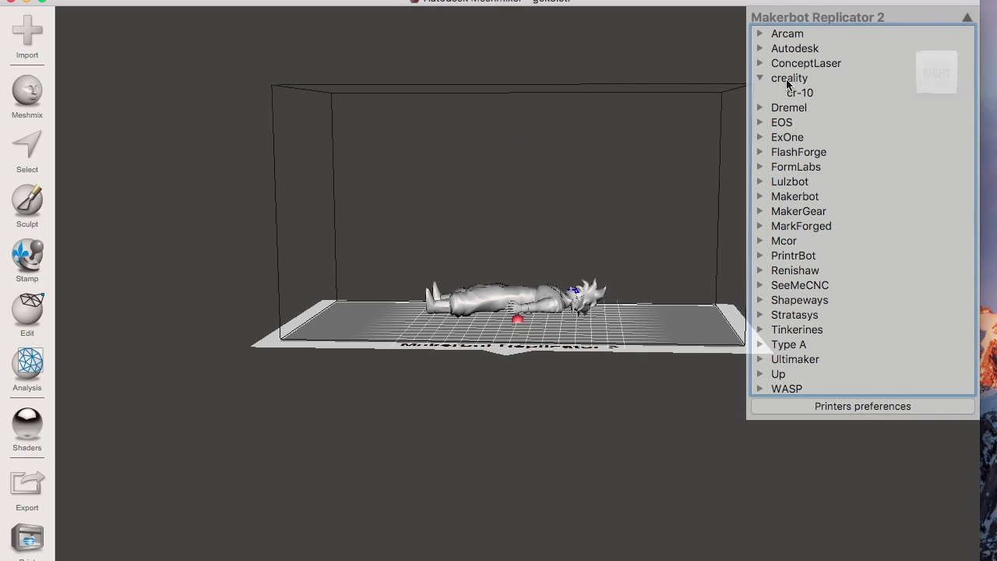
click(800, 94)
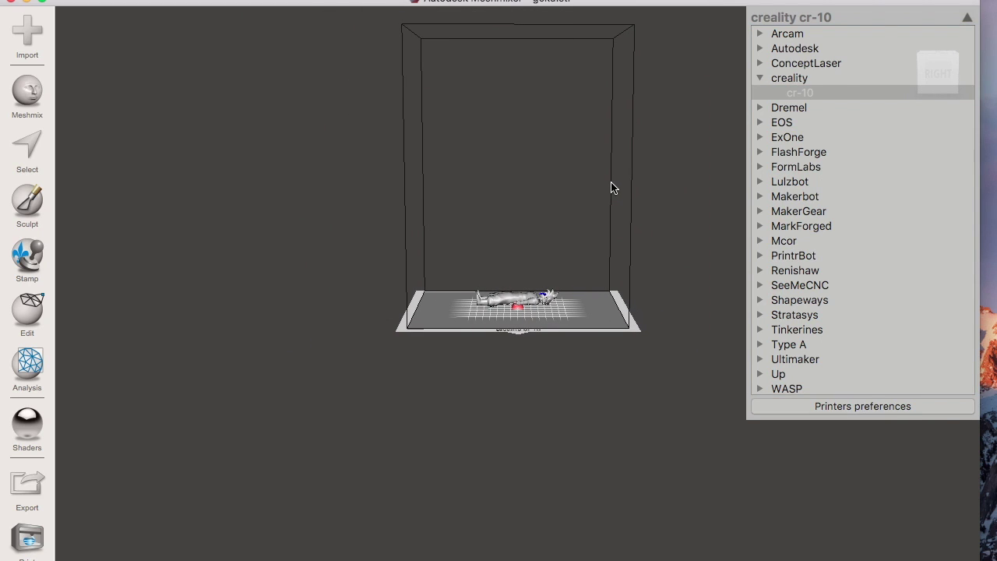
click(967, 18)
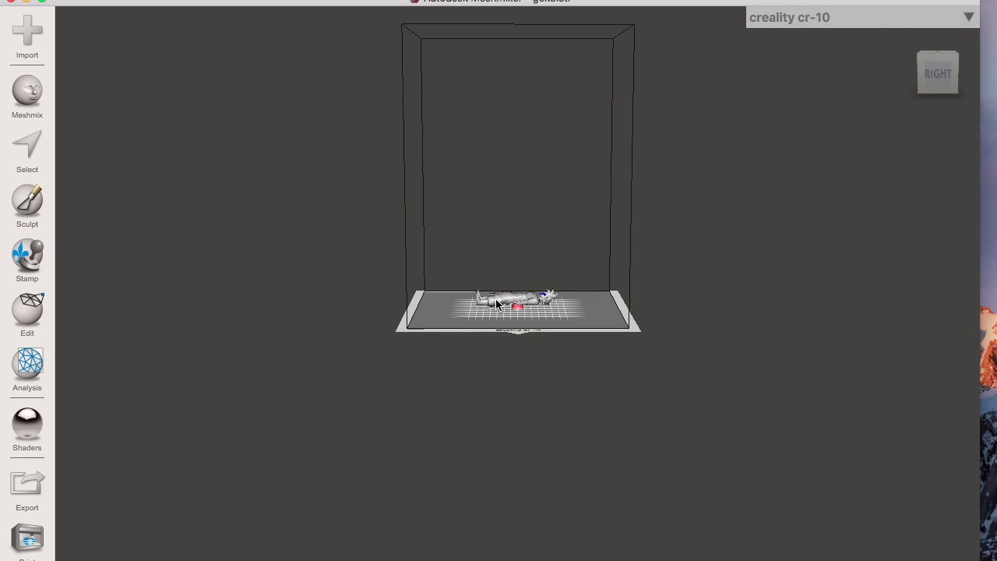
Stand the Goku model upright with Transform, rotating it to 90° in X and Y and raising it to 60 mm in Y.
scroll(505, 303, up, 1)
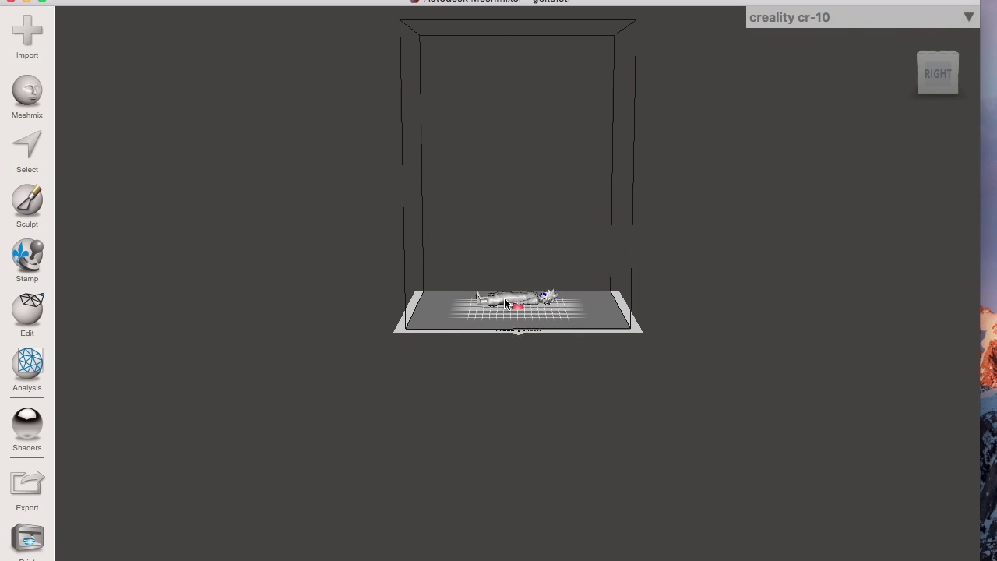
scroll(505, 302, up, 5)
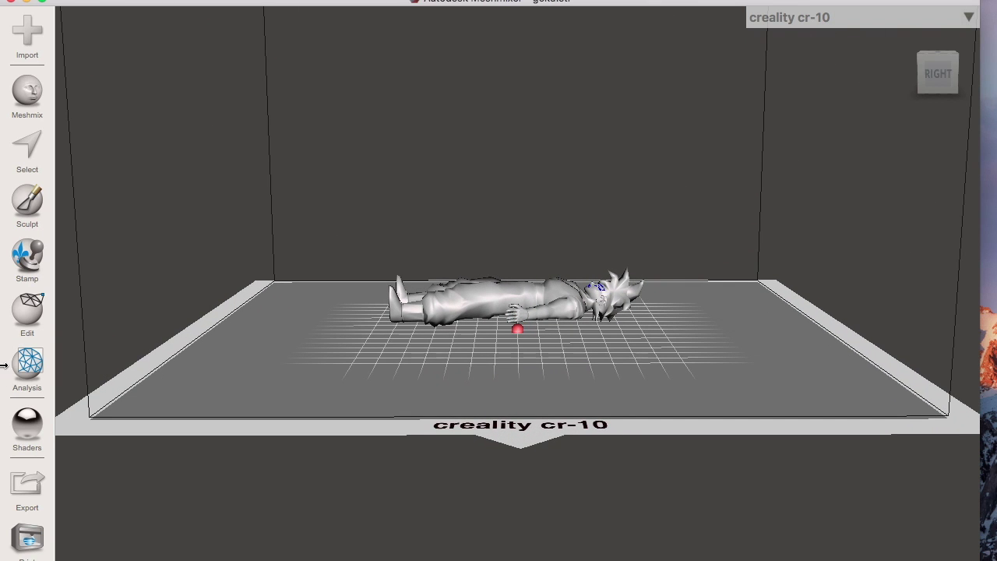
click(23, 315)
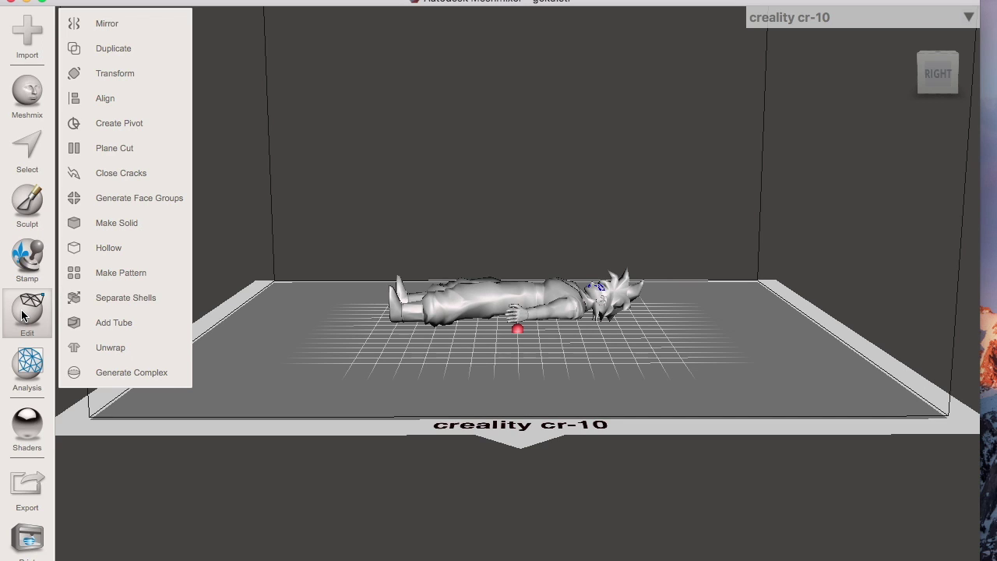
scroll(447, 296, up, 3)
click(131, 78)
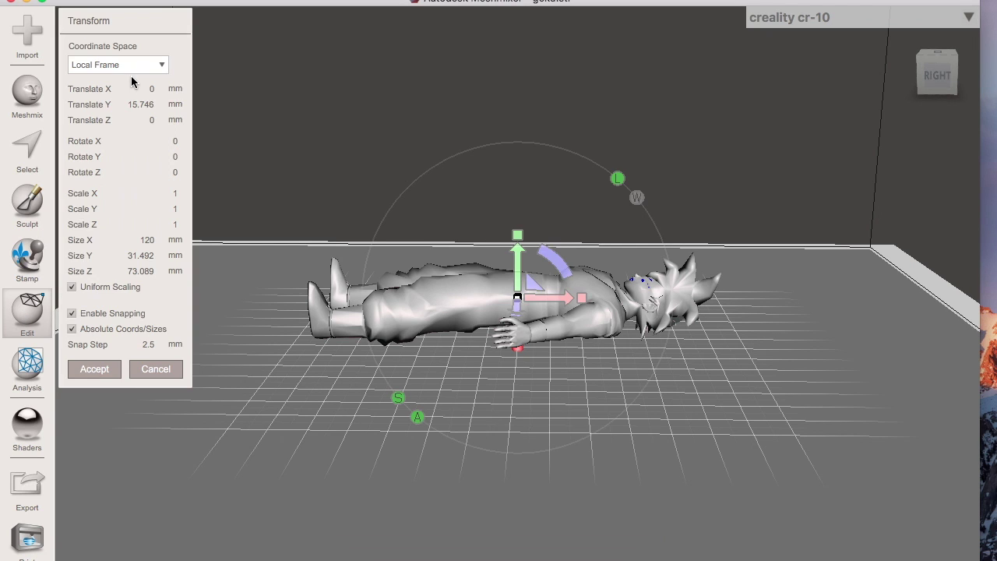
drag(564, 273, 448, 212)
right_drag(521, 359, 524, 427)
drag(477, 332, 597, 389)
right_drag(460, 445, 461, 312)
drag(518, 263, 516, 119)
scroll(574, 197, down, 3)
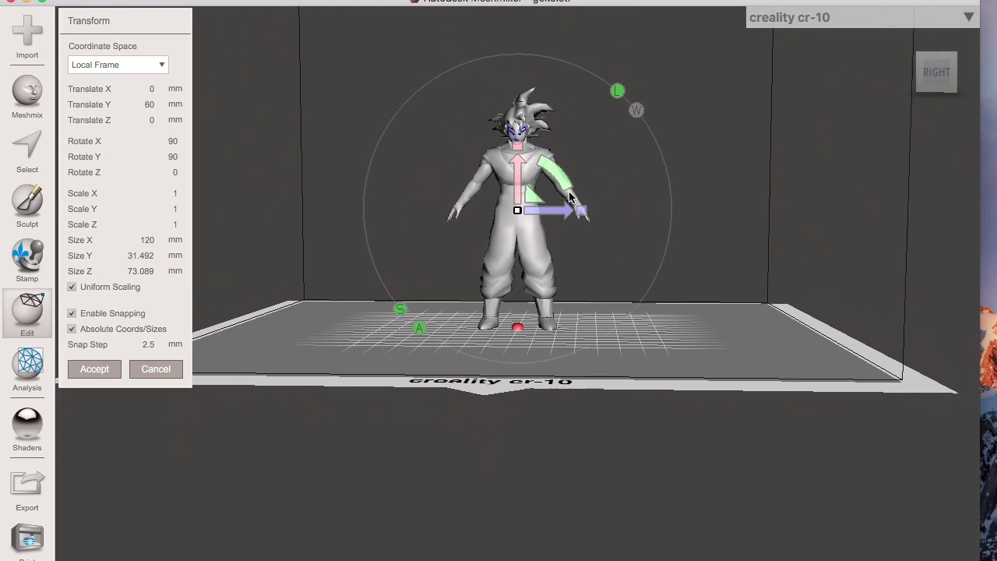
right_drag(632, 319, 640, 327)
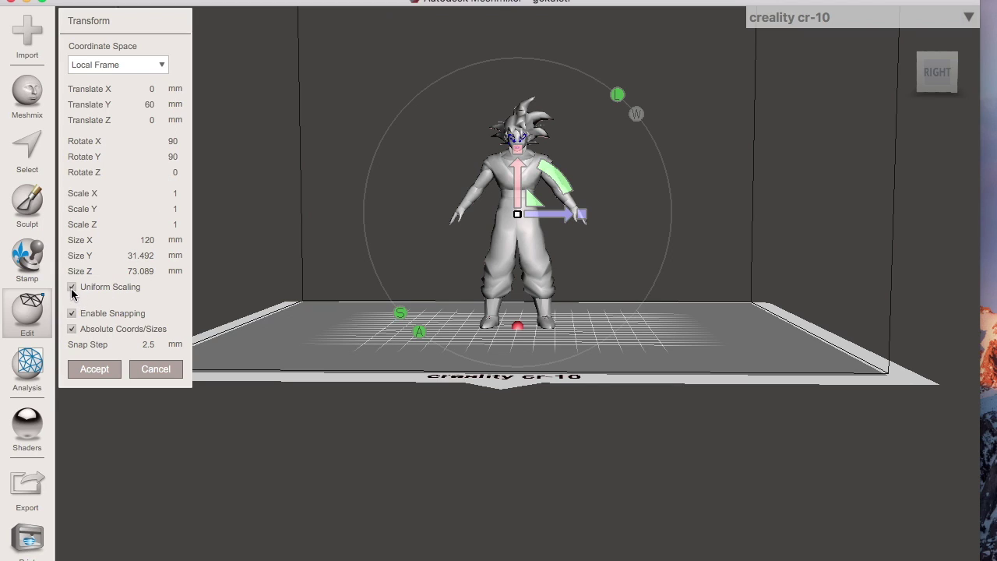
Scale the Goku model uniformly to a Z size of 915 mm and apply the transform.
click(128, 270)
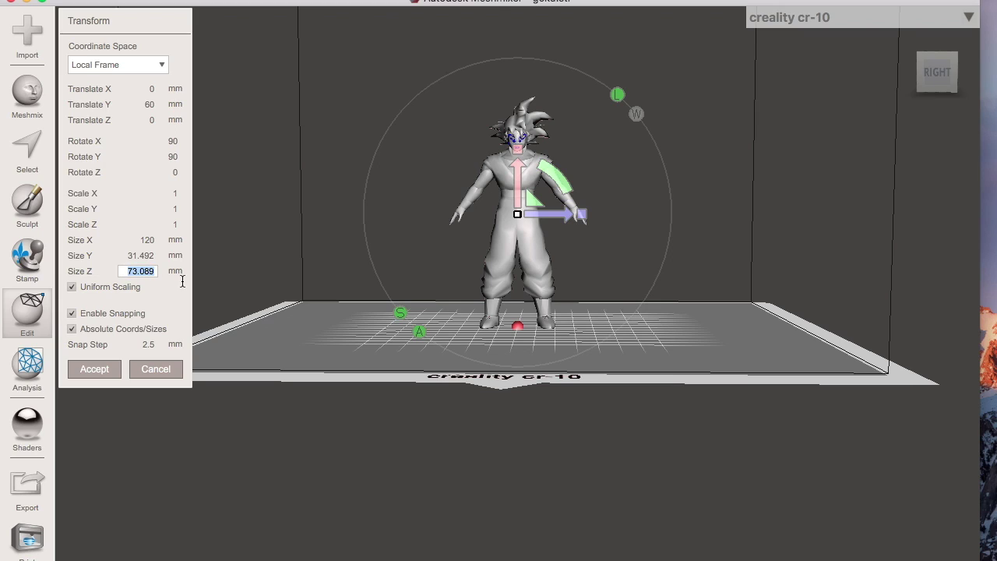
text(914.4)
key(BackSpace)
key(BackSpace)
key(BackSpace)
text(5)
click(134, 256)
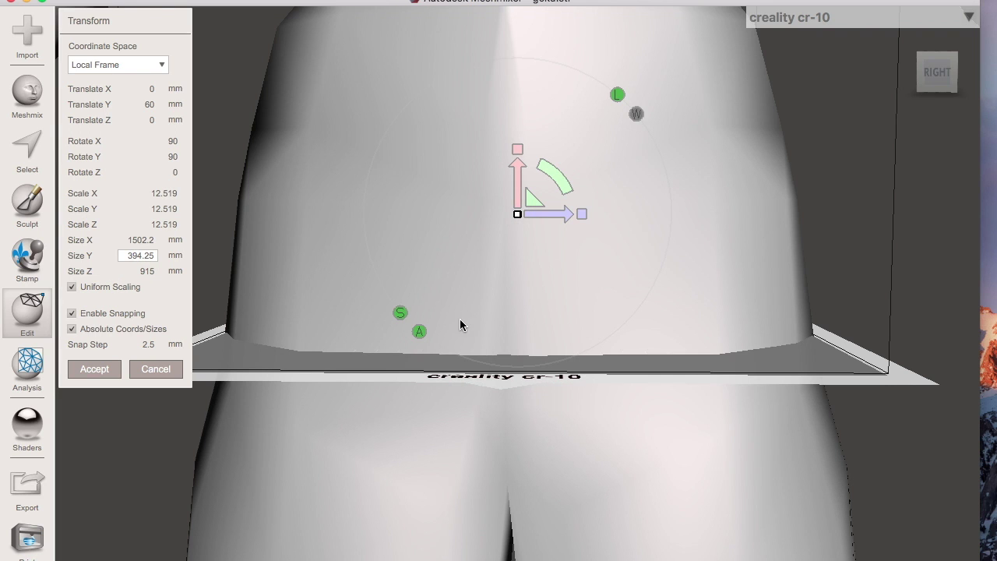
scroll(459, 319, down, 10)
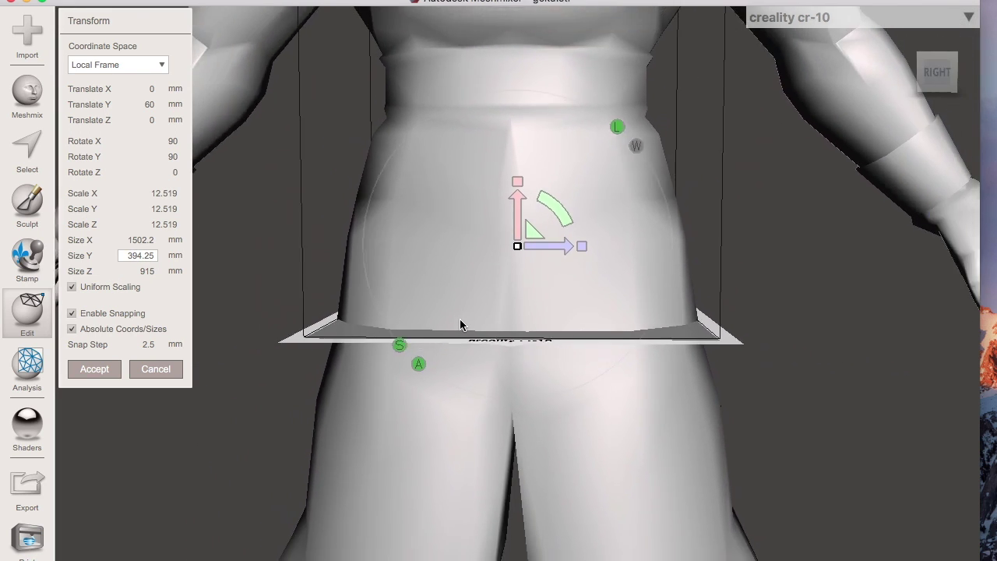
scroll(459, 318, down, 2)
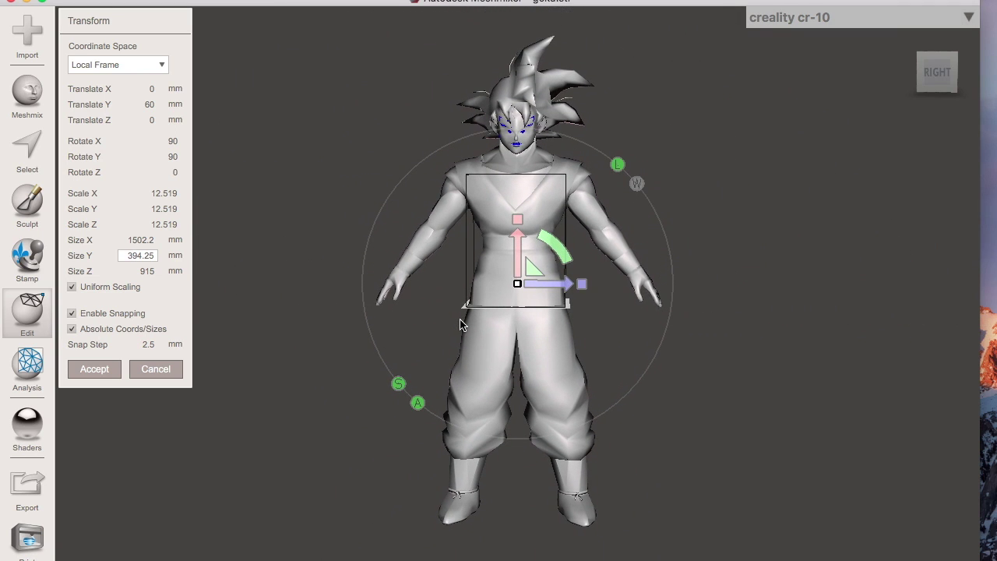
click(95, 369)
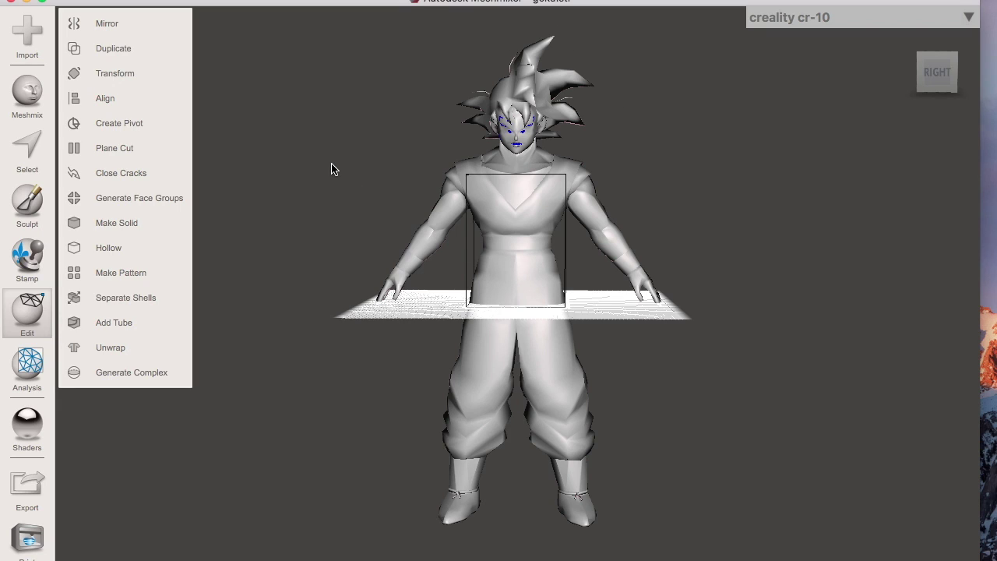
Move the model to X 152.5 mm and Y 755 mm so its feet rest on the bed with one leg inside the build volume.
click(141, 72)
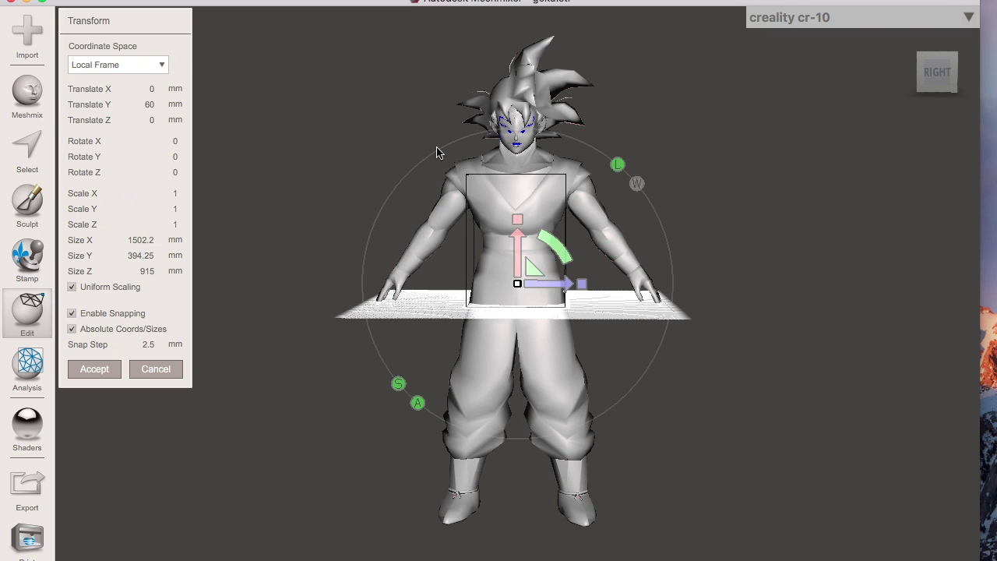
drag(518, 251, 533, 30)
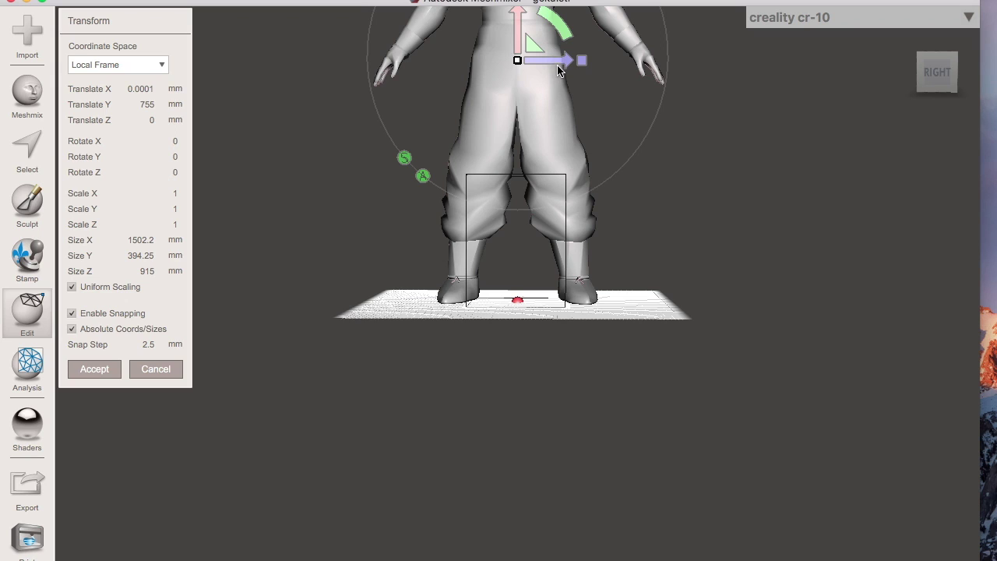
drag(560, 60, 609, 61)
scroll(545, 239, up, 5)
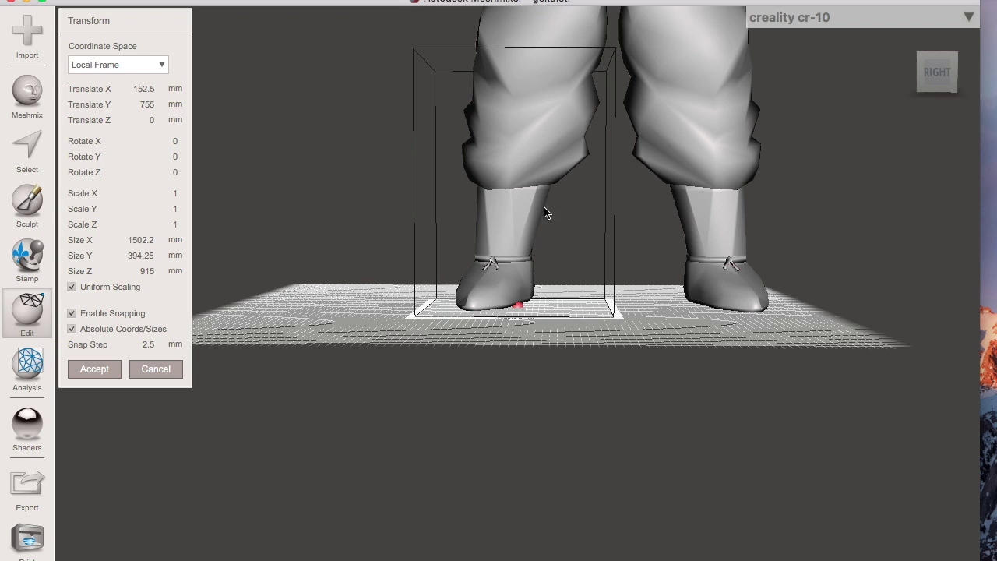
right_drag(515, 252, 519, 280)
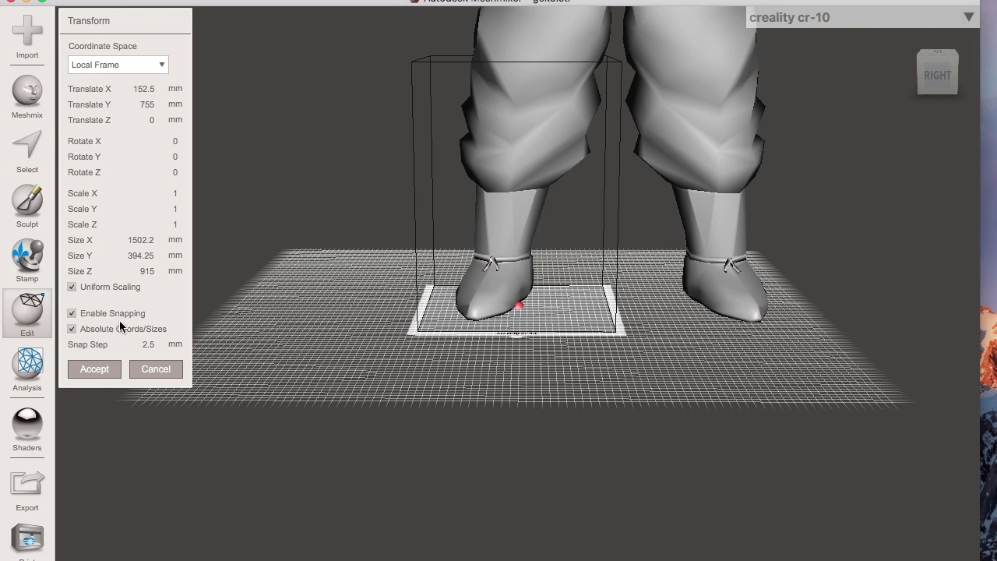
click(92, 370)
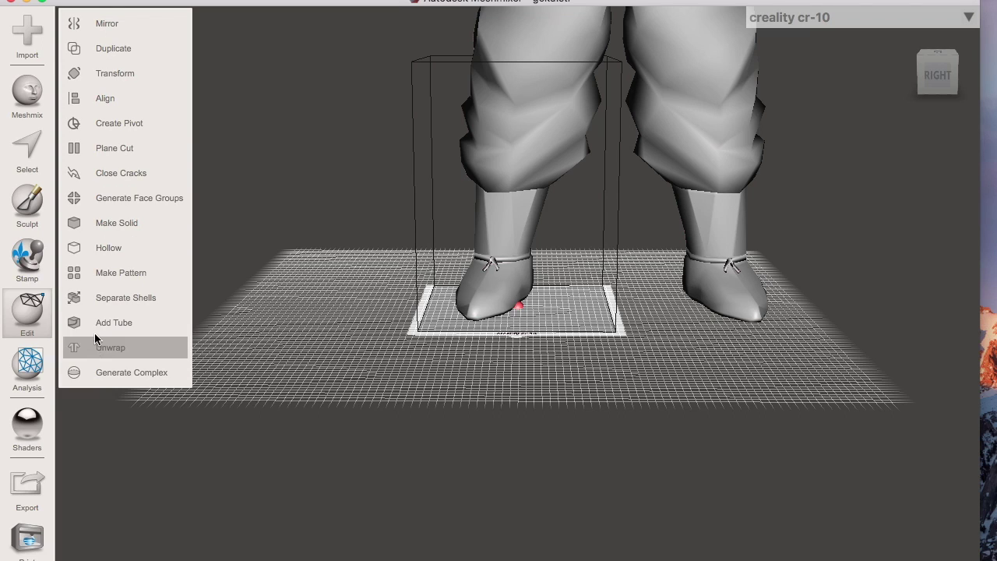
Slice both legs horizontally near the knees, just below the build volume's top, using Plane Cut with Slice (Keep Both).
click(129, 148)
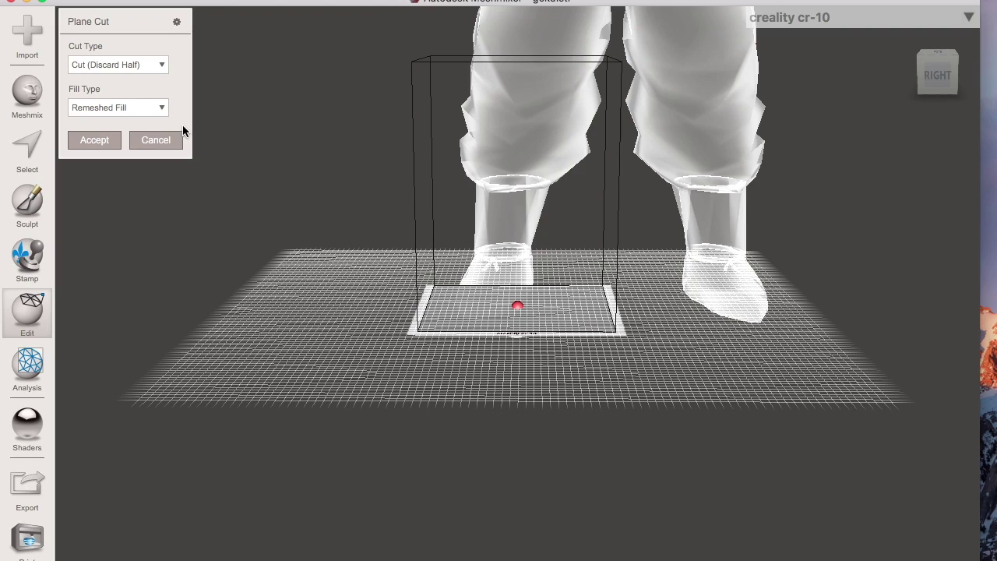
click(162, 63)
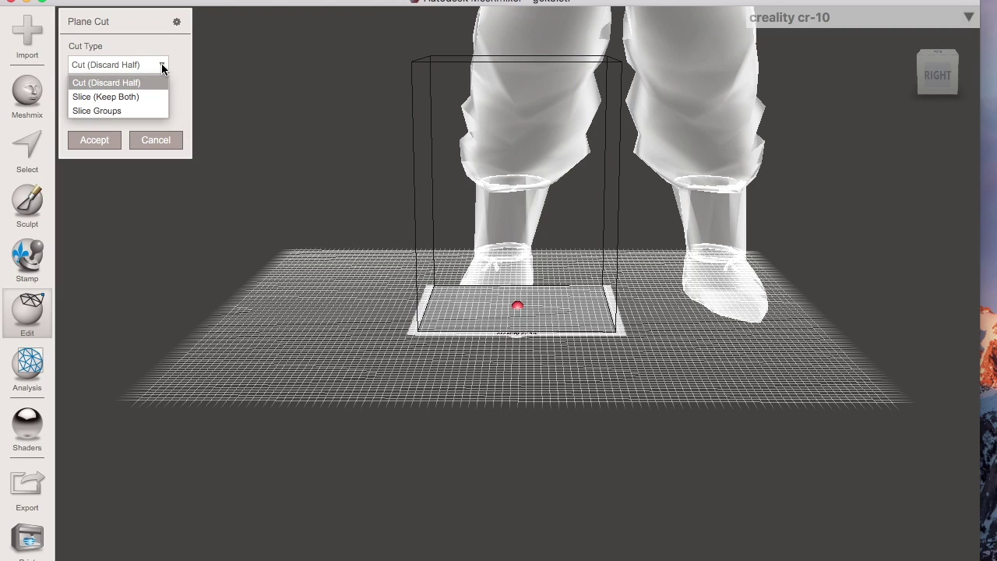
click(121, 97)
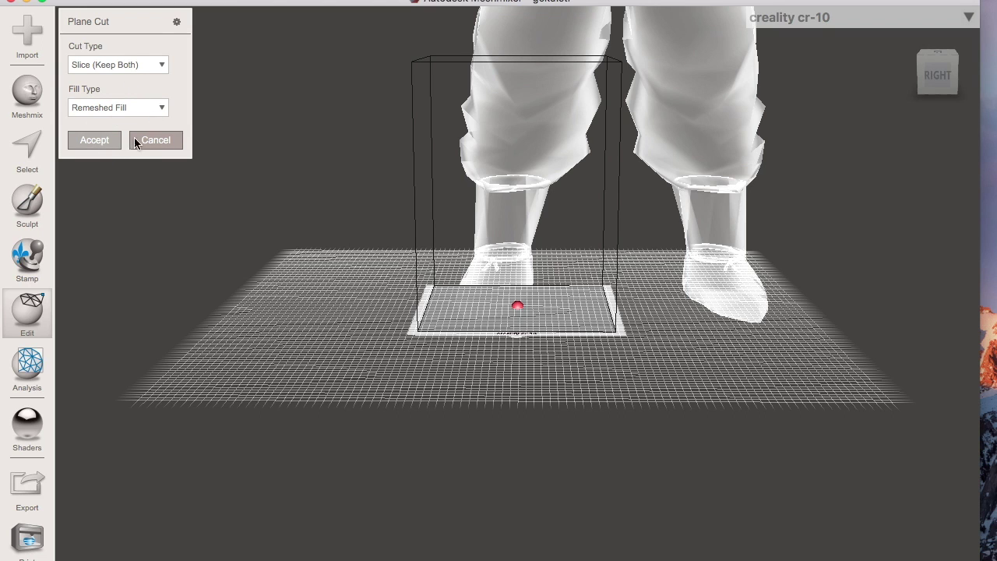
scroll(492, 244, down, 5)
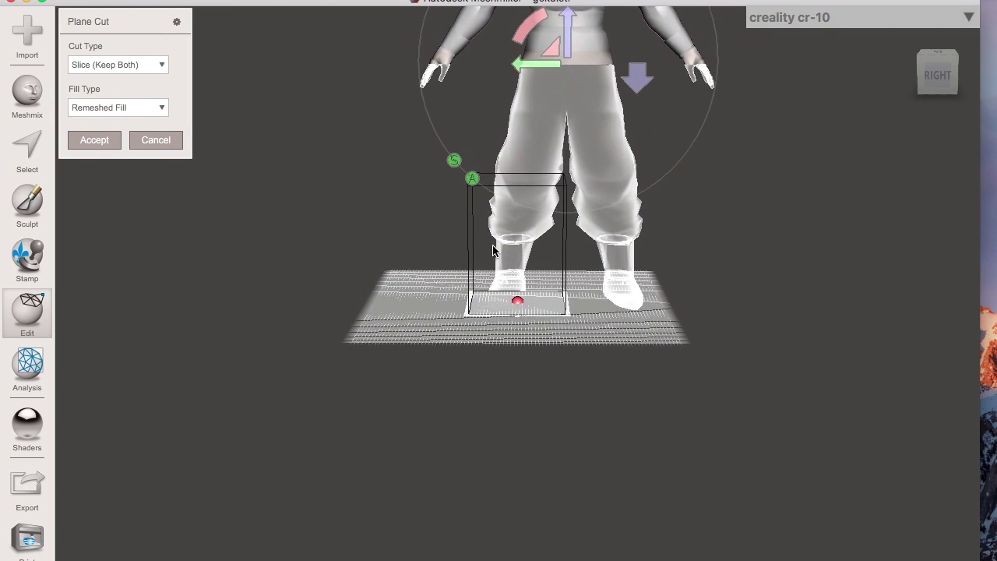
drag(567, 31, 559, 171)
scroll(519, 297, up, 2)
scroll(520, 303, up, 10)
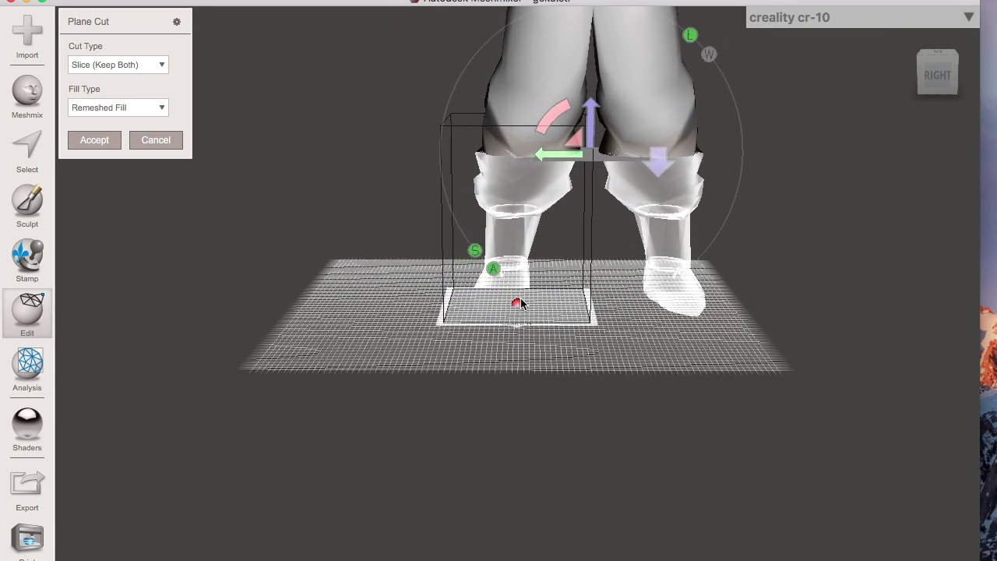
scroll(520, 304, down, 10)
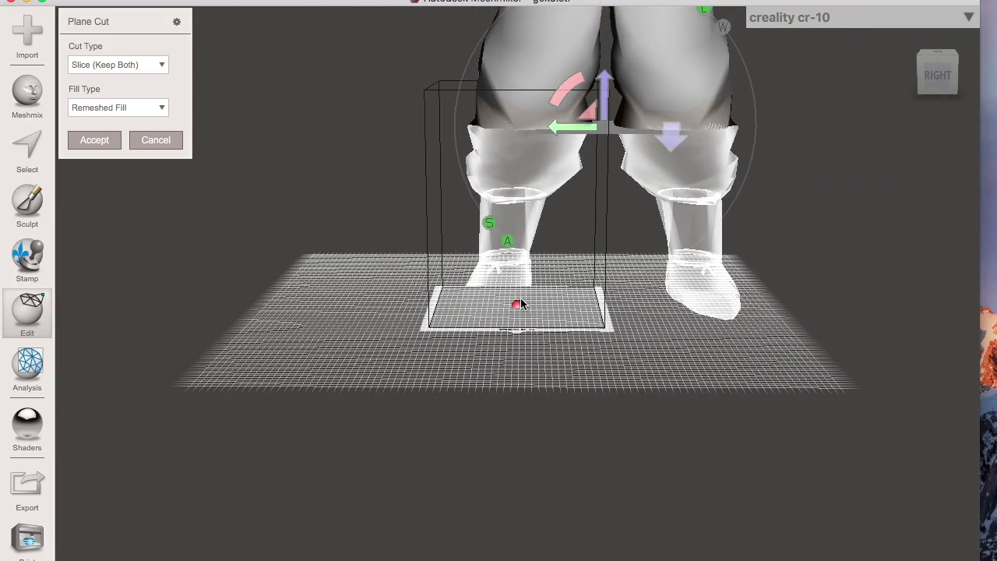
drag(607, 95, 607, 84)
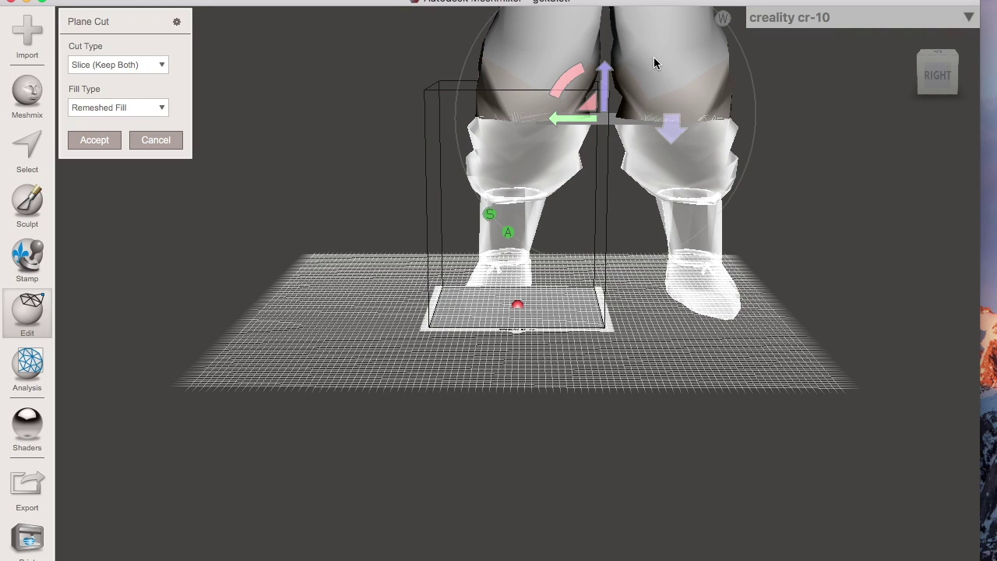
click(95, 140)
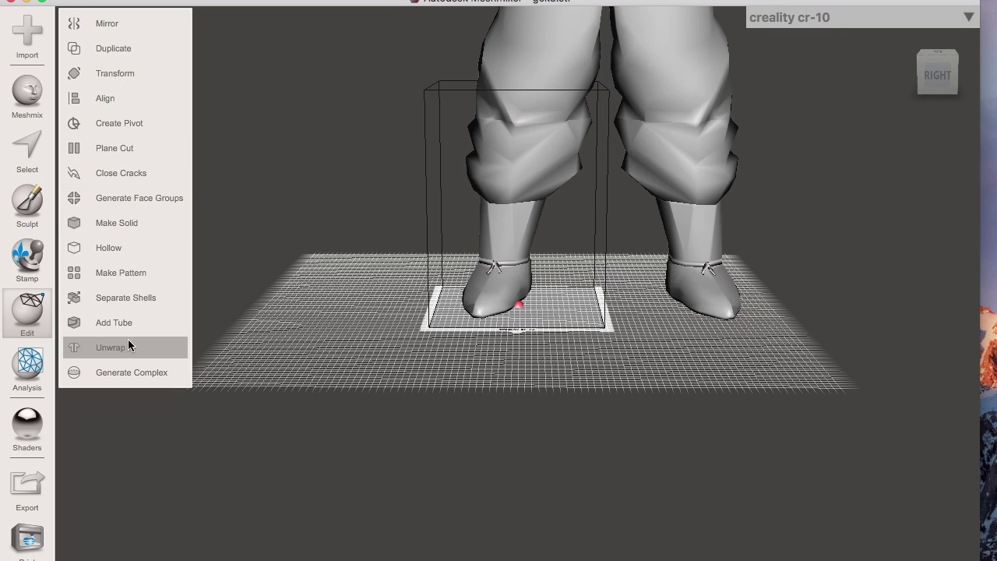
Separate the sliced model into shells and select shell 1, followed by shell 2, to identify each piece.
click(129, 300)
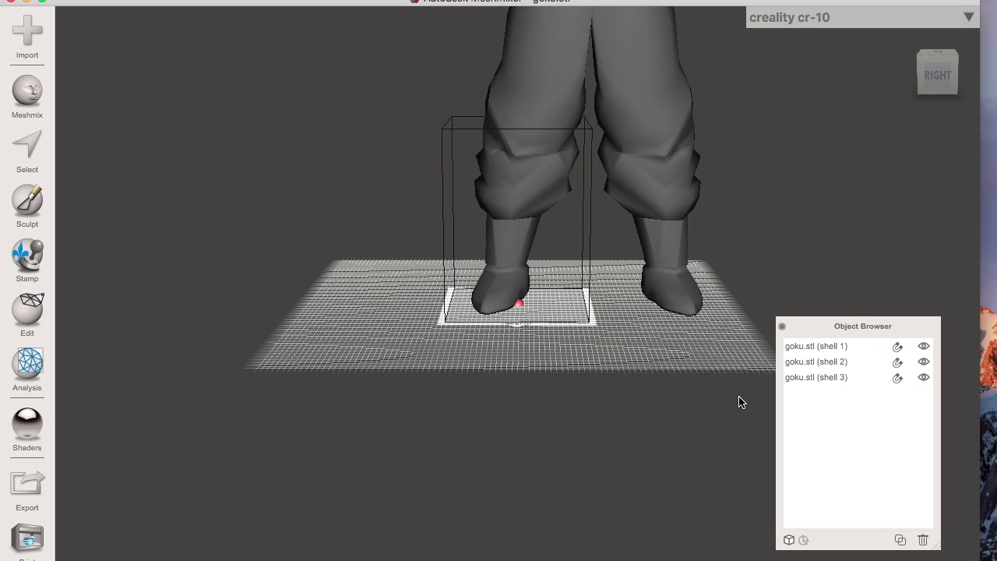
click(830, 354)
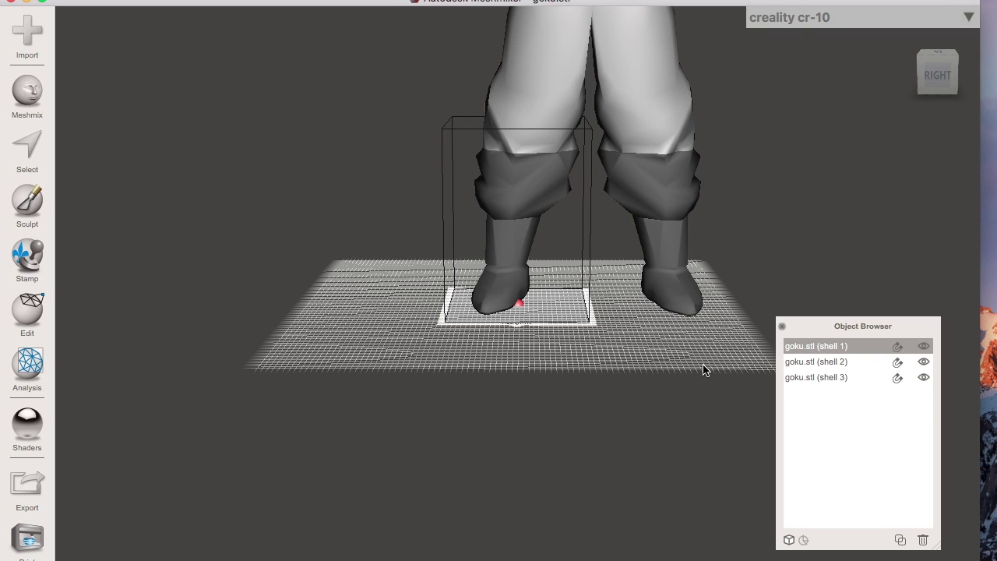
scroll(703, 369, down, 3)
scroll(704, 370, down, 5)
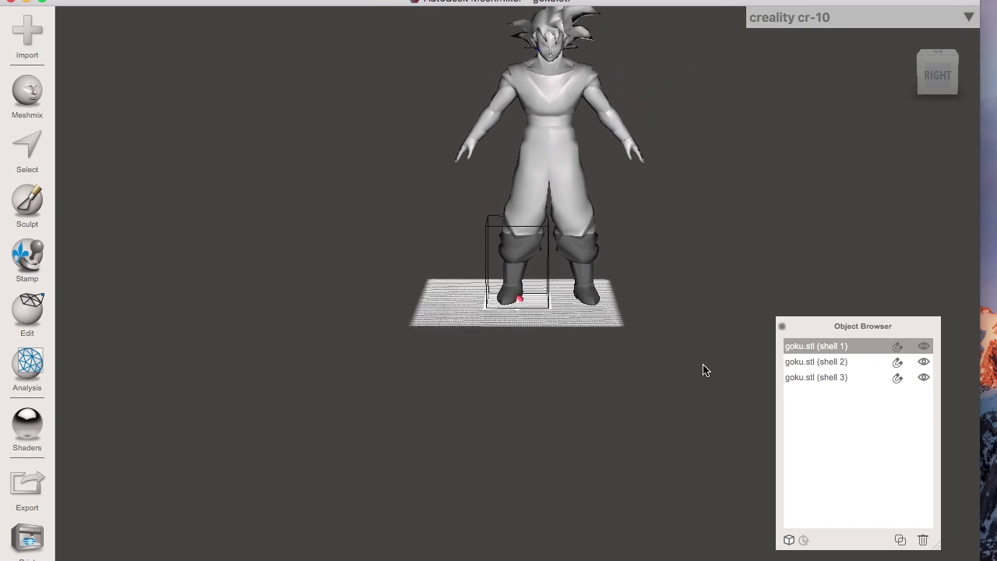
click(795, 363)
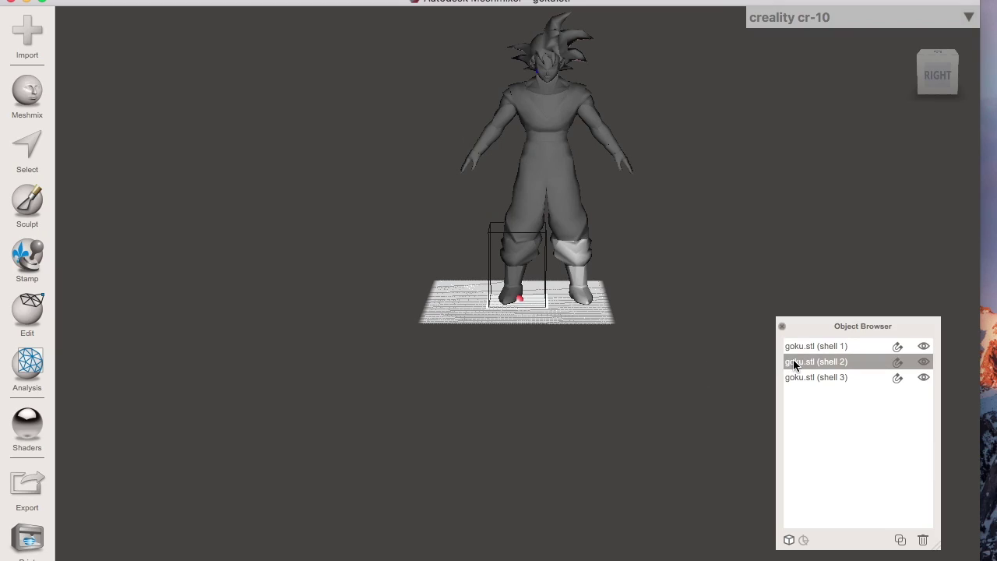
Select shell 3, inspect the lower leg inside the build volume, and open its mesh export as STL Binary Format without saving.
click(812, 378)
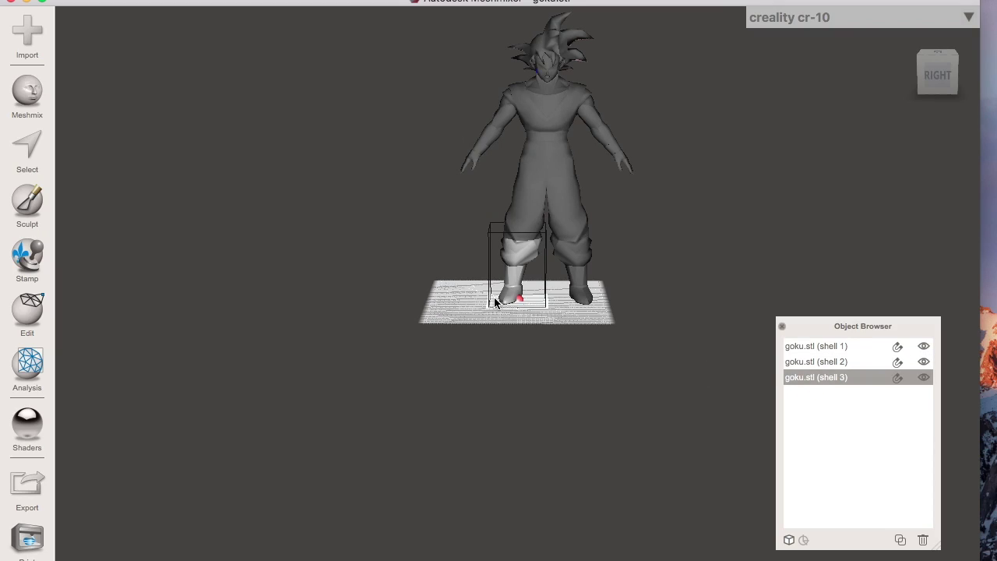
scroll(498, 297, up, 5)
scroll(496, 302, up, 5)
scroll(496, 303, down, 6)
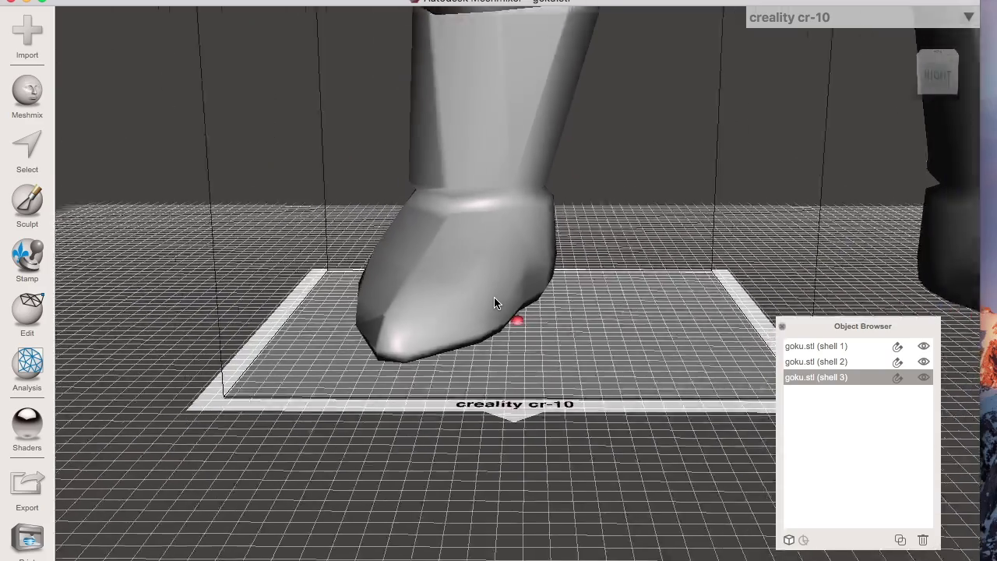
scroll(495, 299, down, 2)
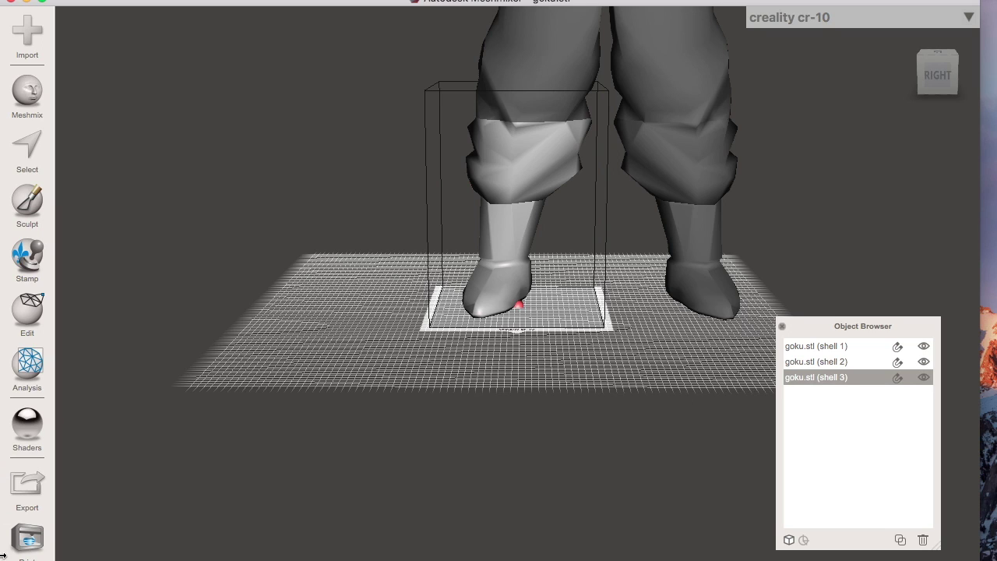
click(42, 484)
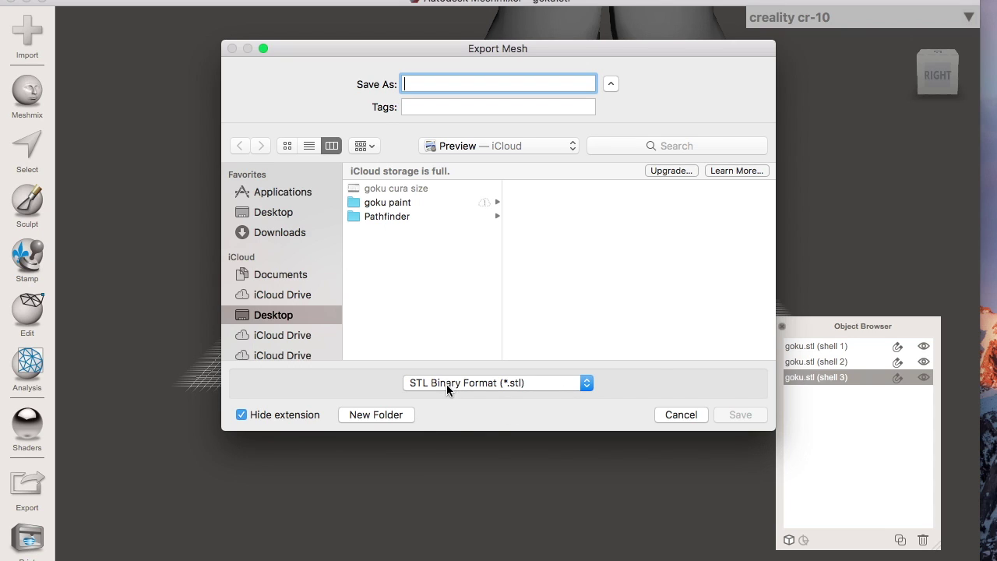
click(683, 416)
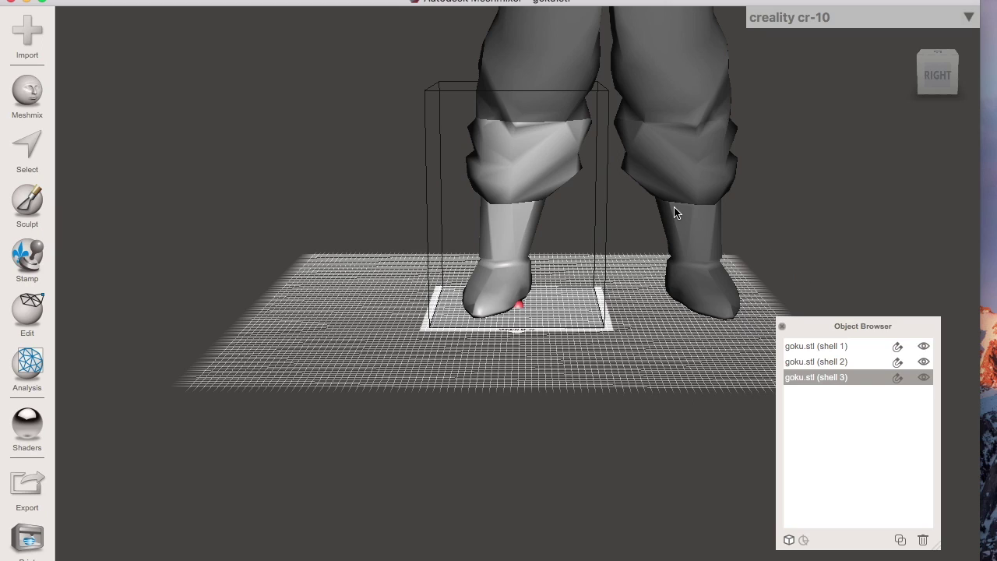
Move the other lower leg (shell 2) outside the build volume to X 792.5 mm, and delete shell 3 from the bed.
click(684, 195)
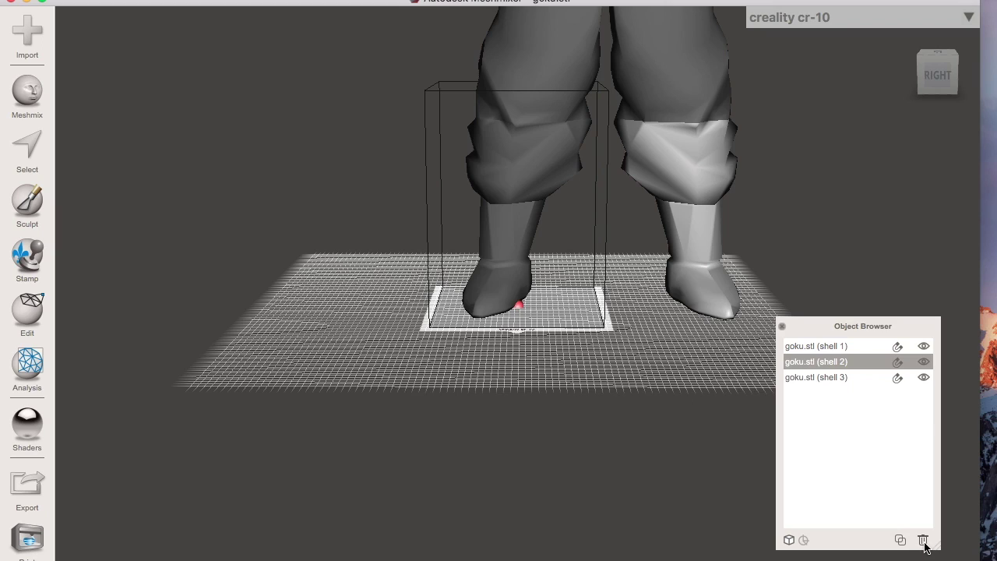
shift+click(857, 371)
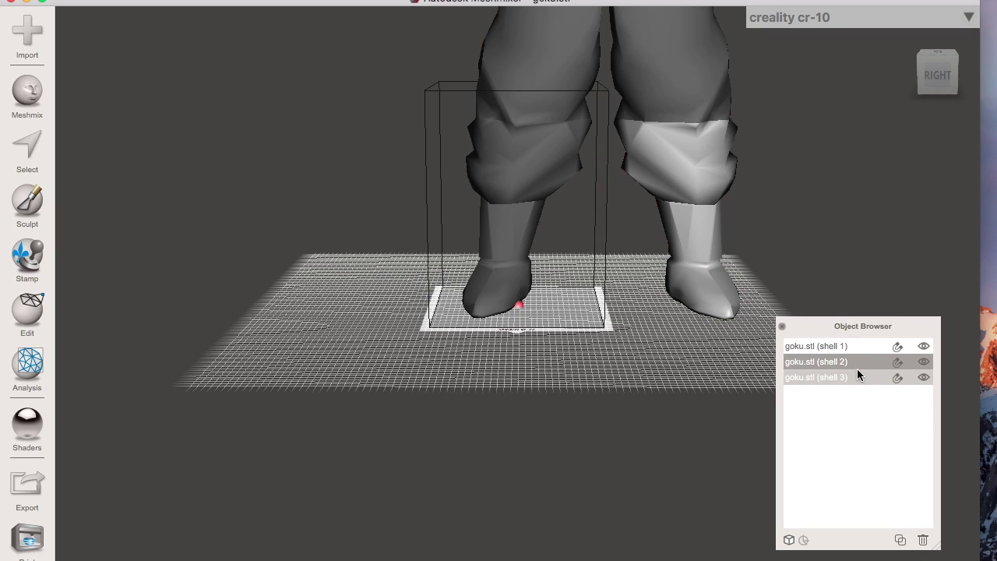
shift+click(857, 371)
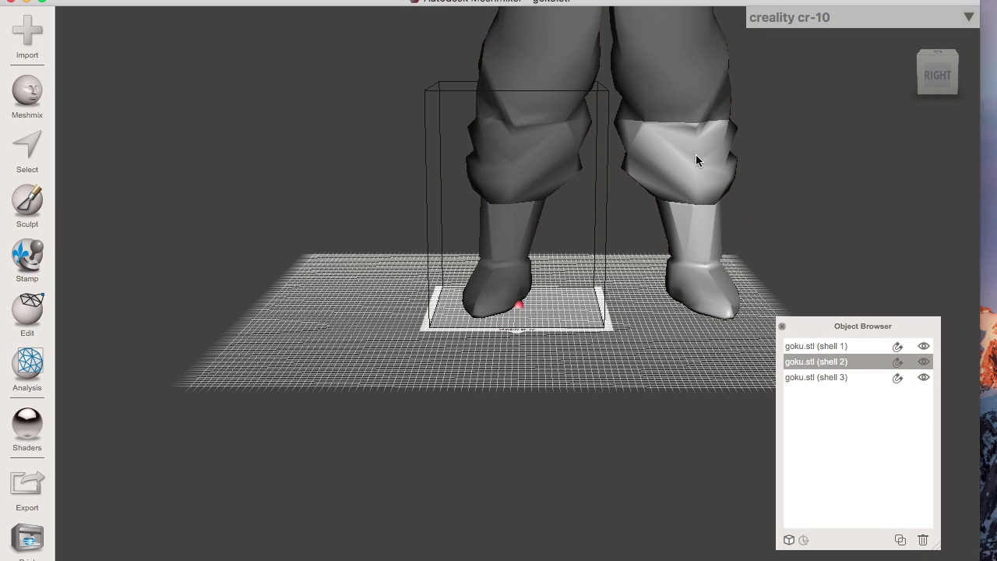
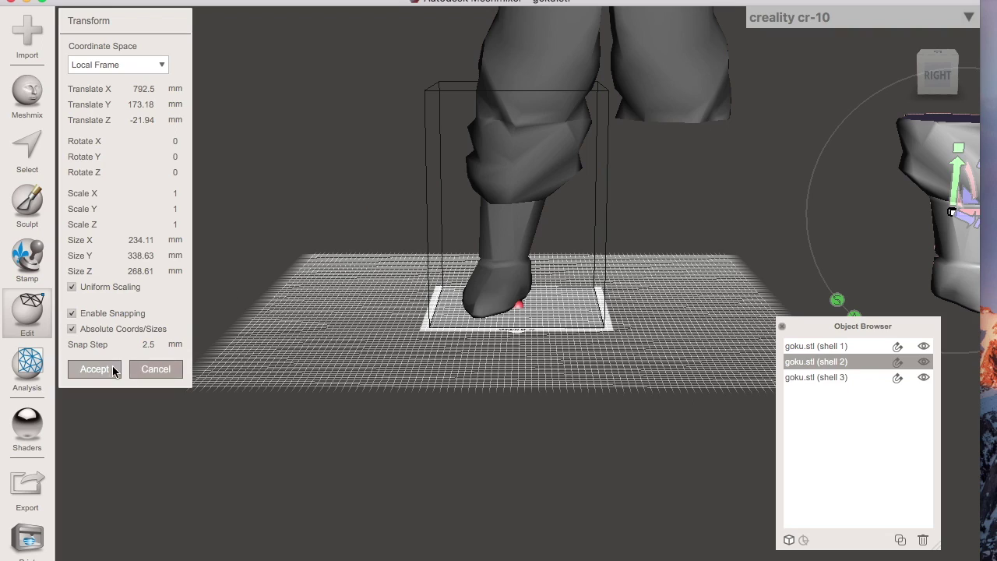
click(813, 377)
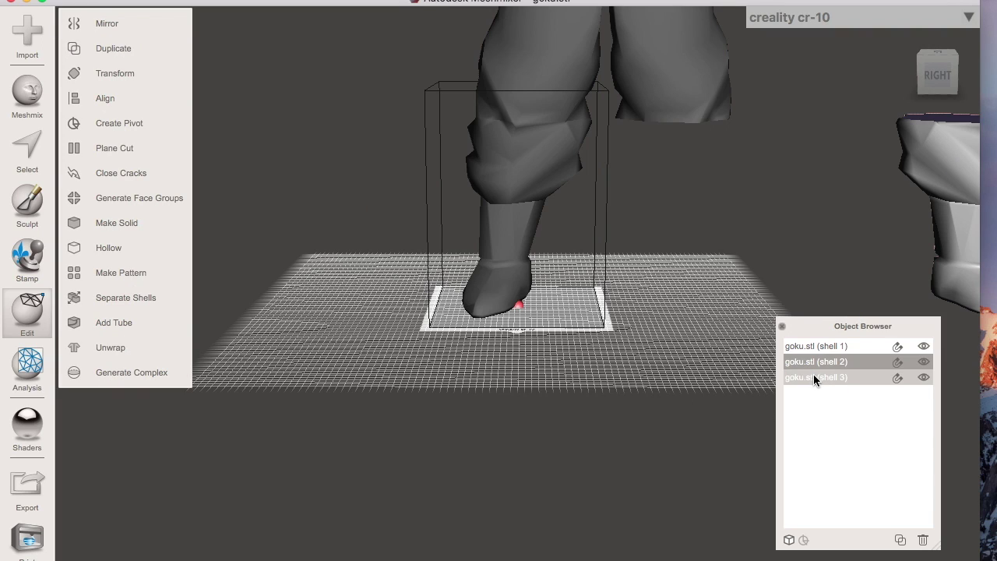
click(924, 540)
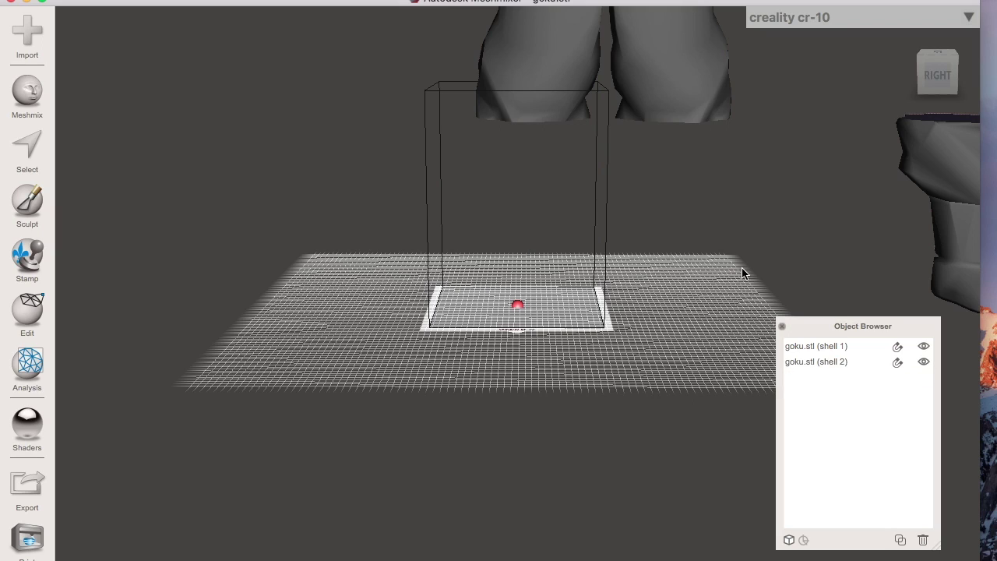
Lower the remaining body to X 117.5 mm and Y 420 mm so the cut legs rest on the bed, and apply the transform.
scroll(743, 273, down, 10)
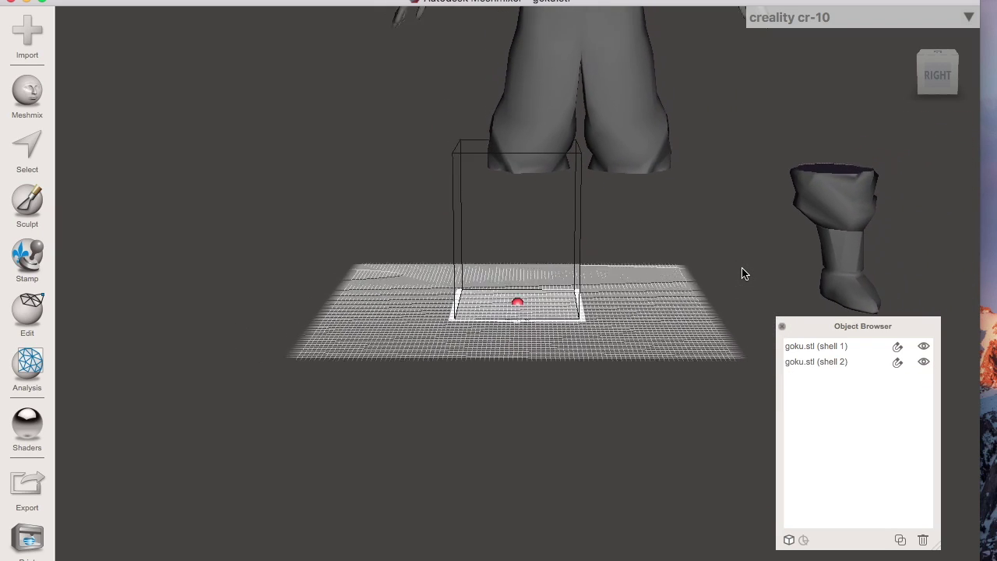
click(565, 49)
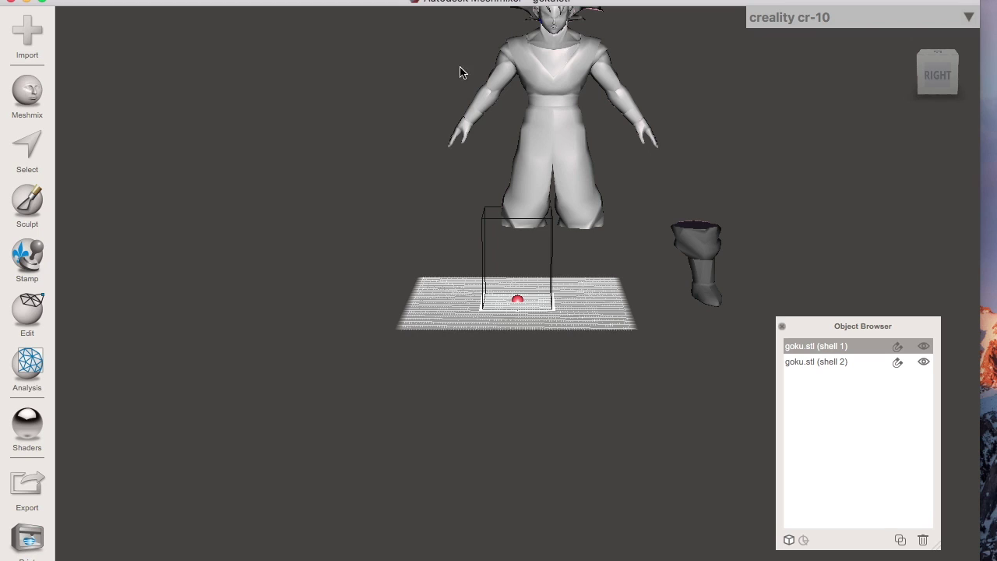
click(28, 304)
click(148, 72)
drag(555, 90, 558, 161)
mouse_move(602, 216)
mouse_down()
mouse_move(581, 211)
mouse_move(597, 214)
mouse_up()
scroll(530, 271, up, 1)
scroll(530, 269, up, 5)
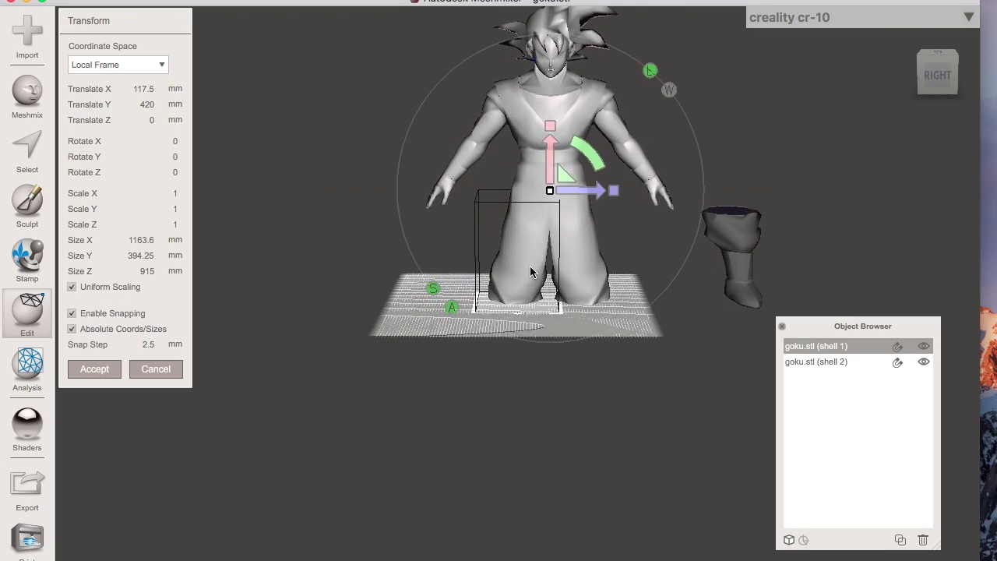
scroll(530, 270, up, 1)
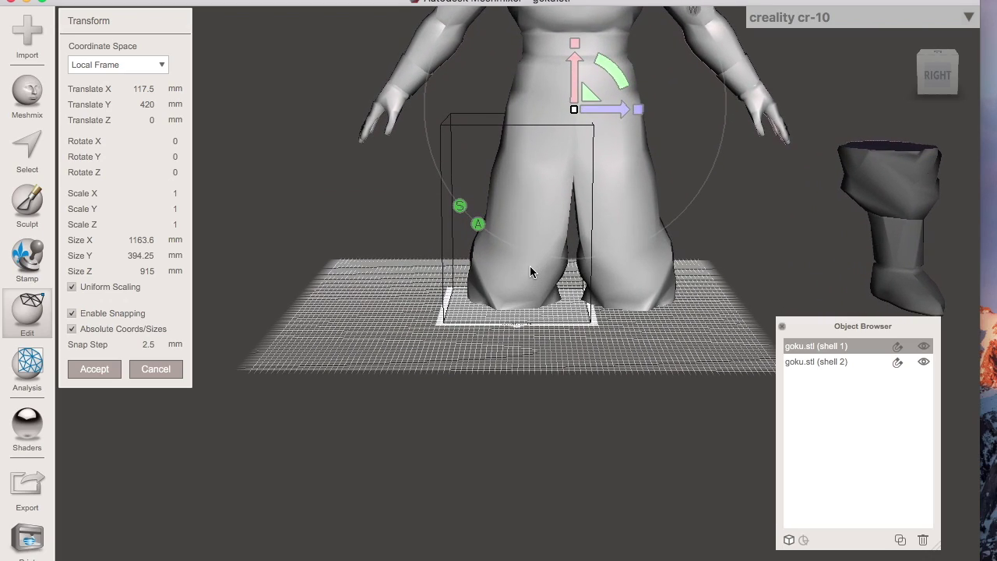
click(84, 368)
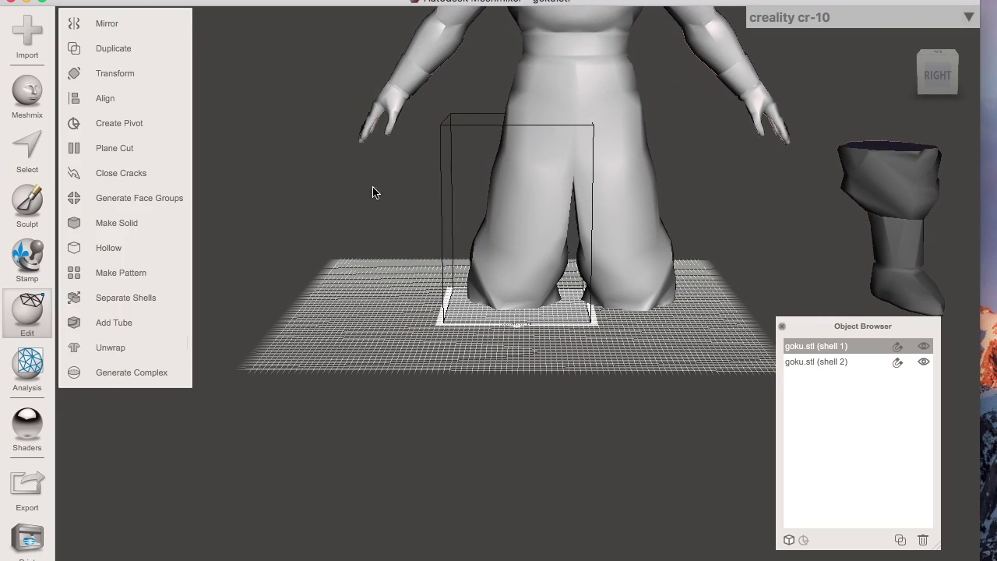
Slice the body horizontally through both thighs, just below the crotch, using Plane Cut with Slice (Keep Both).
click(115, 150)
drag(575, 13, 544, 156)
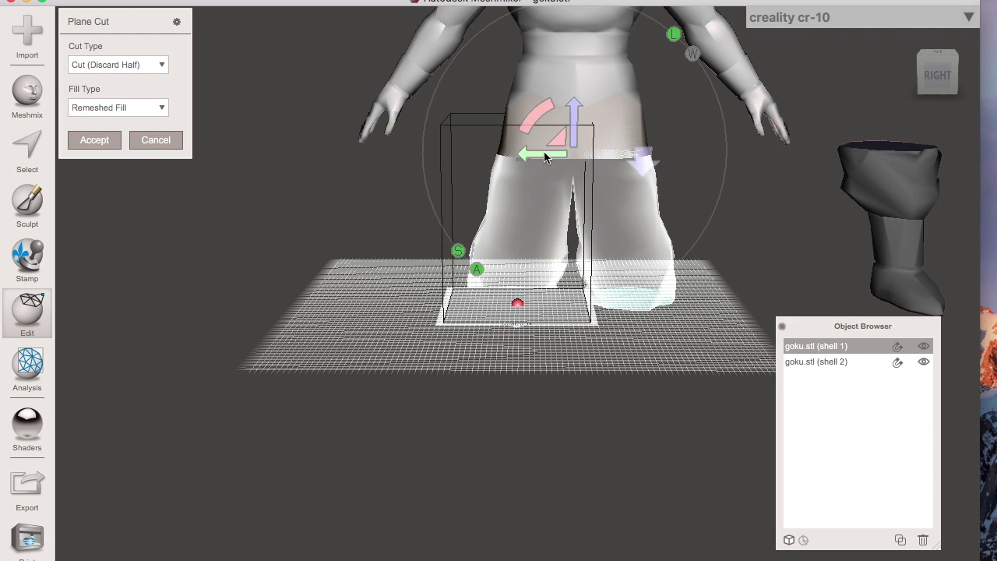
drag(573, 113, 573, 154)
click(117, 65)
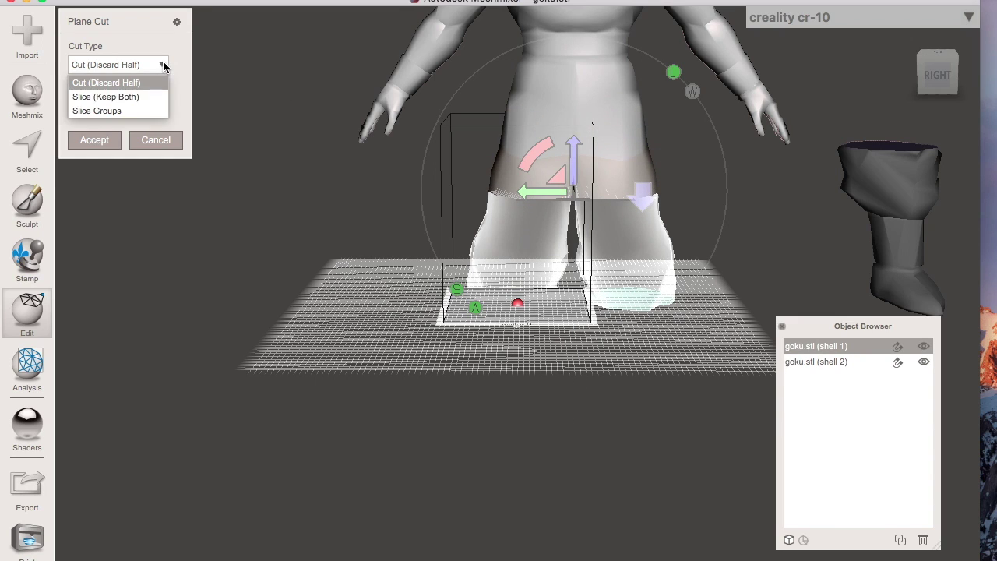
click(129, 97)
click(95, 141)
click(107, 148)
click(142, 139)
Separate the sliced body into shells, select the pieces in turn, and open the mesh export for shell 1_3 without saving.
click(122, 297)
click(818, 347)
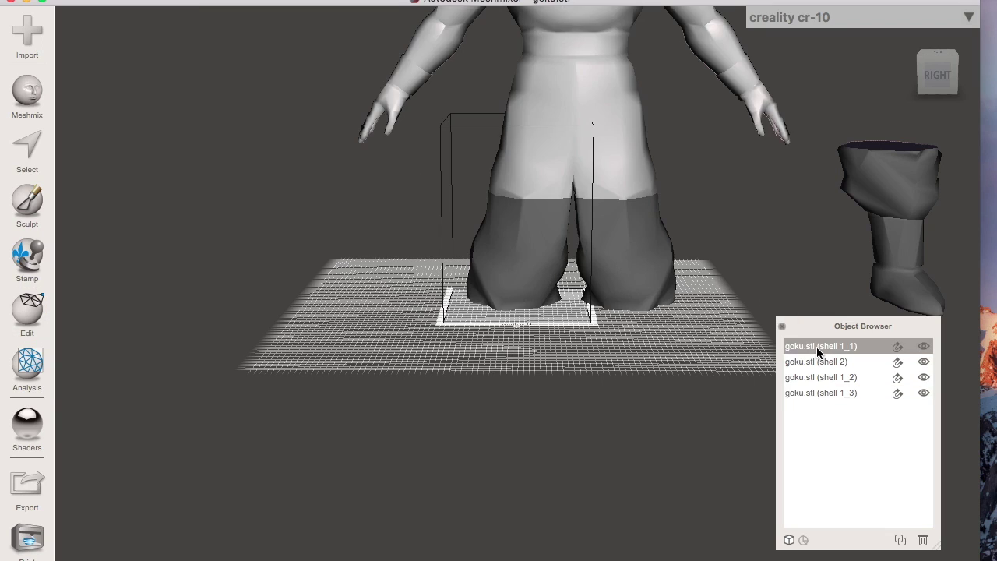
click(822, 362)
click(825, 377)
click(825, 393)
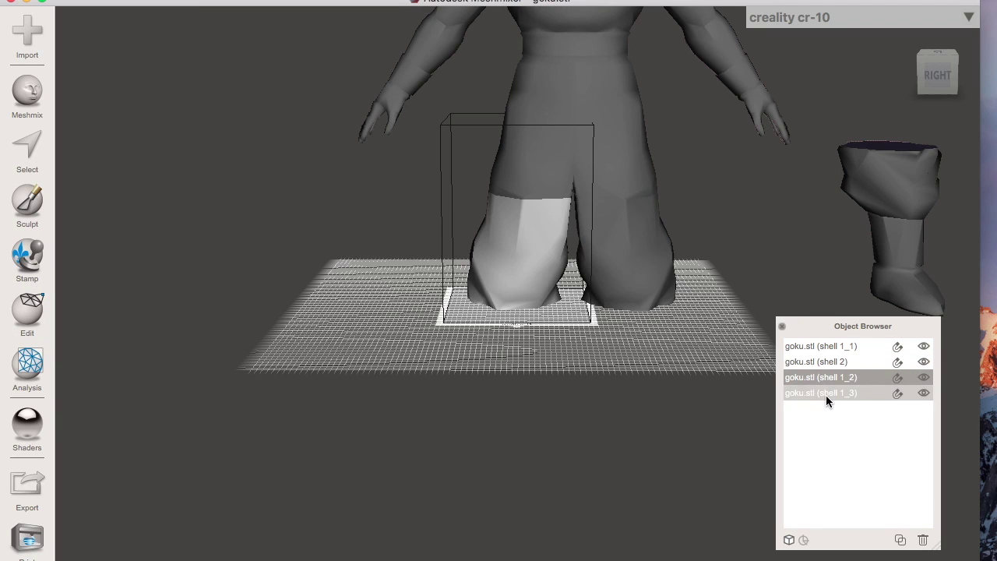
click(37, 499)
click(695, 419)
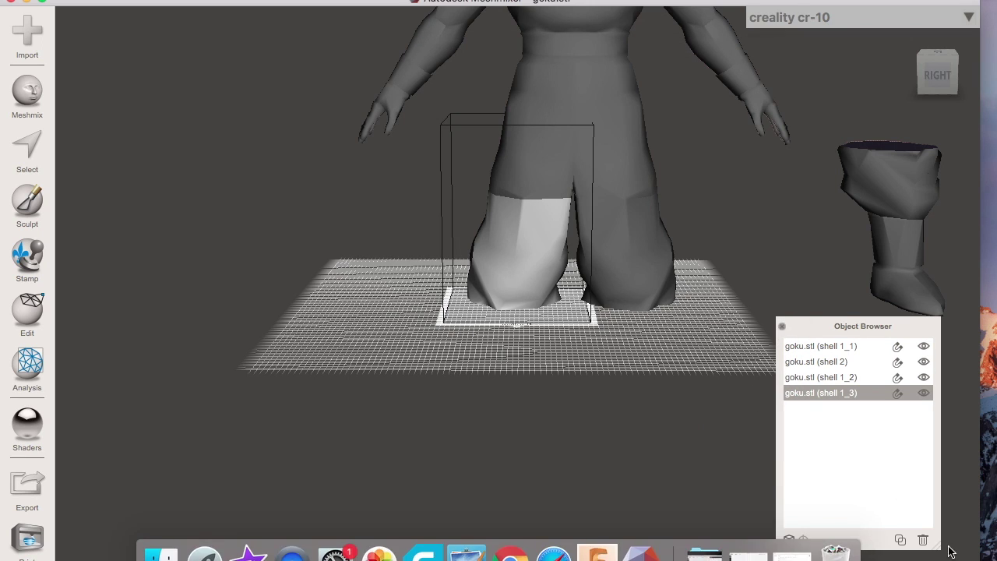
Delete both separated leg pieces, shell 1_3 and shell 1_2.
click(923, 540)
click(836, 377)
click(923, 540)
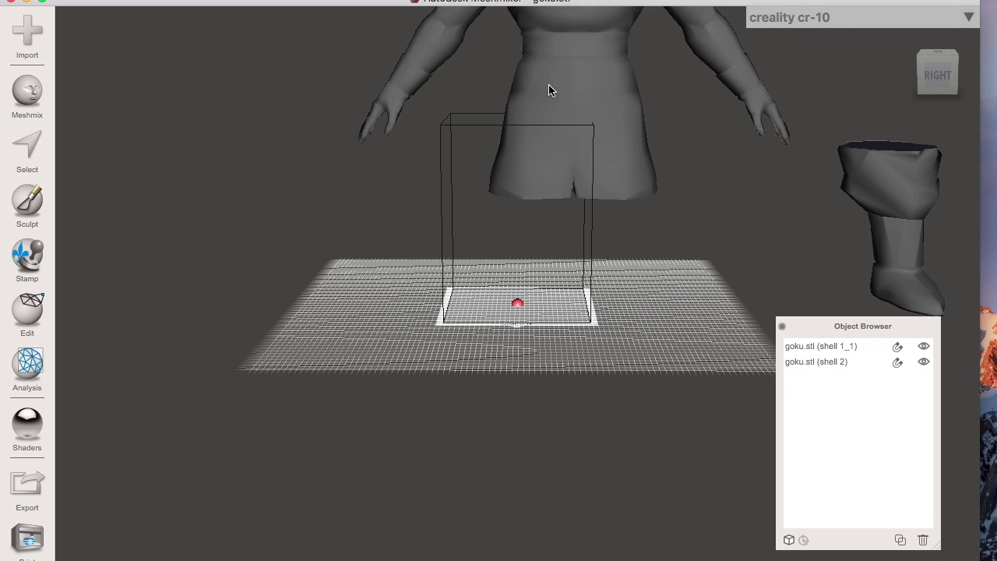
Move the remaining upper body down onto the bed at X 37.5 mm and Y 190 mm, and apply the transform.
click(549, 84)
click(29, 311)
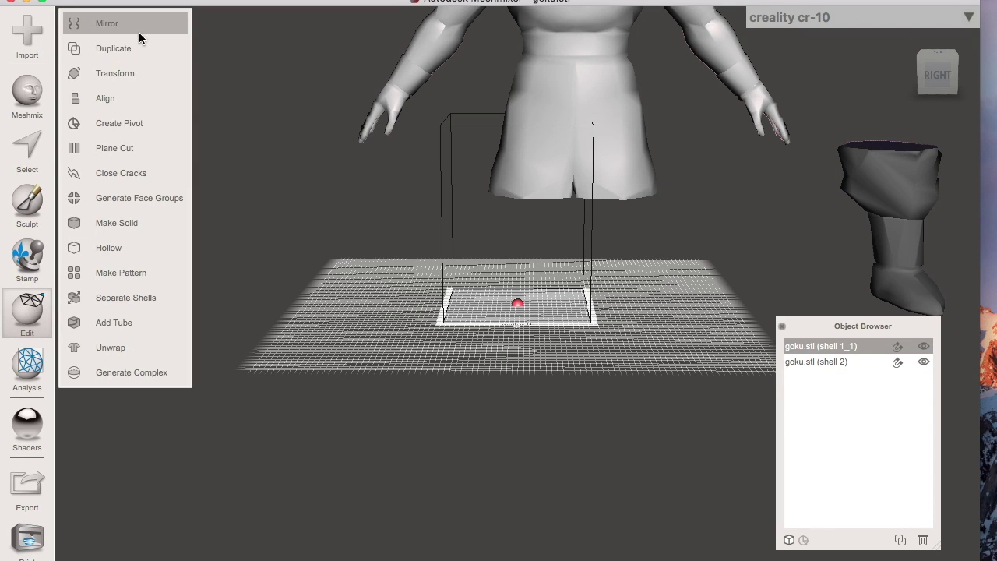
click(134, 76)
drag(577, 60, 581, 177)
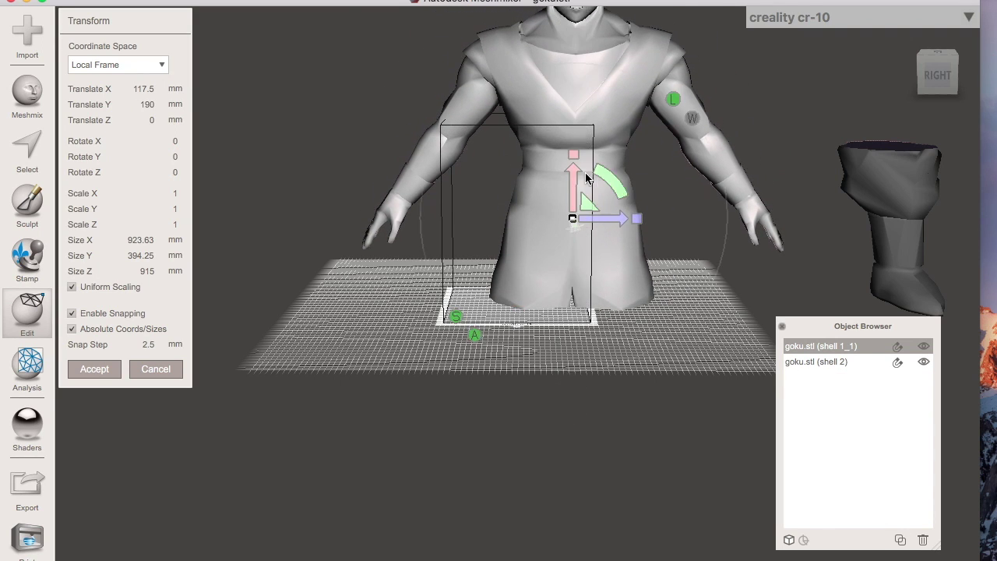
drag(615, 227, 575, 230)
scroll(575, 230, up, 3)
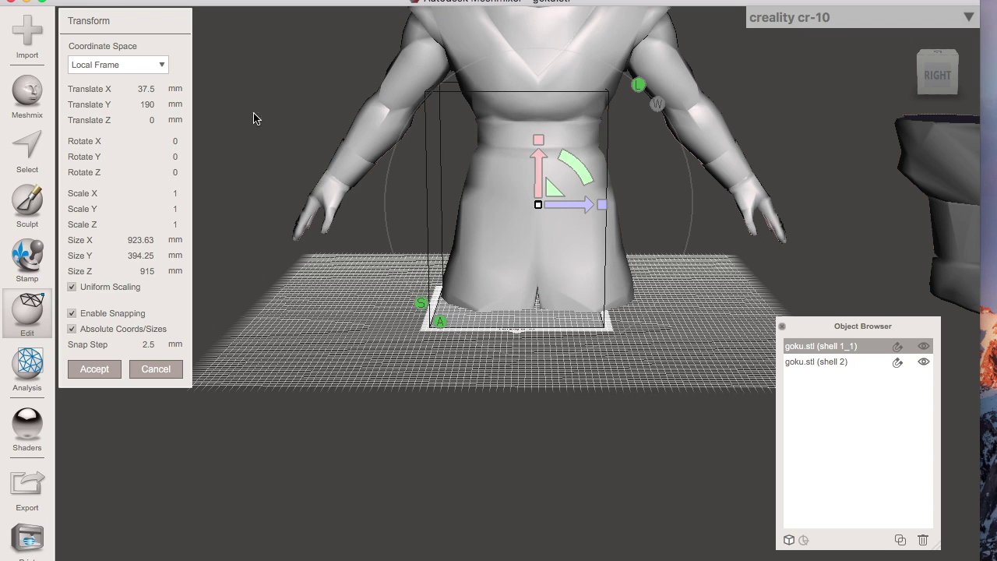
scroll(598, 128, down, 4)
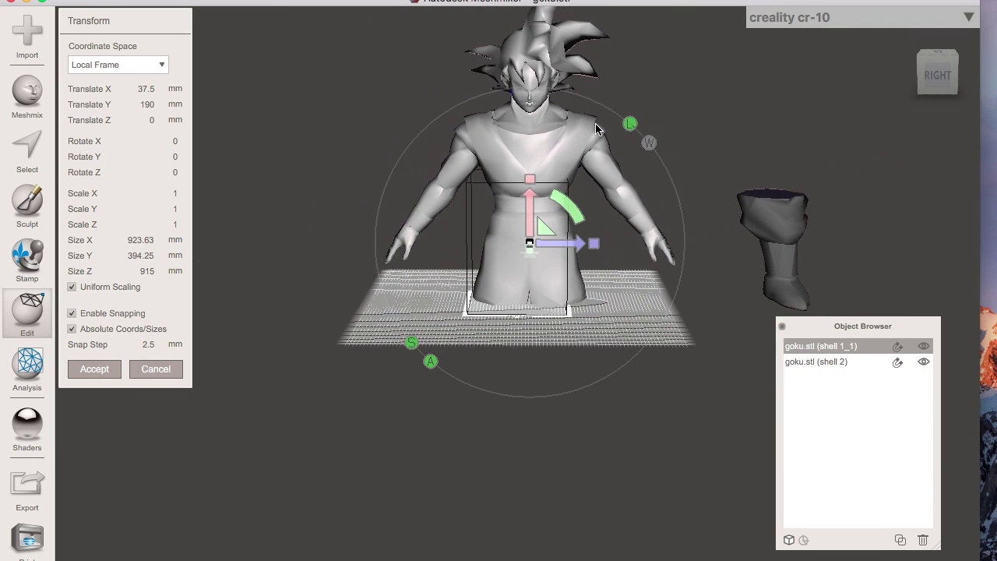
click(93, 373)
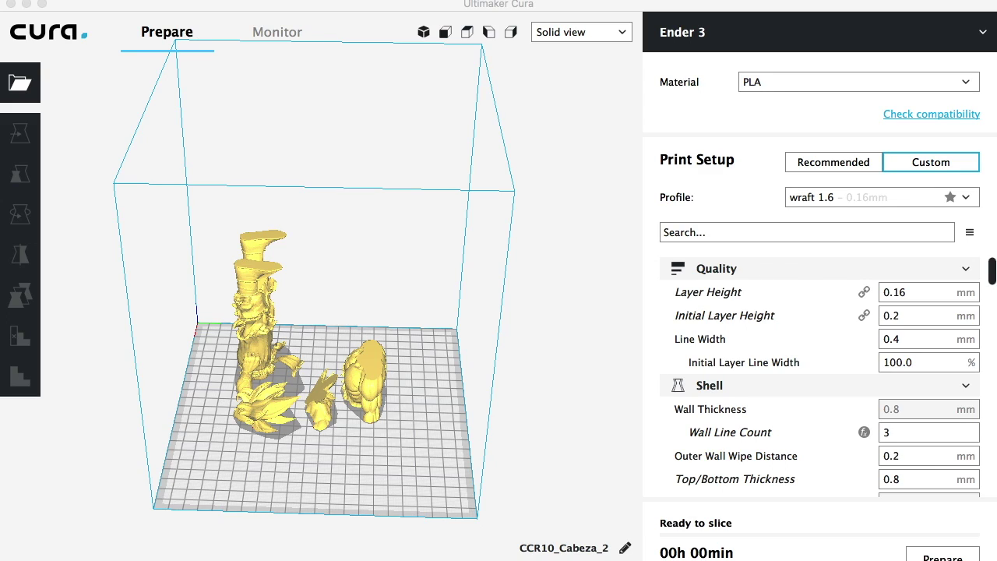
Switch to Ultimaker Cura and set the active printer to Creality CR-10.
click(984, 35)
click(761, 72)
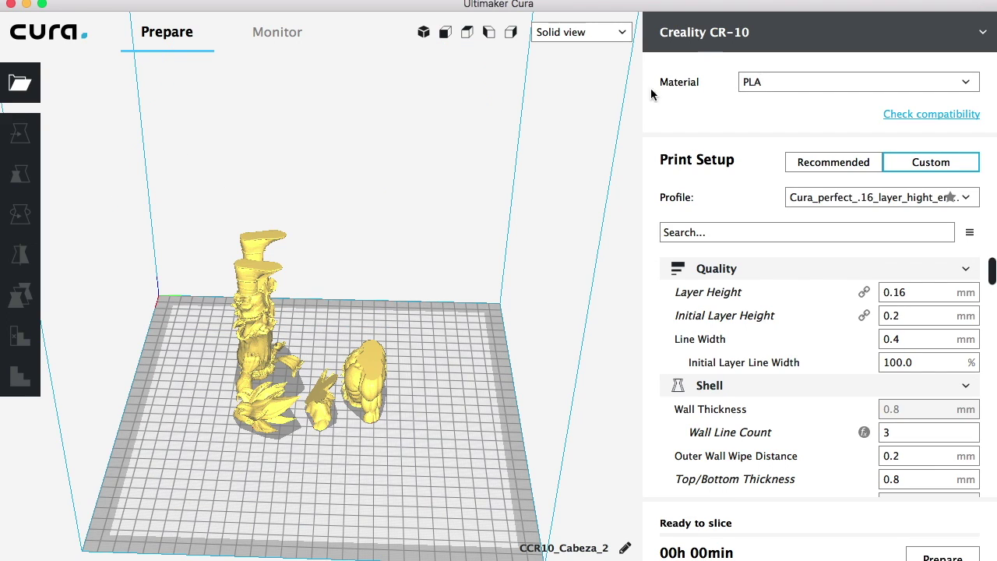
Rotate the standing leg model to lie flat on the build plate, in line with the torso and head pieces.
right_drag(244, 327, 252, 309)
click(252, 288)
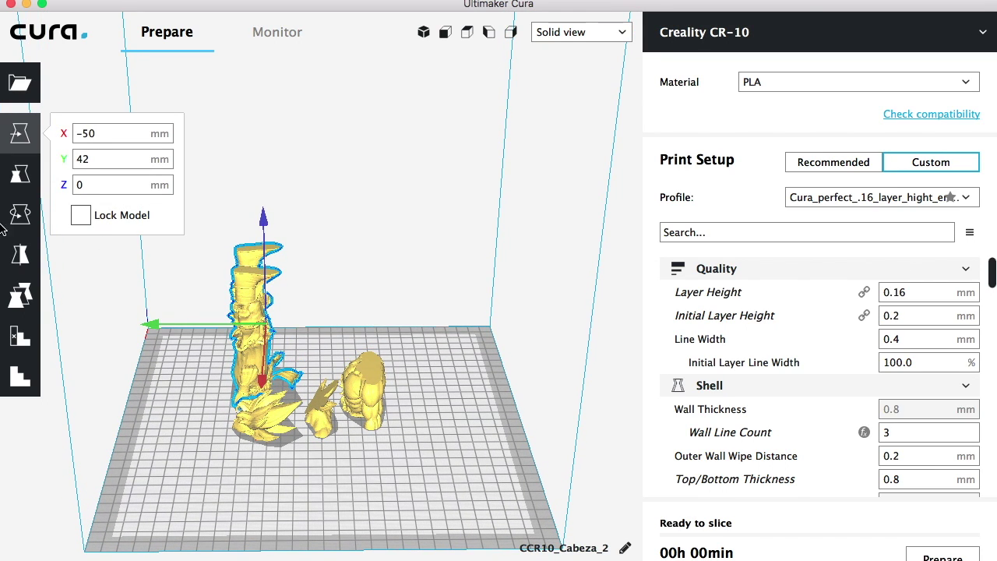
click(163, 448)
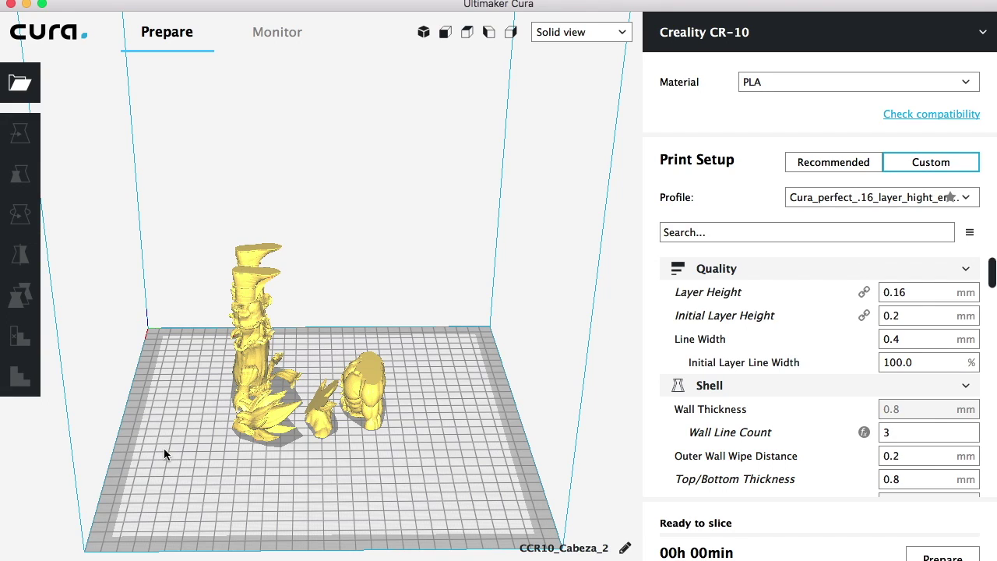
click(243, 313)
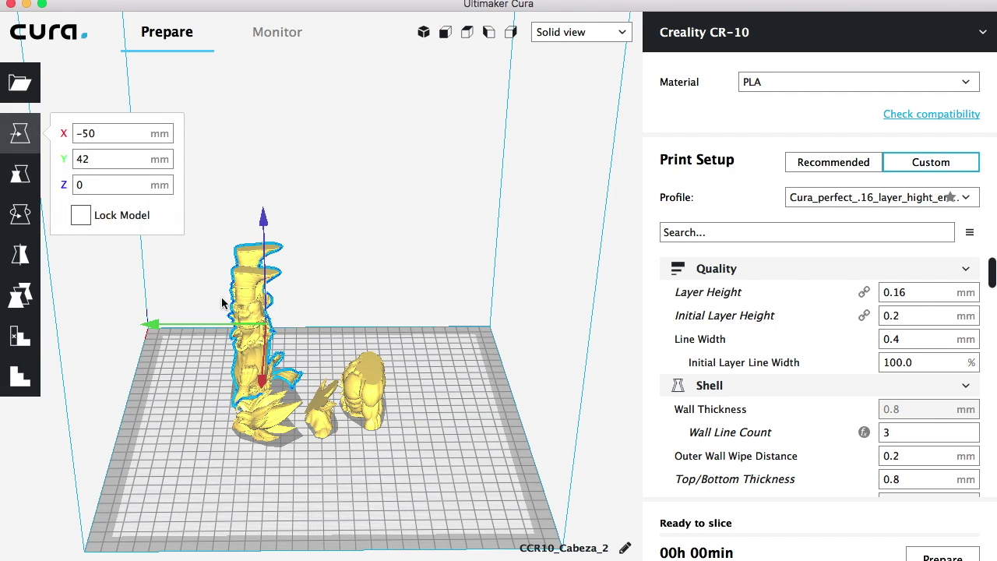
click(20, 214)
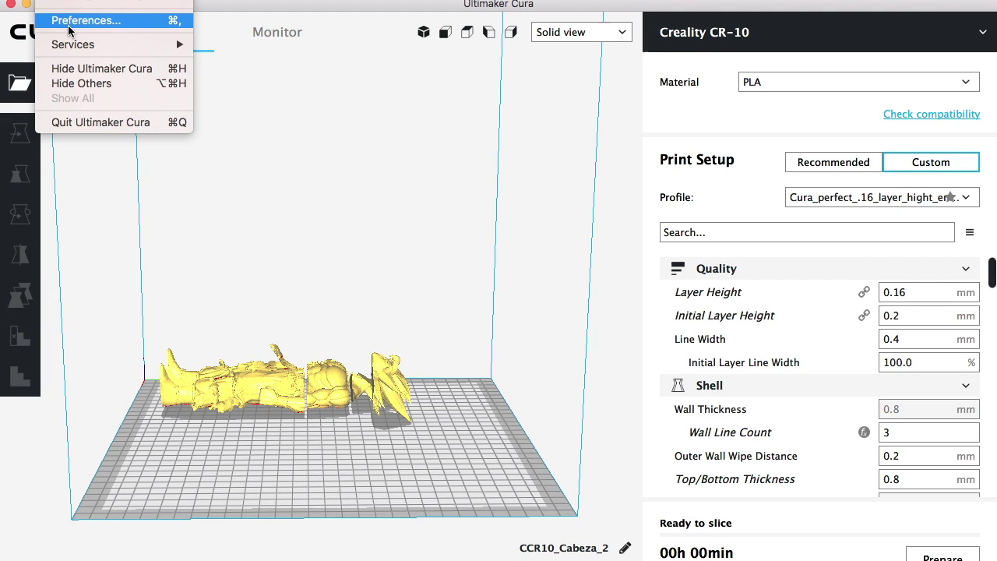
Turn off Ensure models are kept apart in the general preferences, and bring the Goku pieces together on the build plate.
click(69, 23)
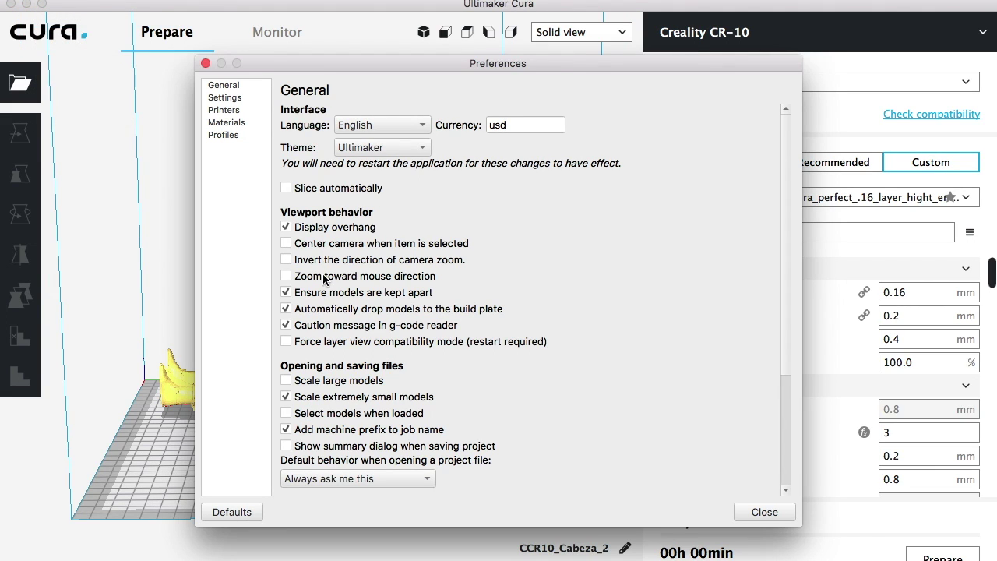
click(285, 293)
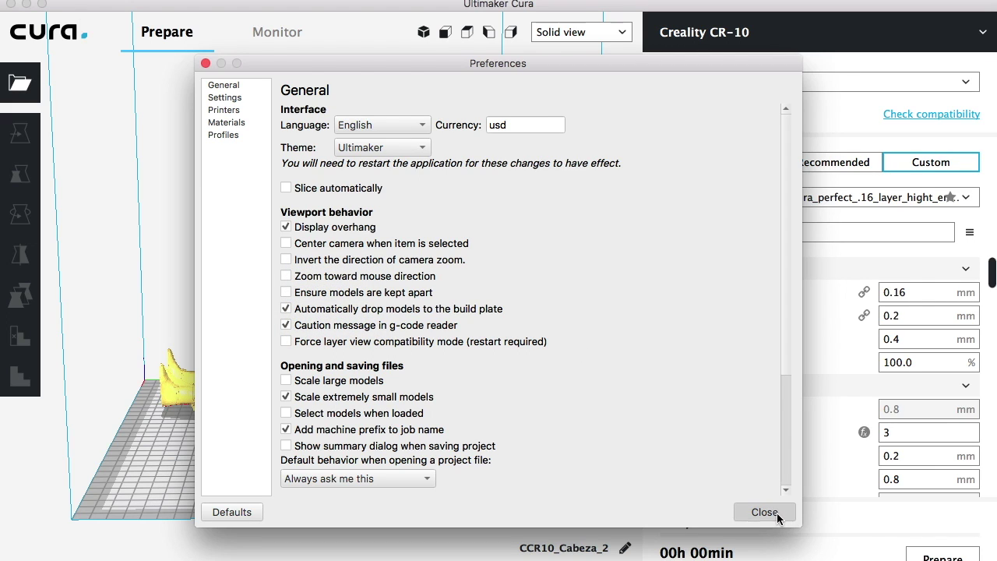
click(765, 511)
click(392, 396)
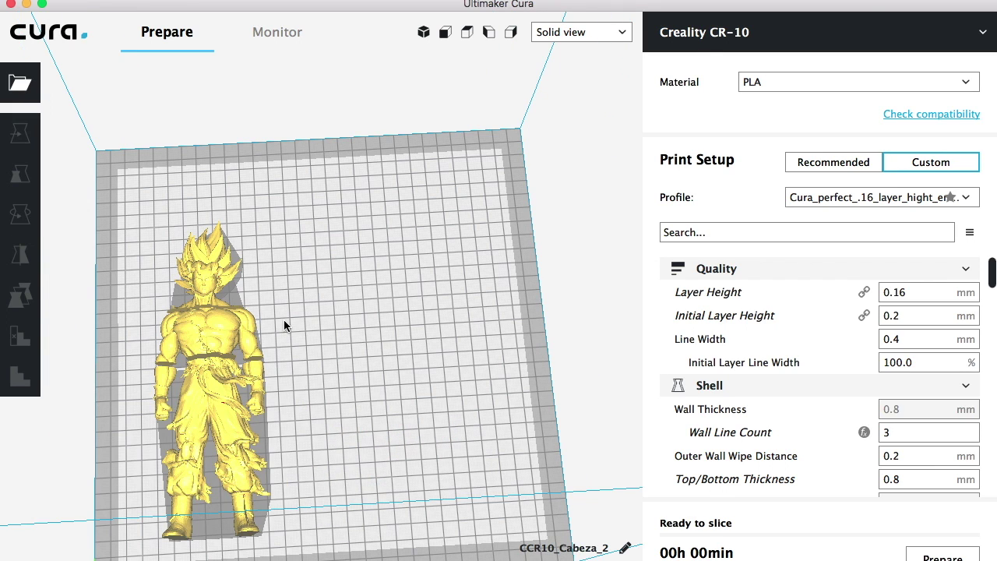
Select all the Goku pieces on the build plate and group them into one model.
key(super+a)
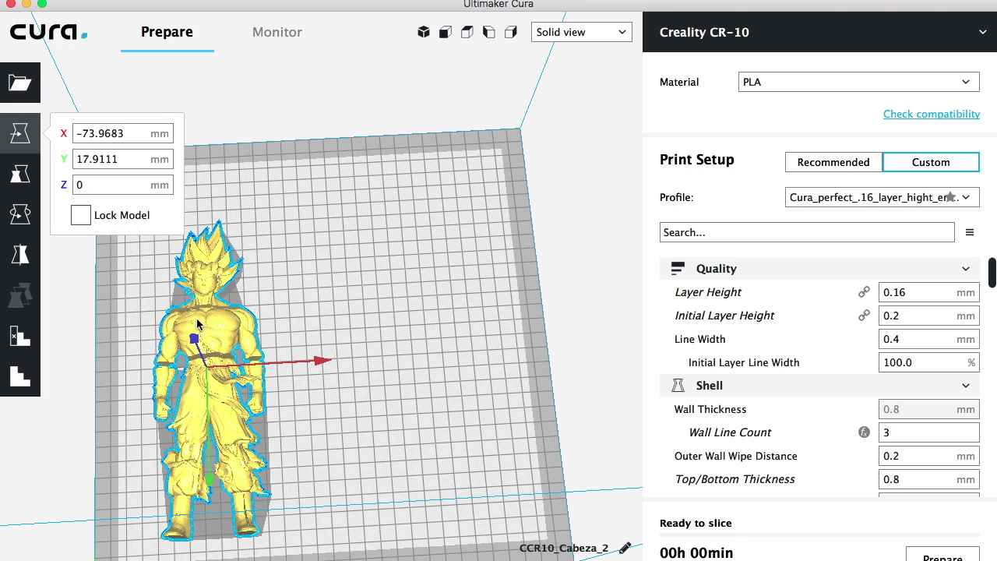
right_click(197, 324)
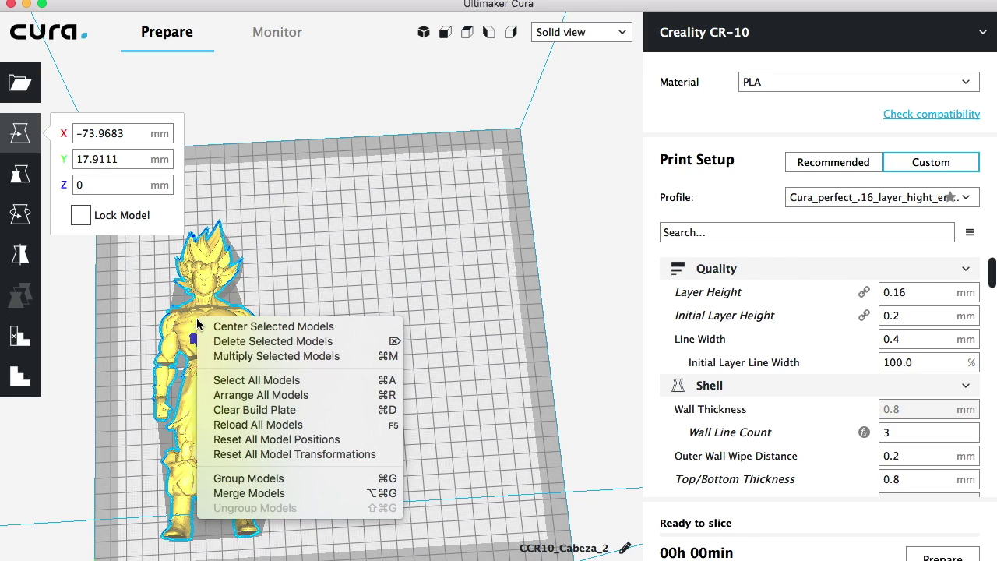
click(234, 478)
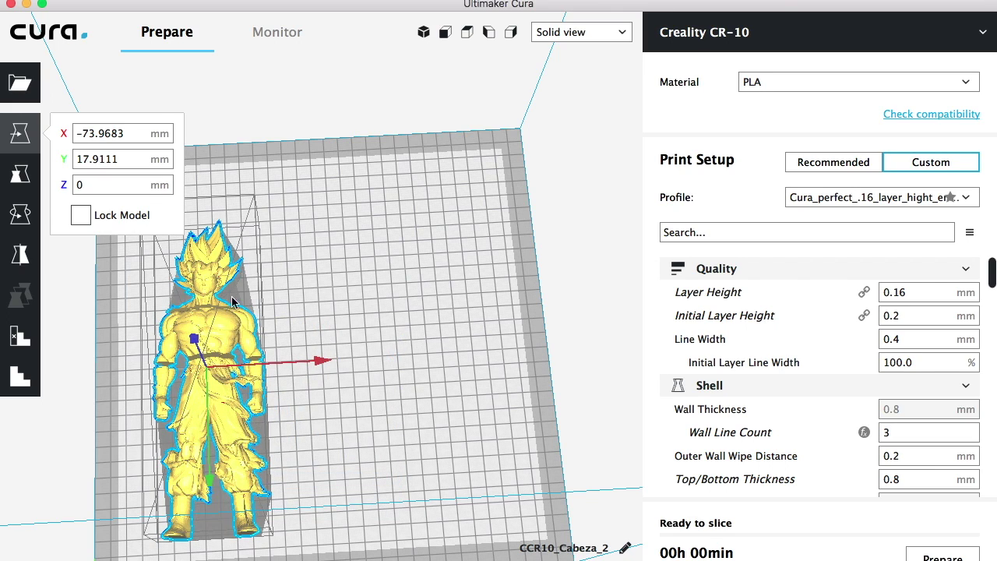
Rotate the grouped Goku model from lying flat to standing upright on its feet.
click(445, 32)
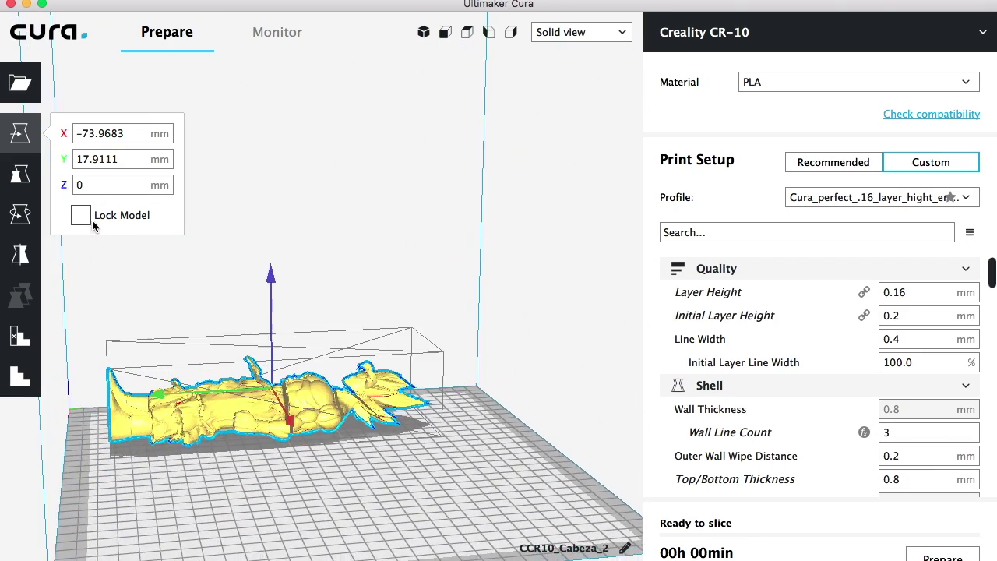
click(20, 214)
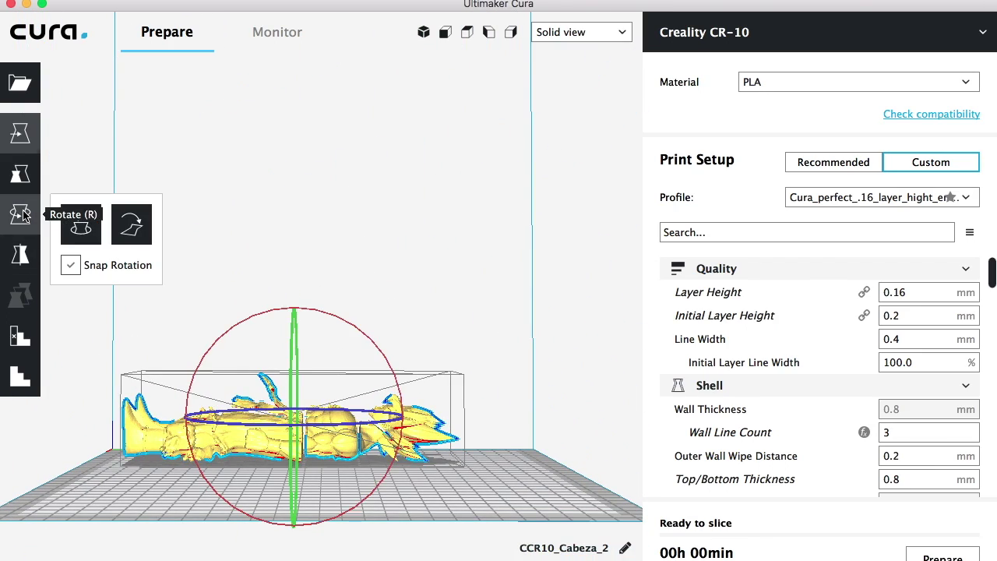
drag(263, 318, 207, 491)
click(207, 489)
right_drag(201, 485, 470, 497)
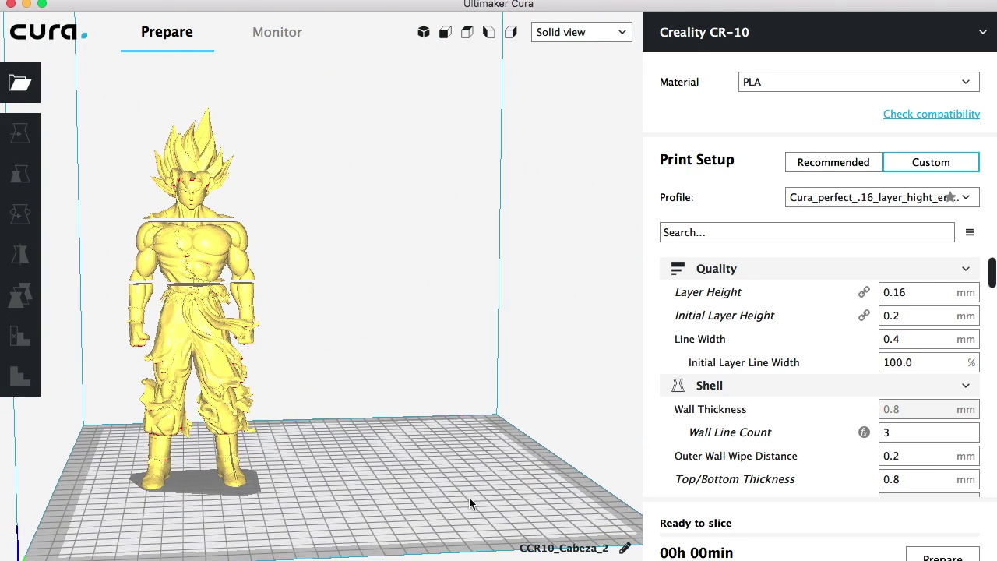
Check the standing Goku group's Z height in the scale settings.
click(195, 312)
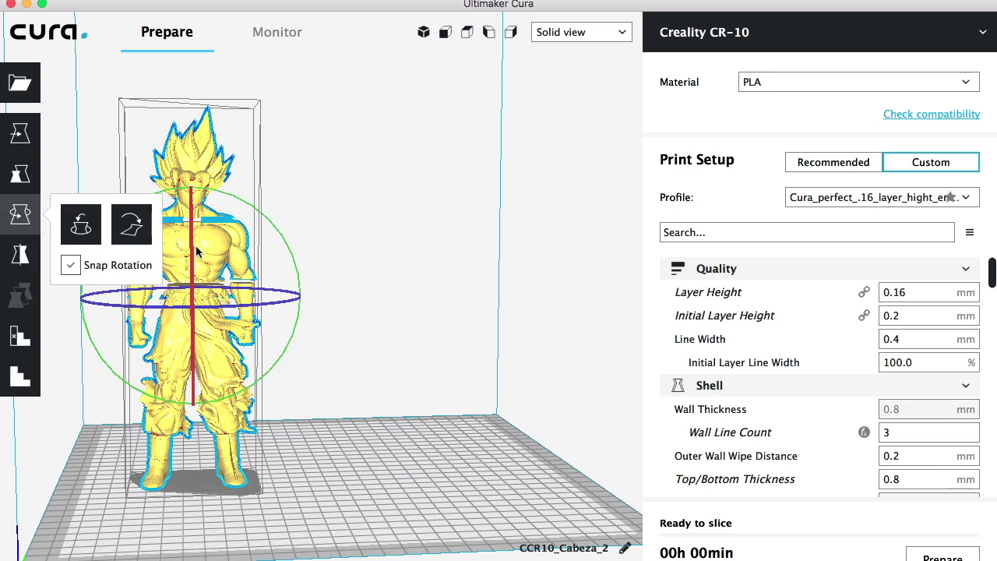
click(18, 173)
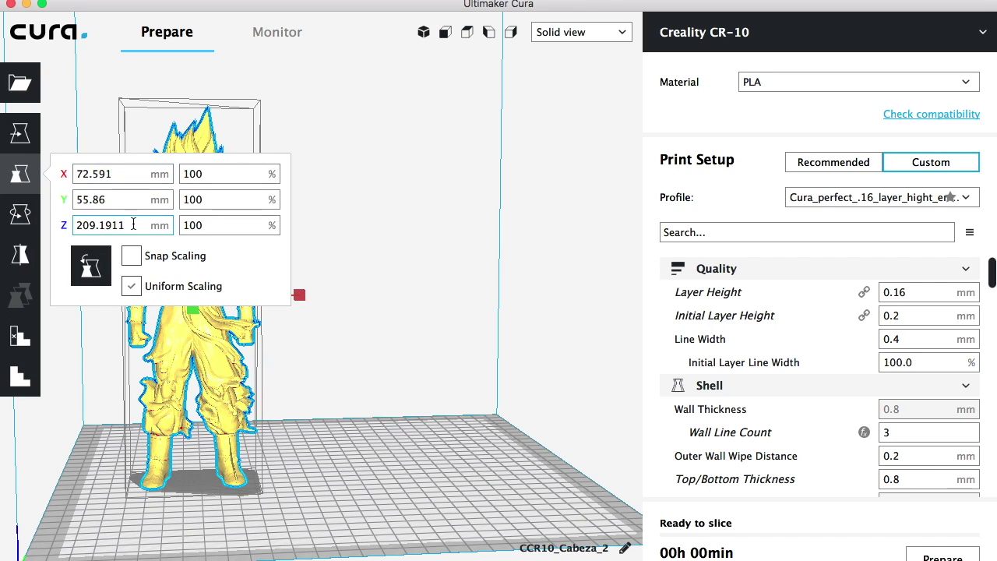
drag(133, 228, 62, 227)
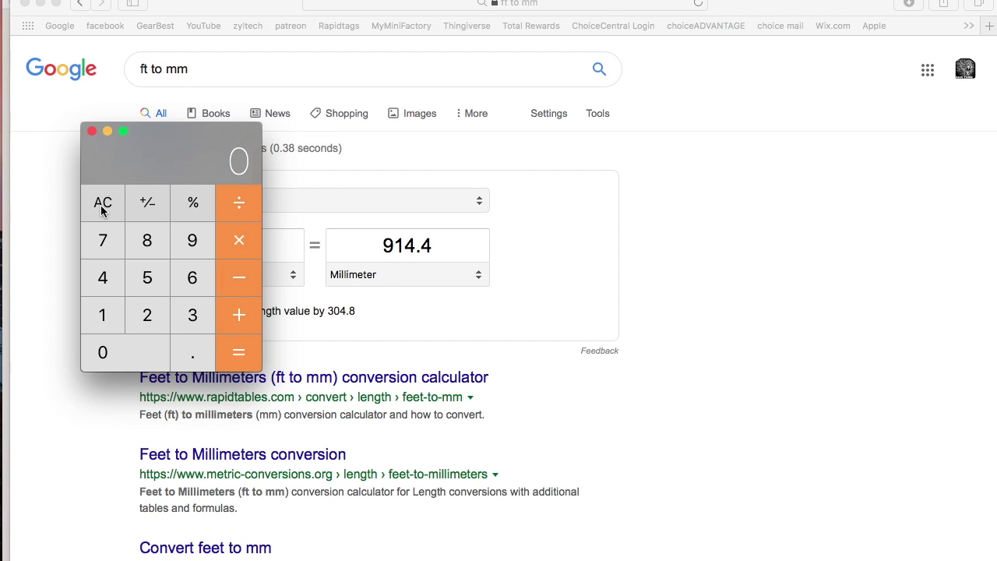
Divide 915 by 209 in Calculator to get the scale factor, and return to Meshmixer.
click(194, 242)
click(101, 314)
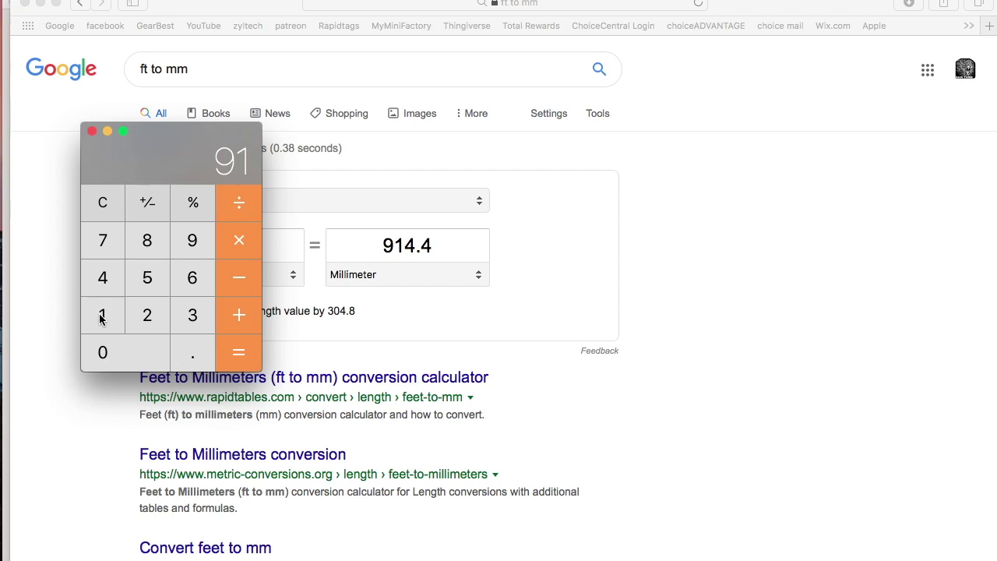
click(147, 276)
click(242, 202)
click(147, 313)
click(139, 352)
click(200, 241)
click(238, 357)
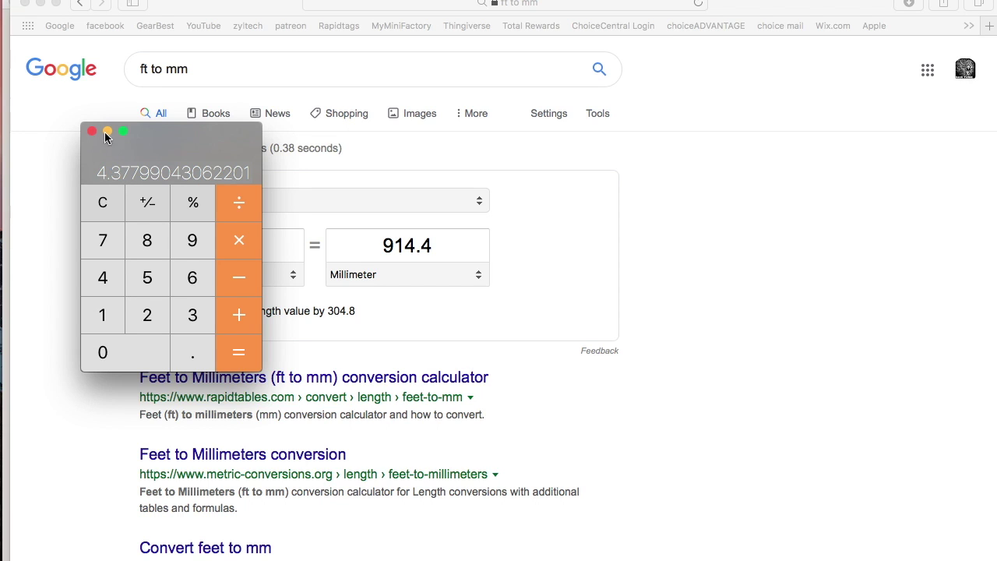
click(42, 6)
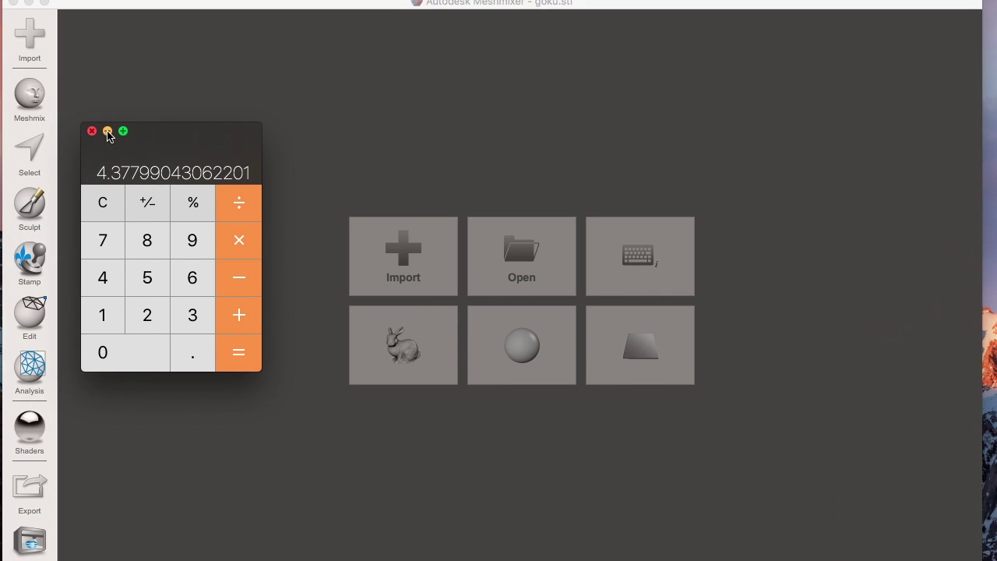
click(107, 131)
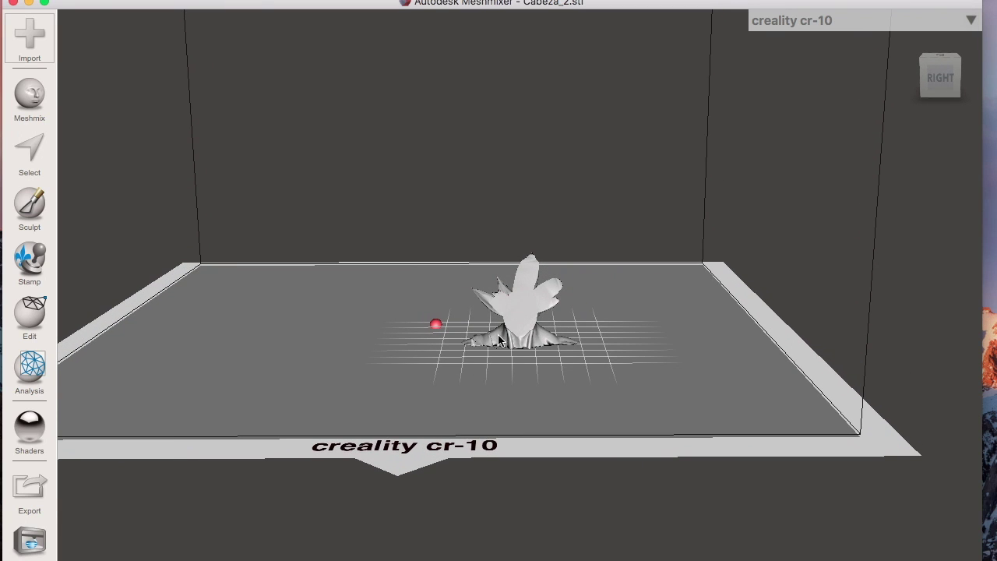
Scale the Cabeza_2 head uniformly by the calculated factor, rounded to 4.38, and apply the transform.
click(27, 326)
click(127, 80)
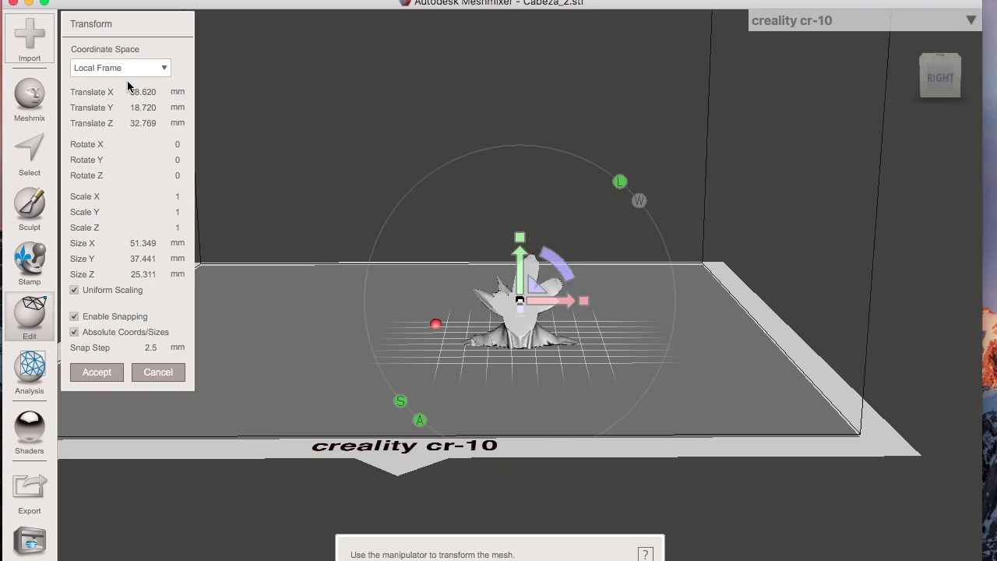
click(167, 227)
mouse_move(597, 555)
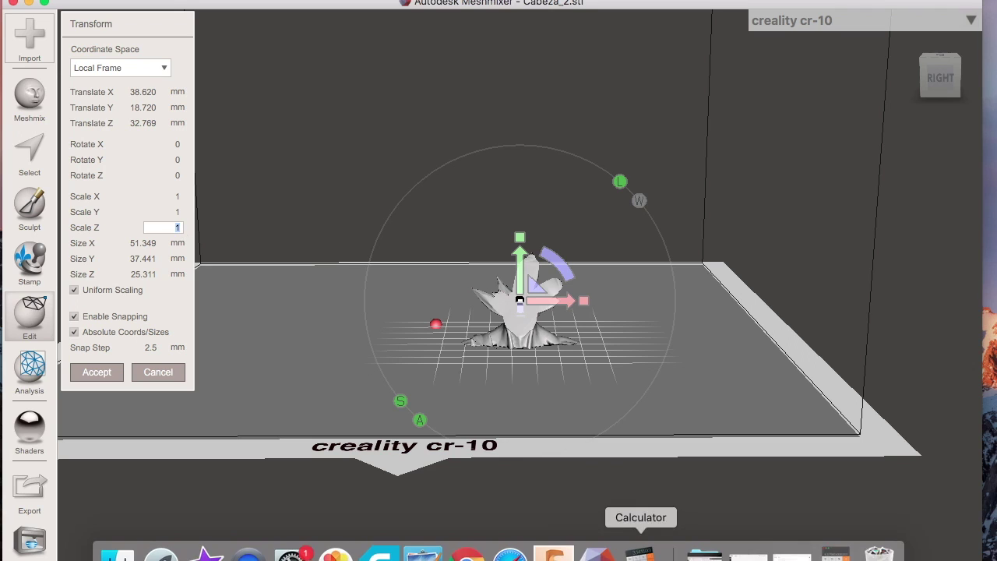
click(836, 552)
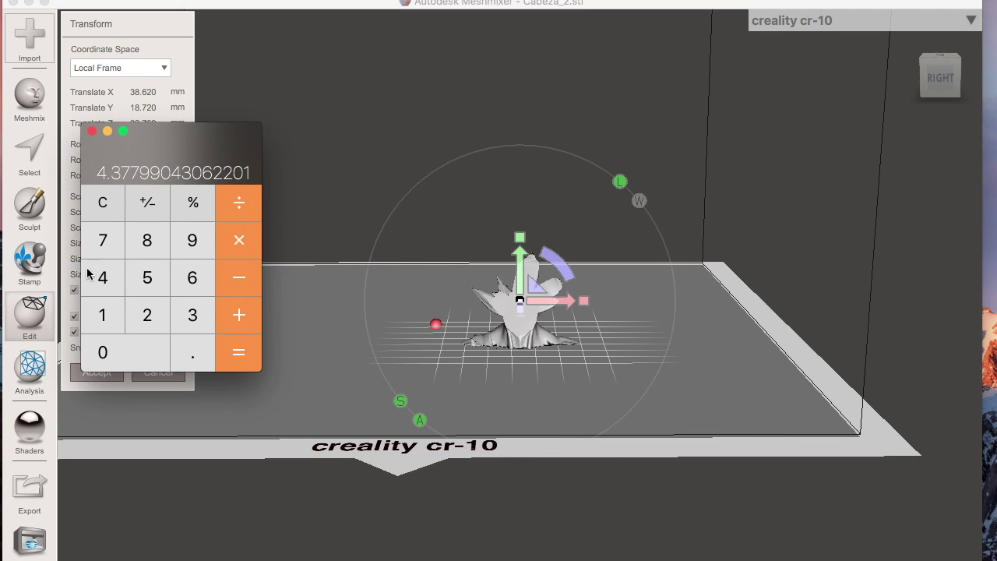
drag(167, 148, 411, 82)
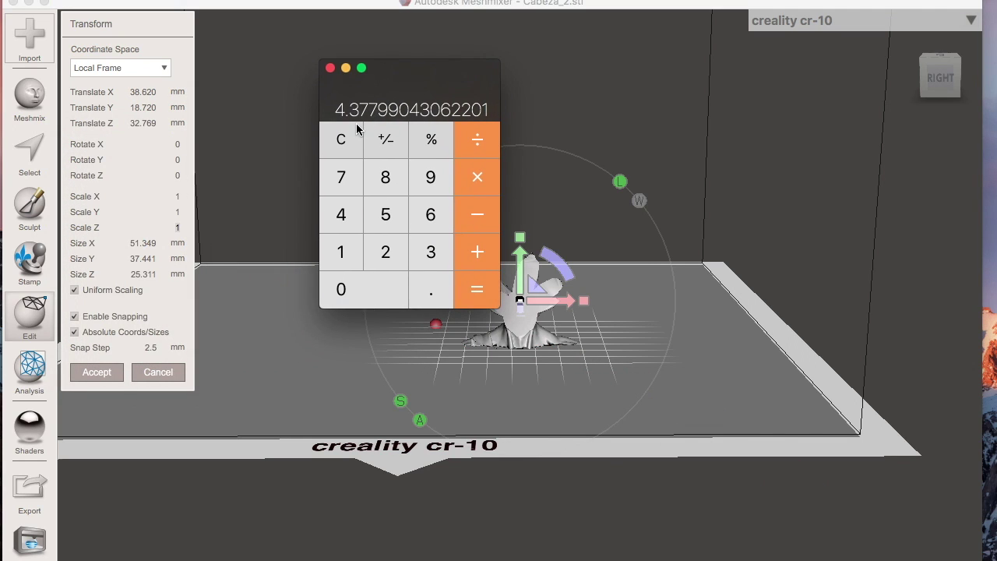
click(170, 228)
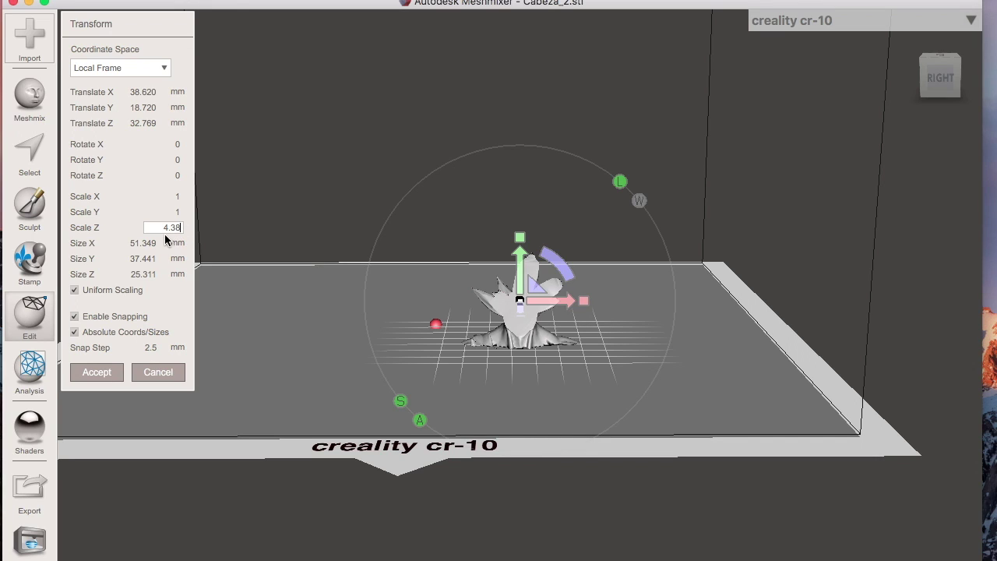
click(173, 212)
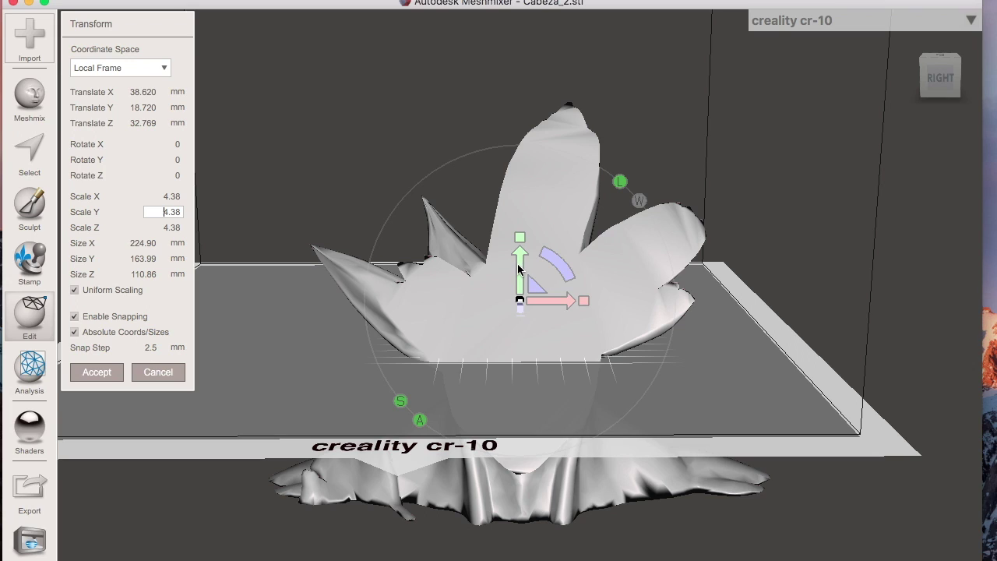
click(92, 372)
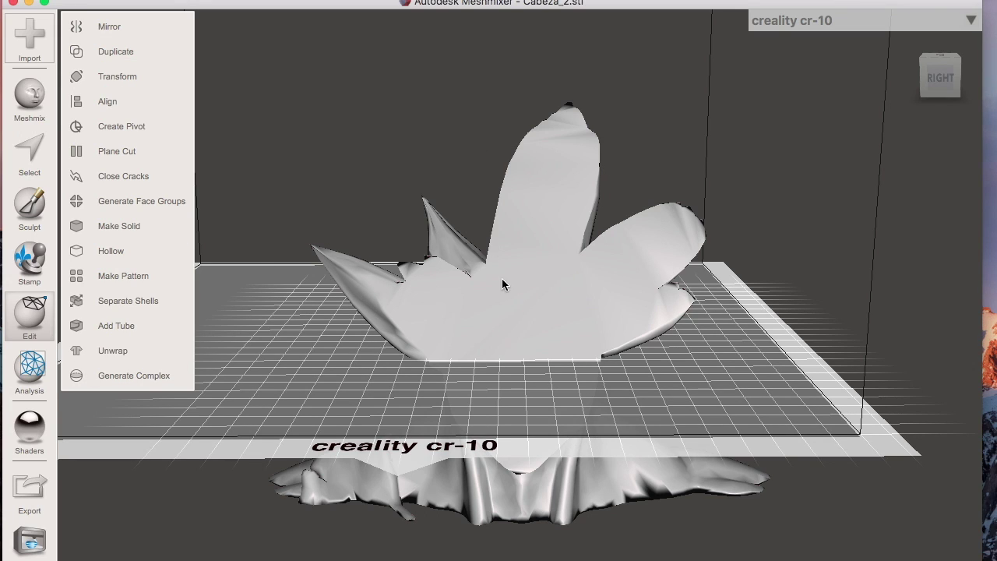
Raise the enlarged head onto the bed at X 12.5 mm and Y 90 mm, apply the transform, and check the STL export options without saving.
click(119, 75)
drag(516, 226, 495, 94)
drag(558, 132, 497, 136)
scroll(525, 287, down, 2)
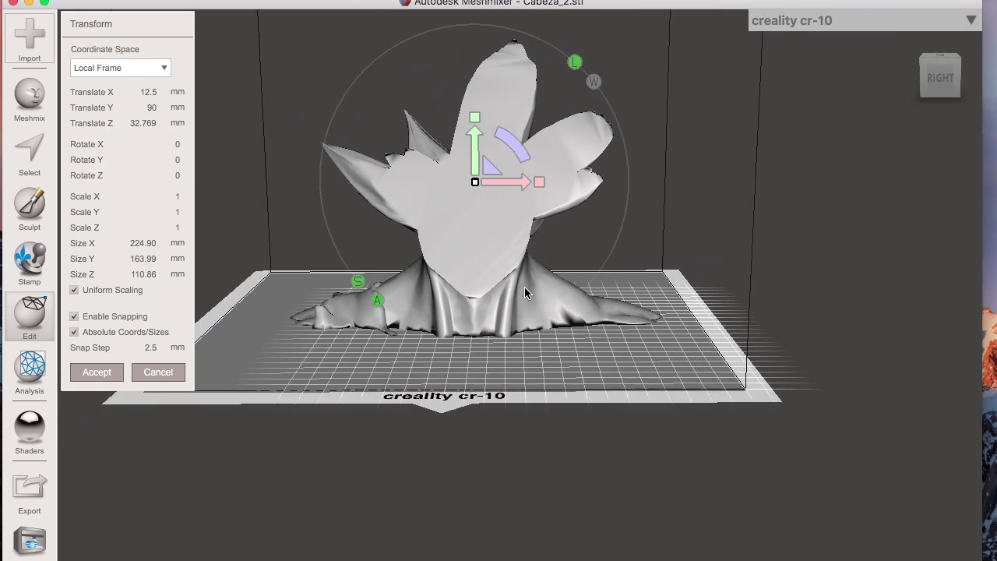
scroll(524, 287, down, 2)
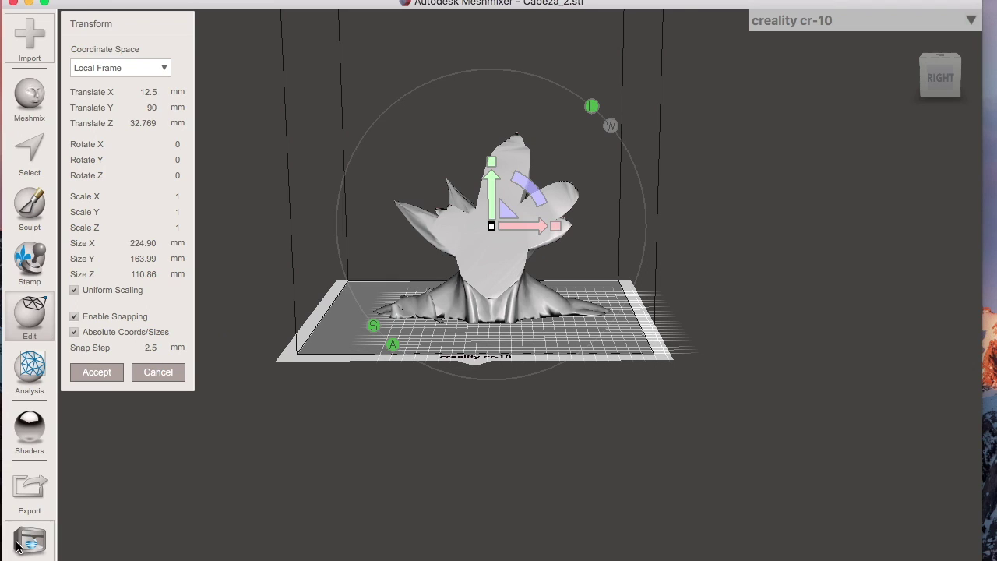
click(84, 374)
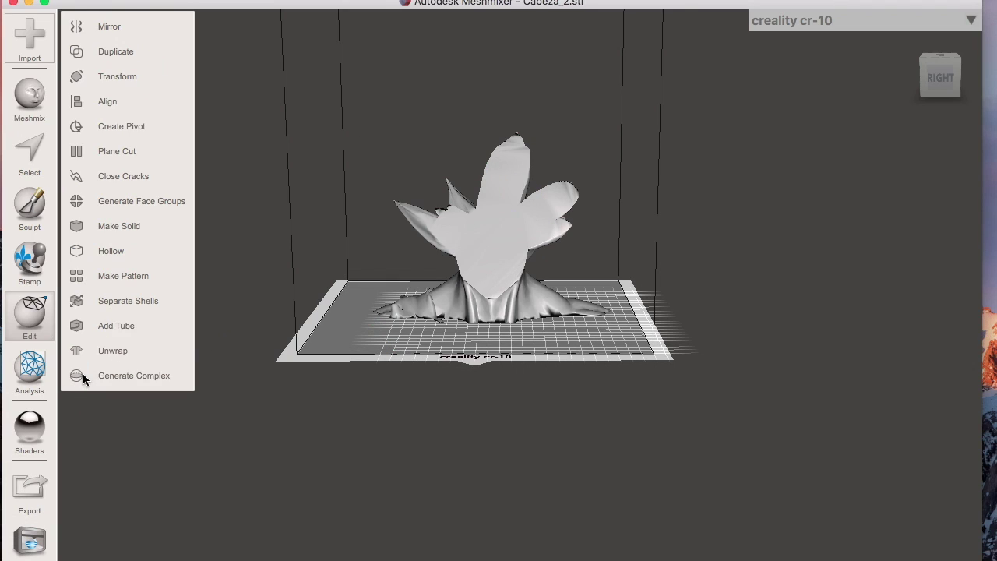
click(25, 506)
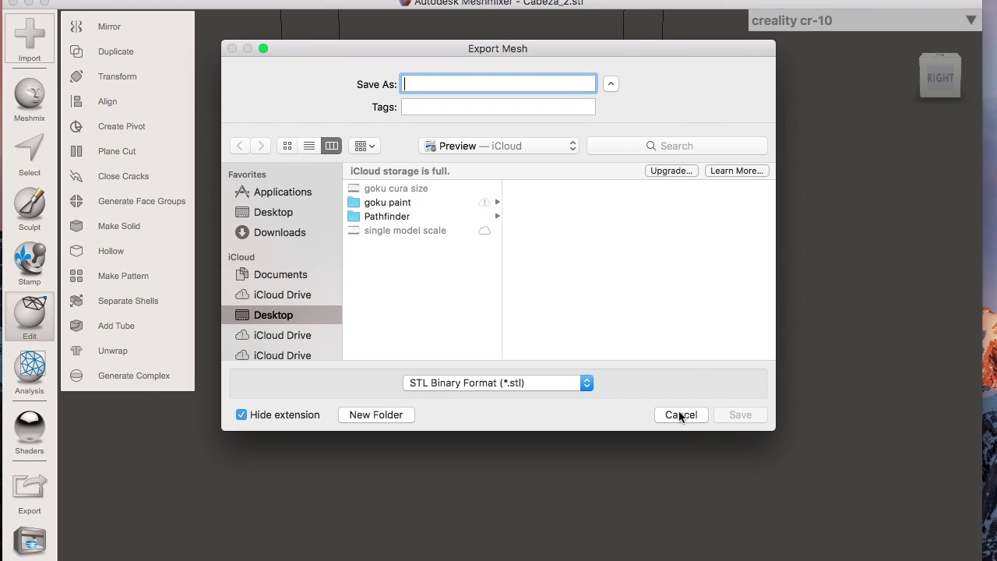
click(680, 415)
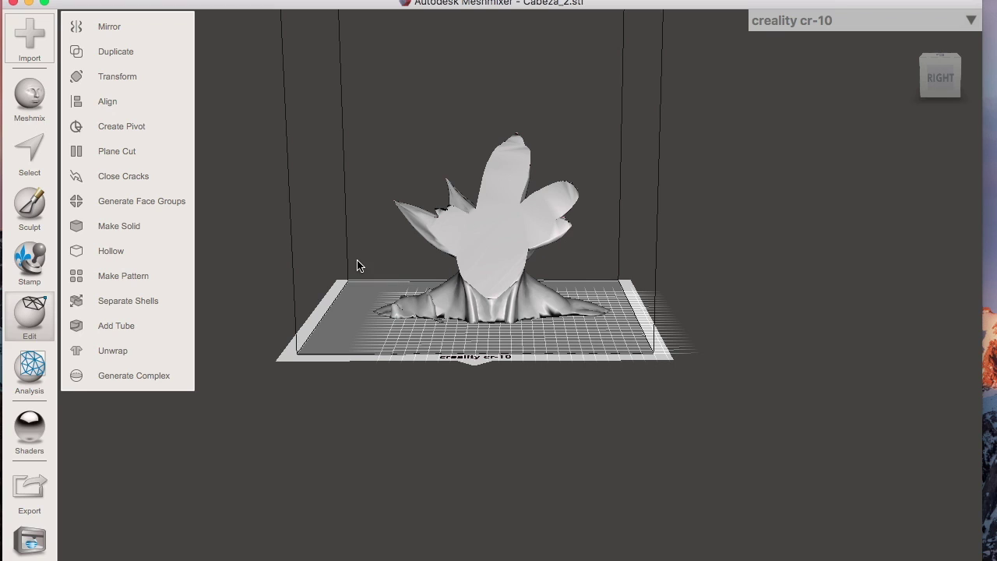
Import Pecho.stl from the Blue_Goku_ files folder, replacing the head in the scene.
click(28, 45)
click(584, 305)
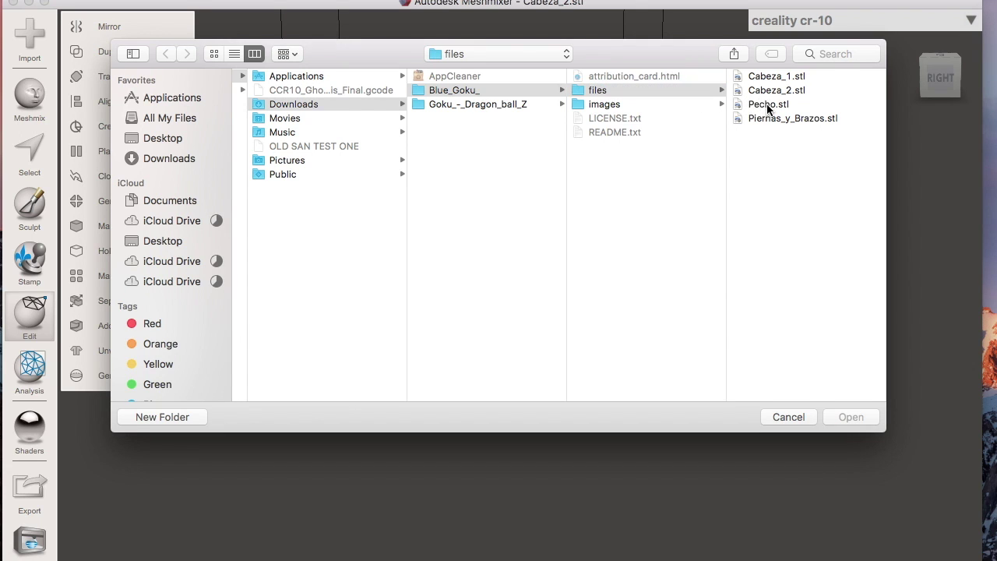
double_click(768, 105)
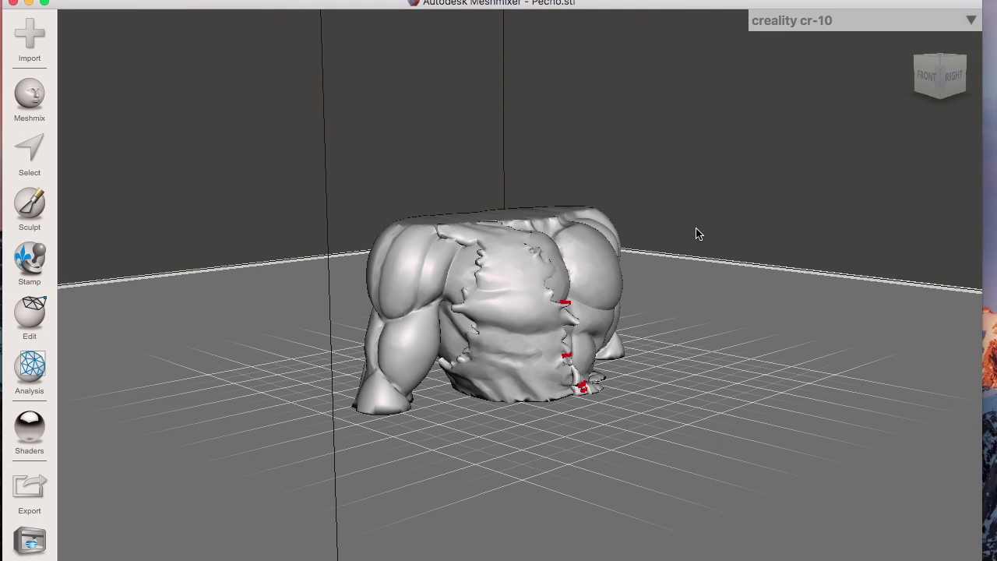
Scale the chest model uniformly by 4.38 with Transform.
right_drag(649, 335, 523, 337)
scroll(523, 337, down, 5)
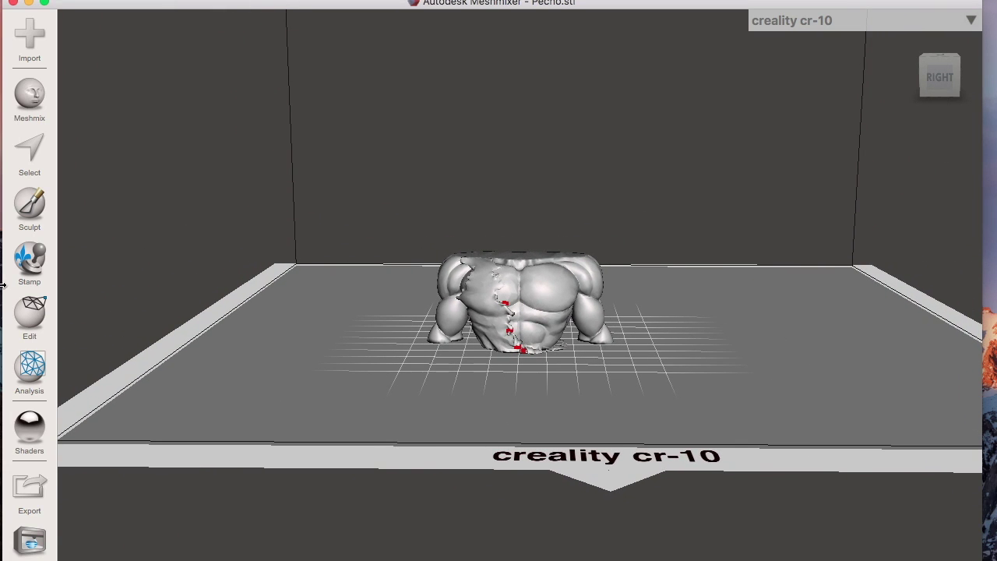
click(26, 321)
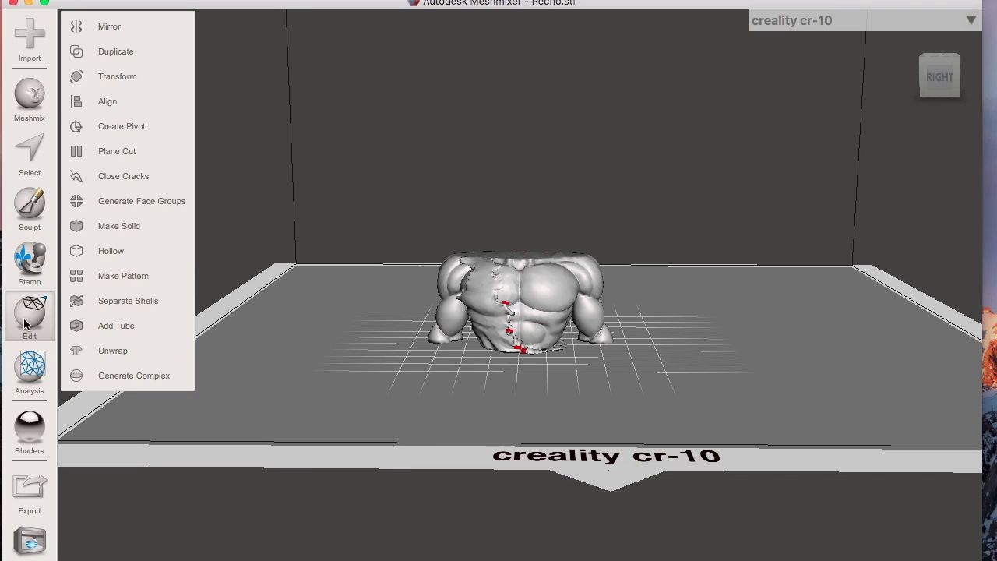
click(149, 75)
click(165, 226)
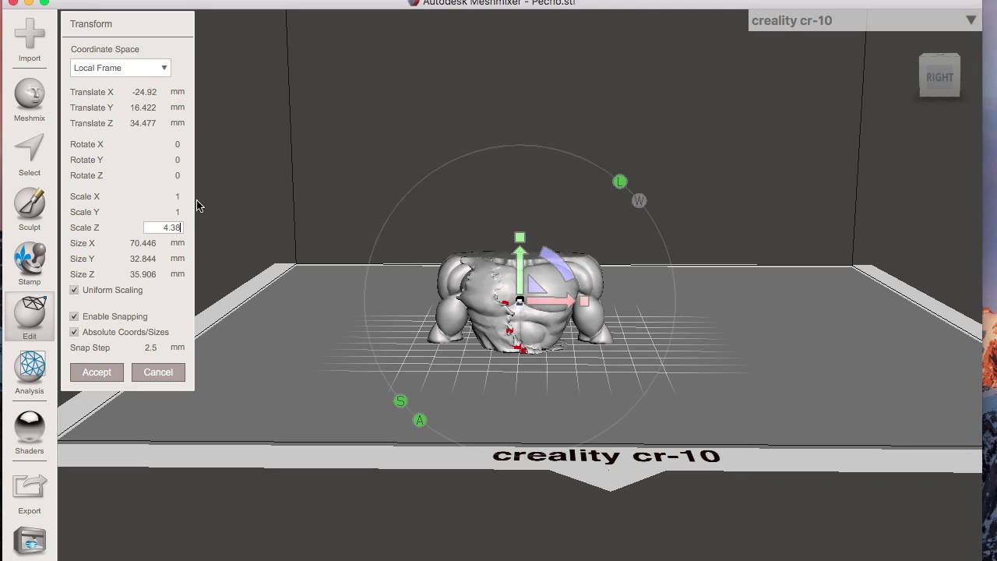
click(161, 211)
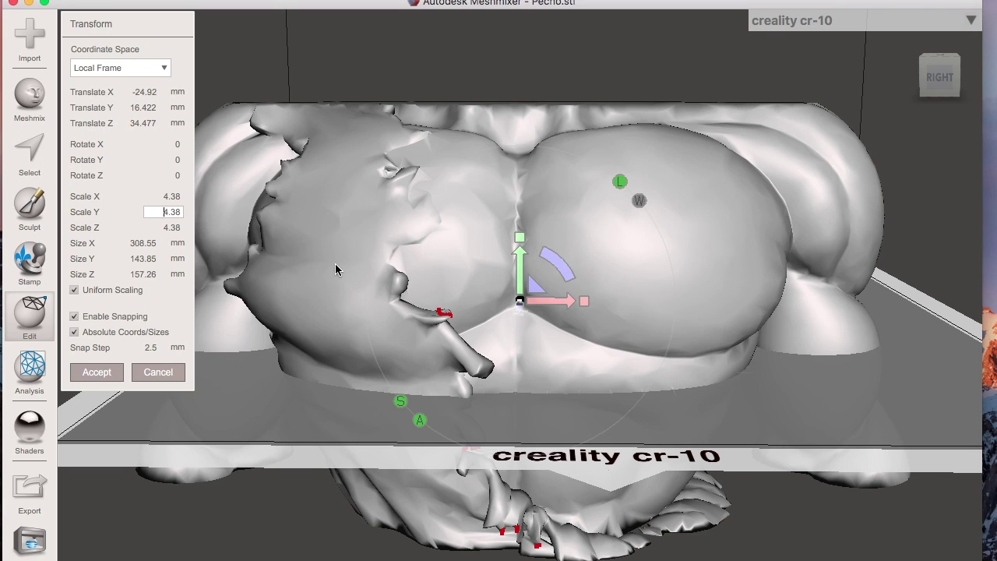
Raise the enlarged chest above the bed, position it at X -2.5 mm and Y 72.5 mm, and apply the transform.
scroll(335, 263, down, 6)
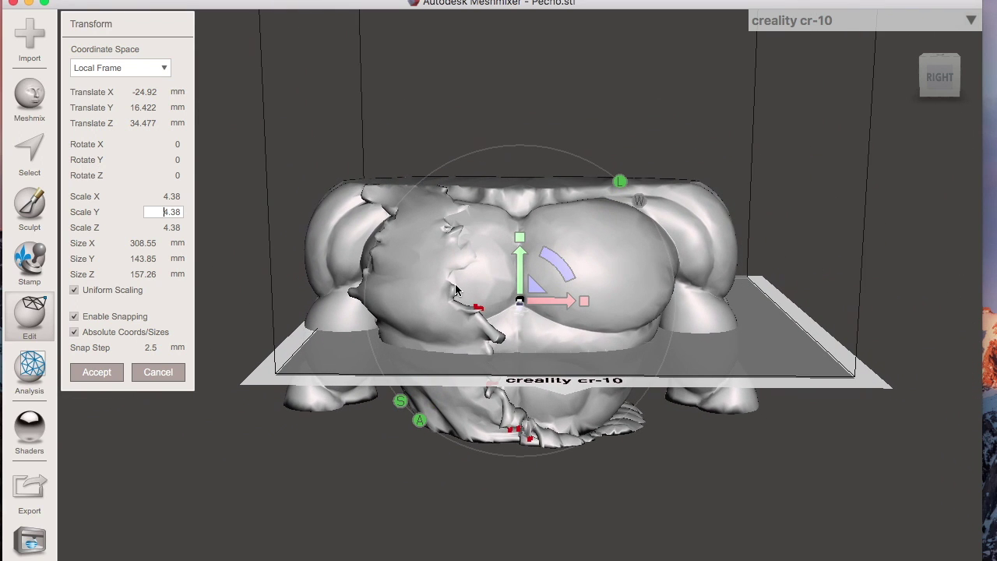
drag(522, 260, 523, 177)
drag(567, 224, 603, 223)
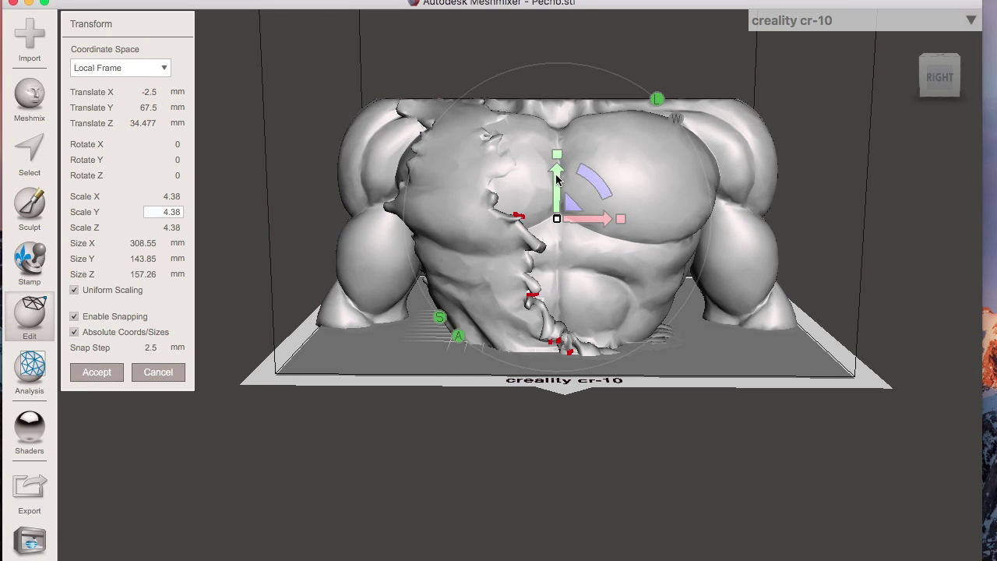
drag(559, 174, 558, 172)
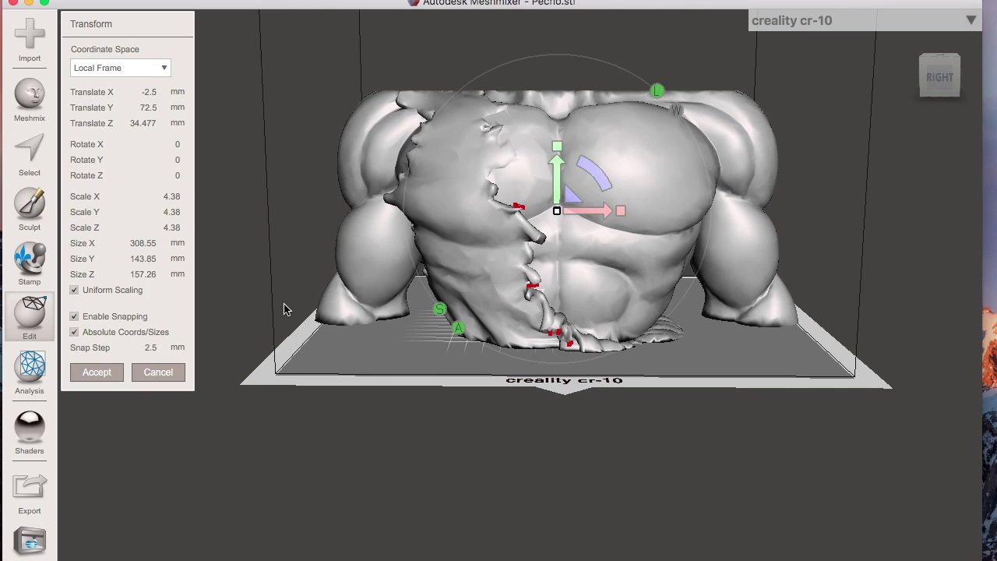
click(115, 374)
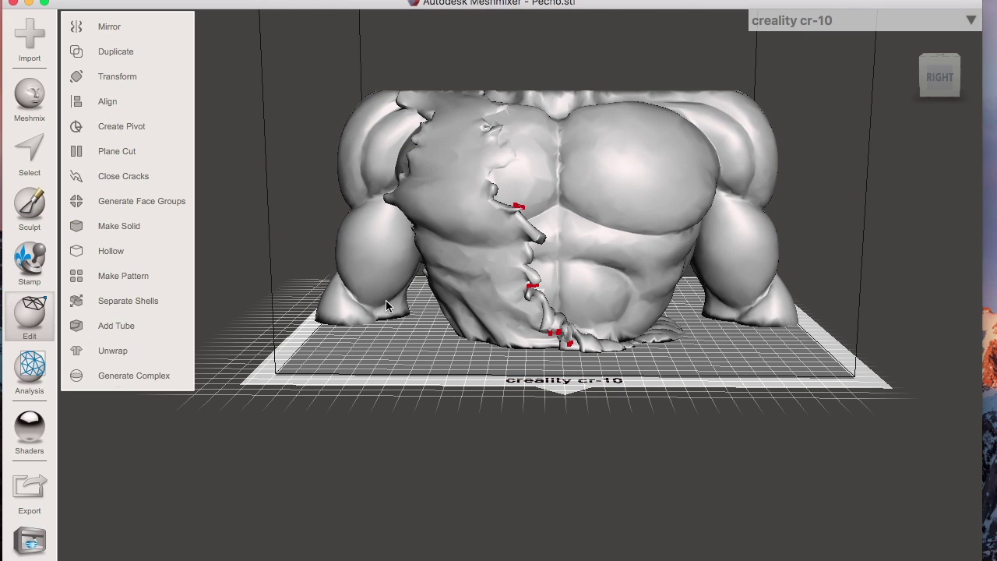
Shift the enlarged chest sideways to X 30 mm with Transform and apply it, leaving one arm overhanging the bed.
right_drag(385, 300, 419, 300)
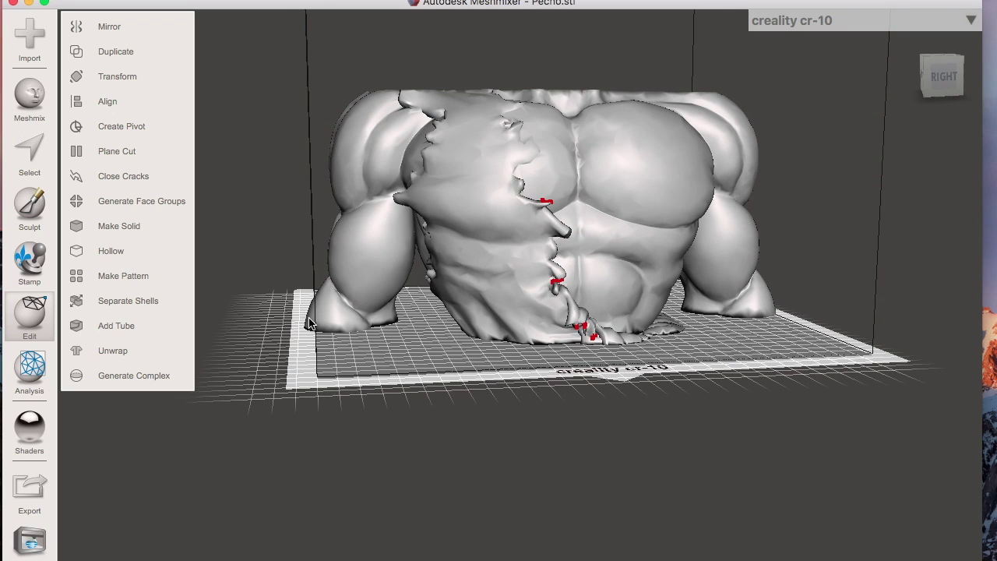
right_drag(452, 308, 380, 309)
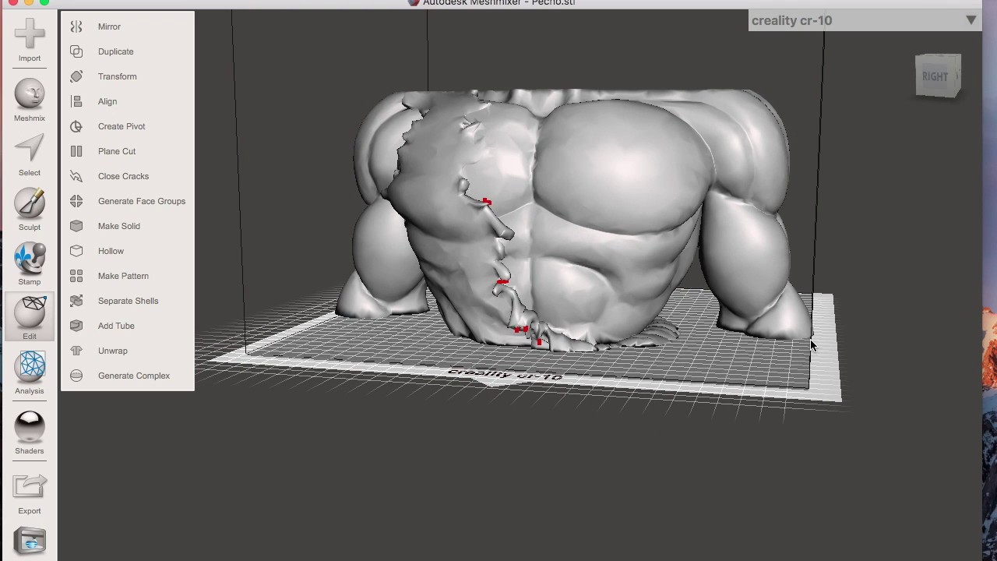
right_drag(657, 311, 678, 311)
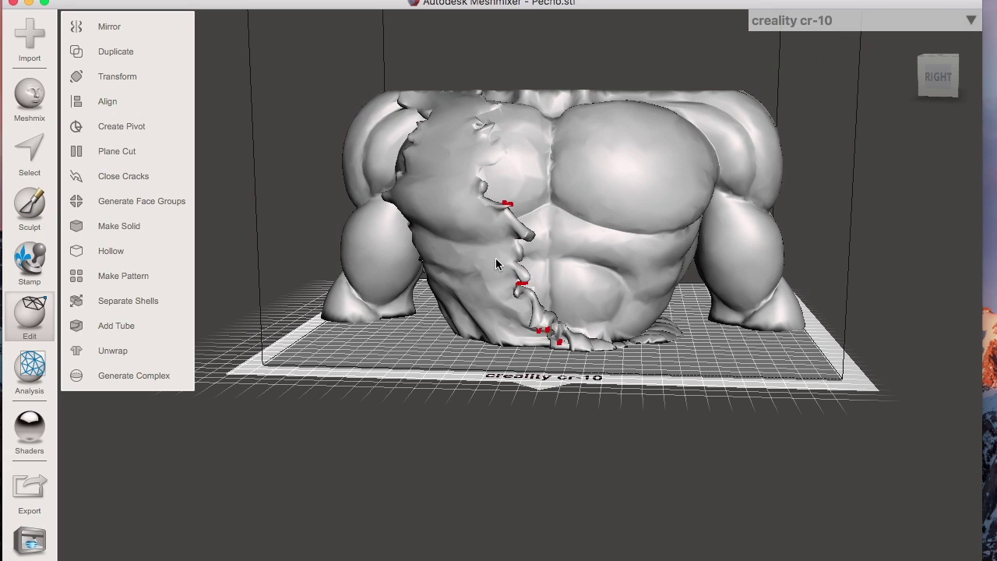
click(131, 83)
drag(601, 209, 657, 218)
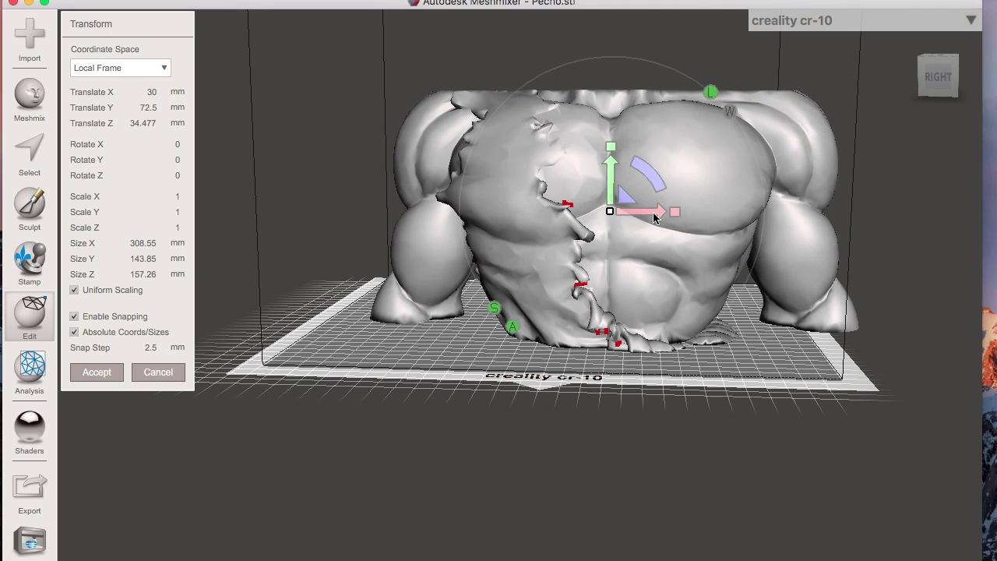
click(112, 374)
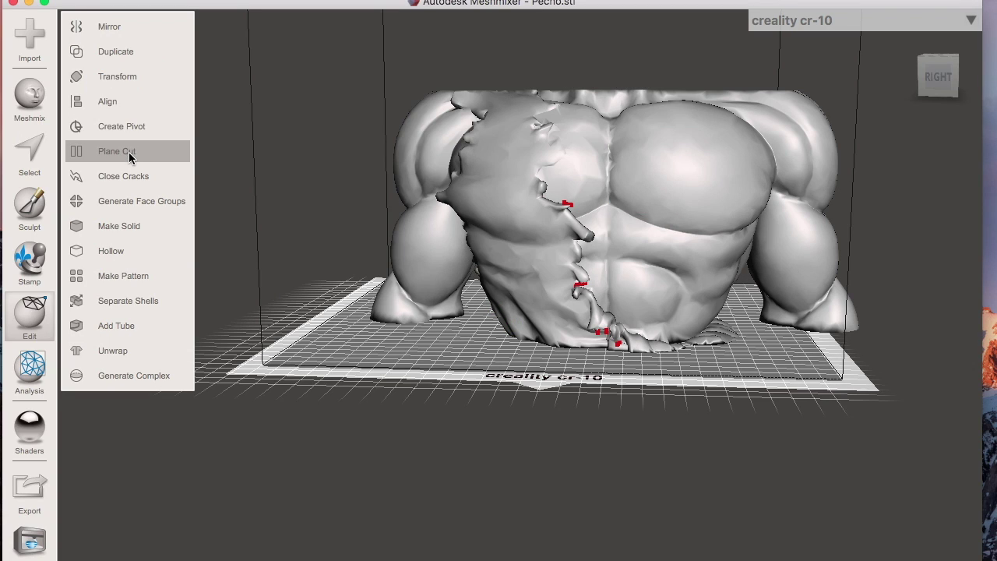
Slice the chest with a vertical Plane Cut through the overhanging arm, using Slice (Keep Both) and Remeshed Fill.
click(117, 151)
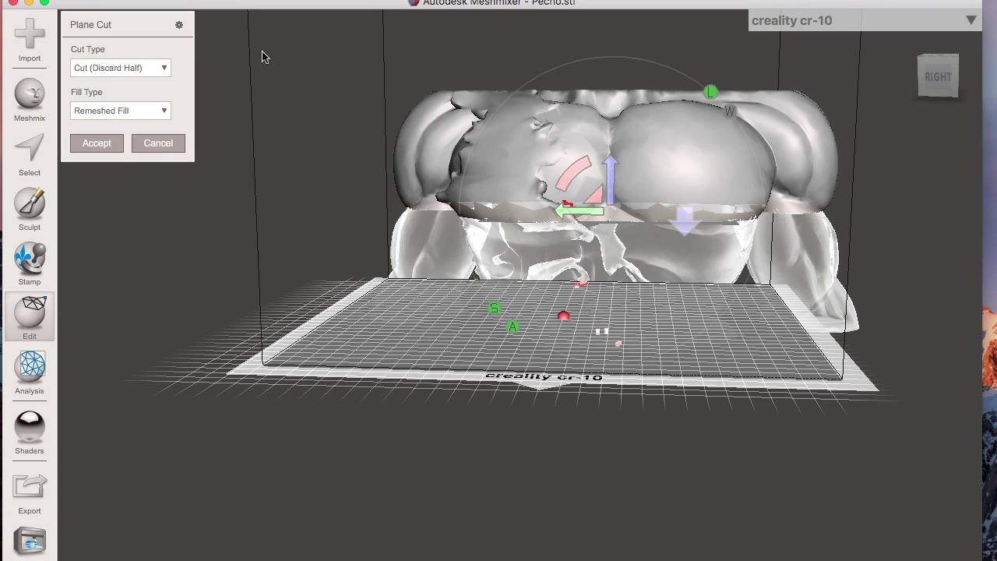
click(164, 72)
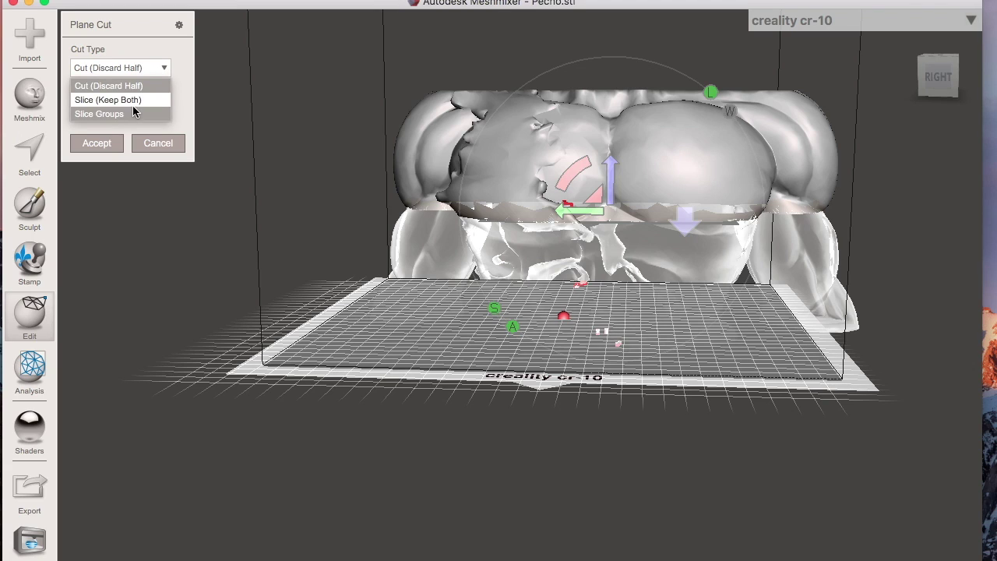
click(133, 101)
drag(577, 177, 505, 295)
drag(579, 210, 744, 195)
right_drag(770, 303, 750, 308)
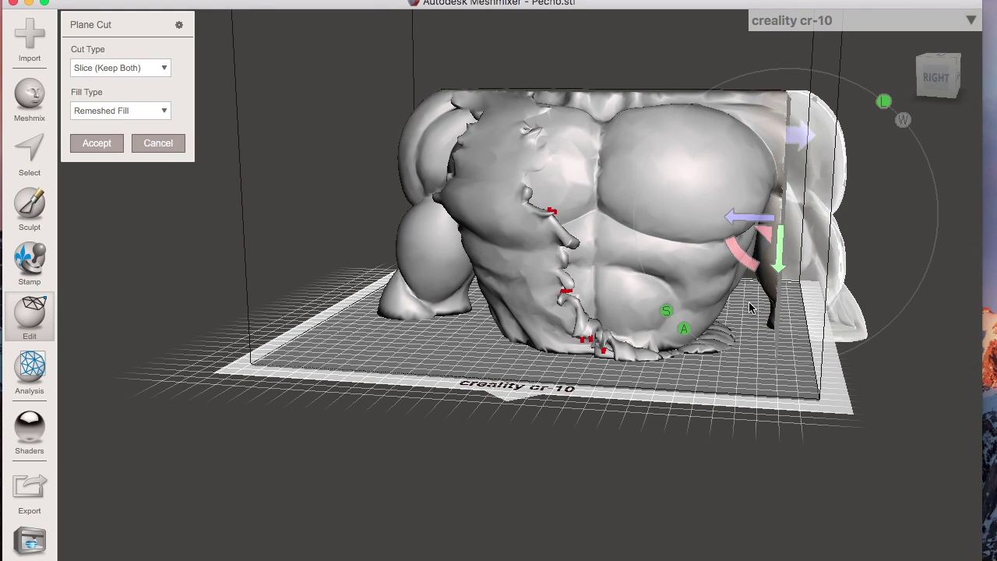
drag(756, 221, 767, 217)
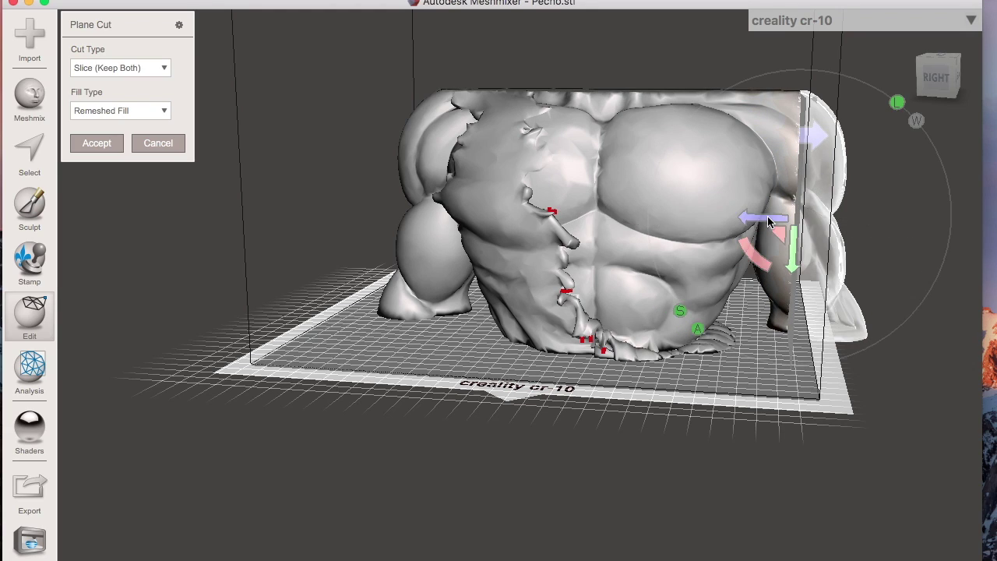
click(98, 145)
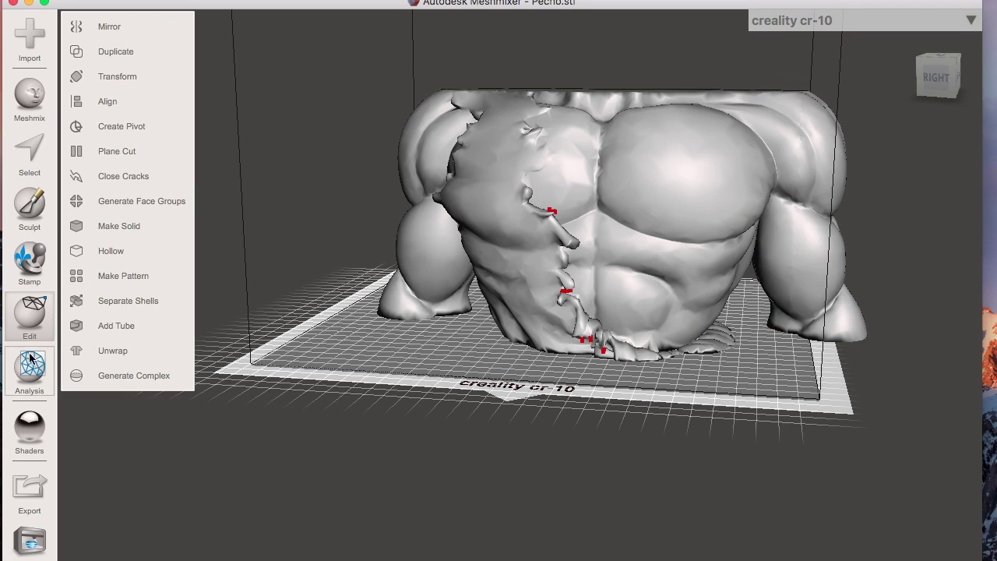
Separate the sliced chest into individual shells and select the main torso piece followed by the cut-off arm piece.
click(121, 302)
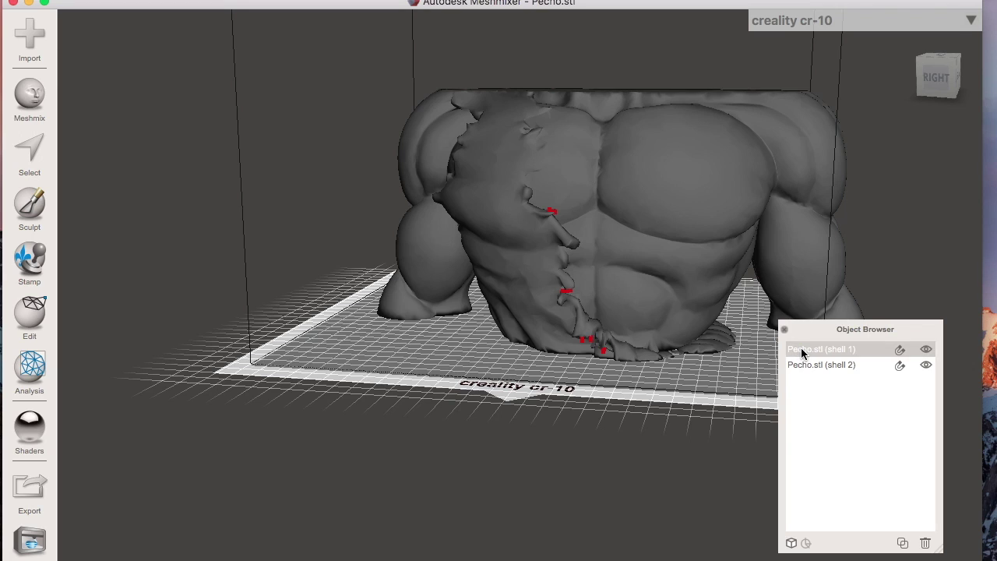
click(802, 351)
click(815, 365)
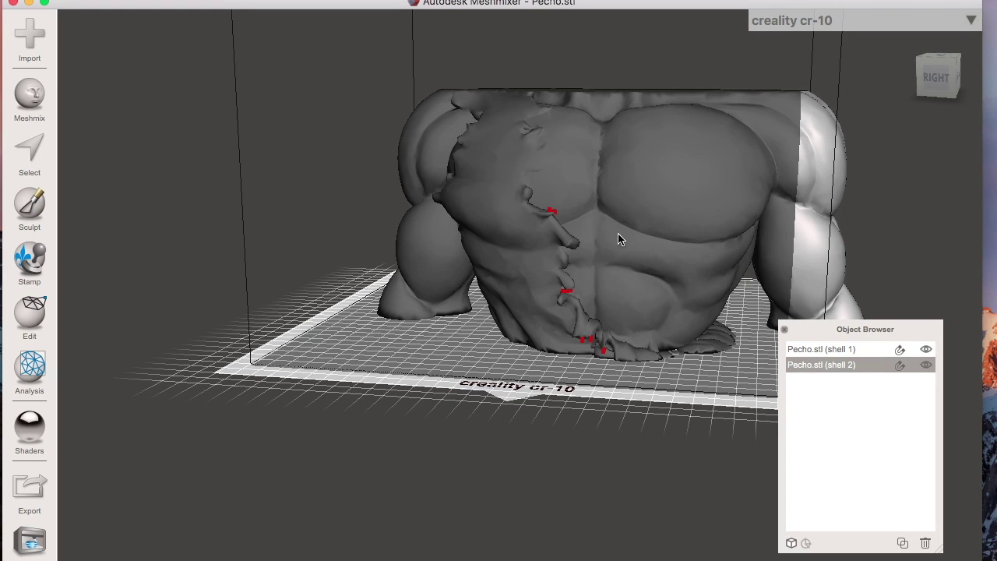
Check the STL export dialog for each of the two chest shells without saving.
click(28, 488)
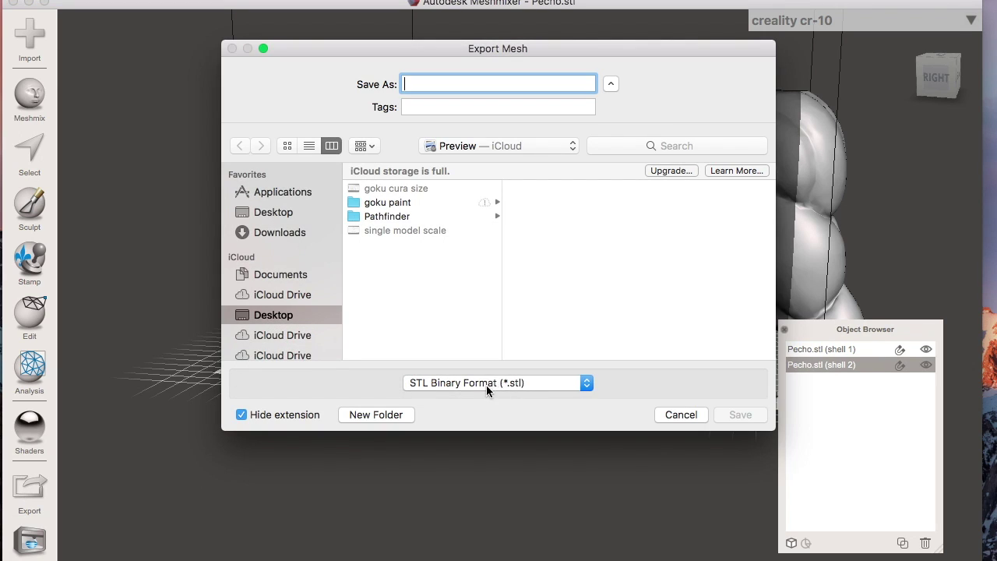
click(681, 415)
click(803, 350)
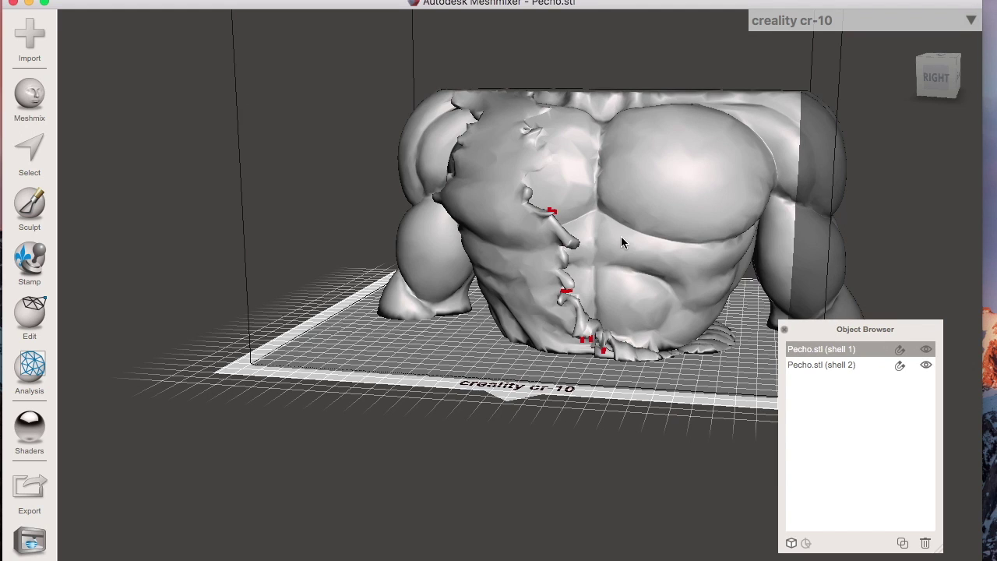
click(22, 482)
click(686, 414)
right_drag(688, 417, 725, 374)
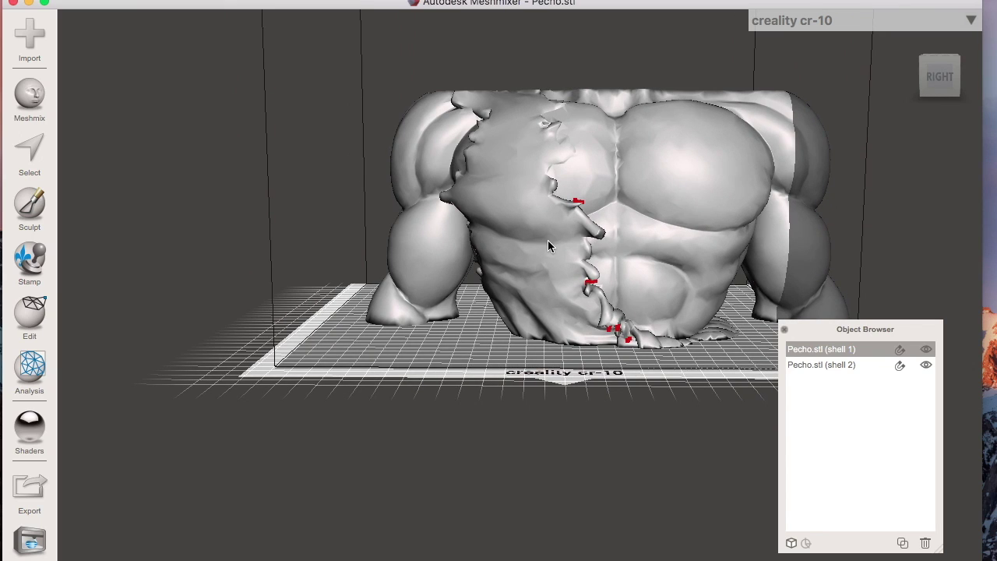
Import Piernas_y_Brazos.stl from the files folder, replacing the chest pieces in the scene.
scroll(548, 240, down, 5)
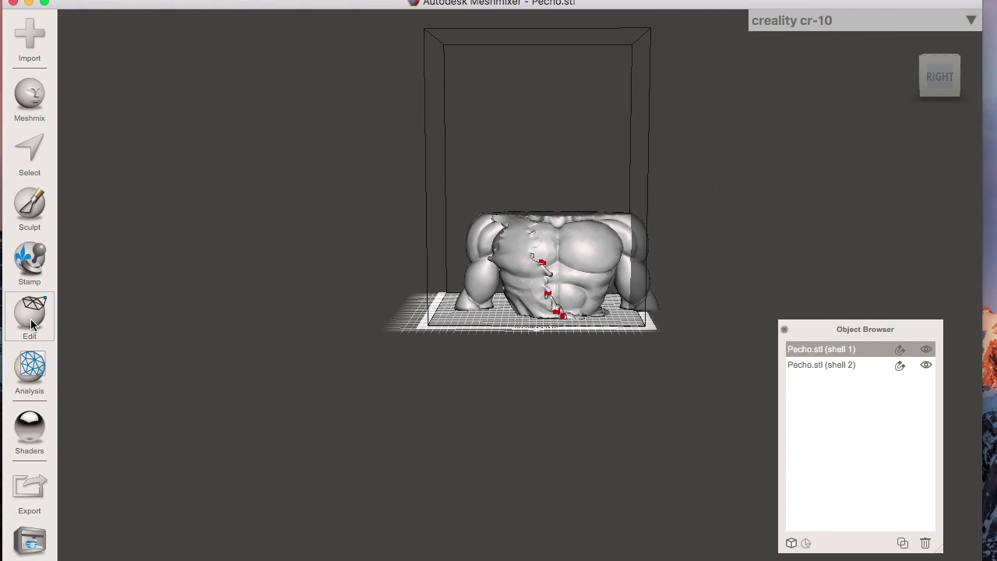
click(30, 39)
click(576, 301)
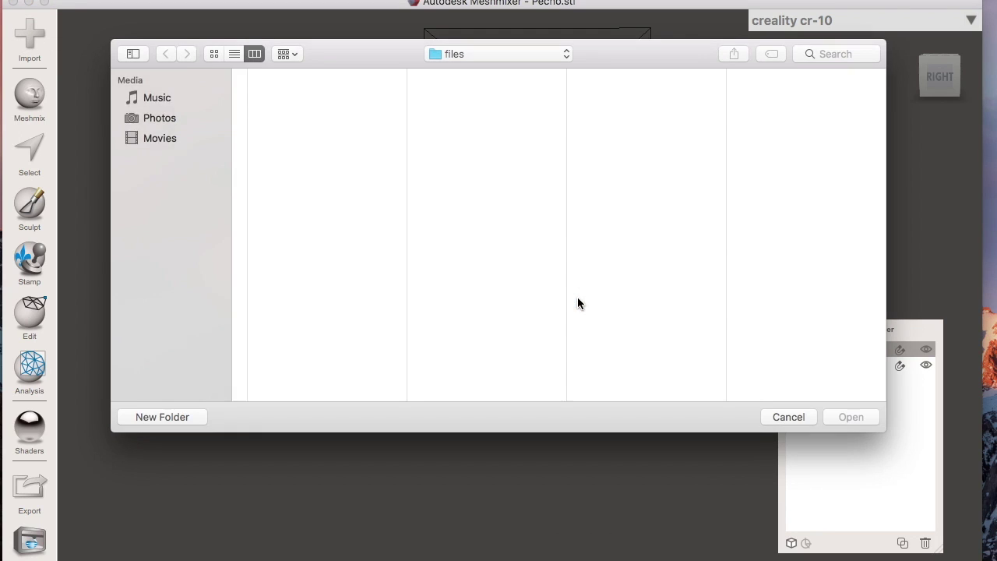
double_click(767, 117)
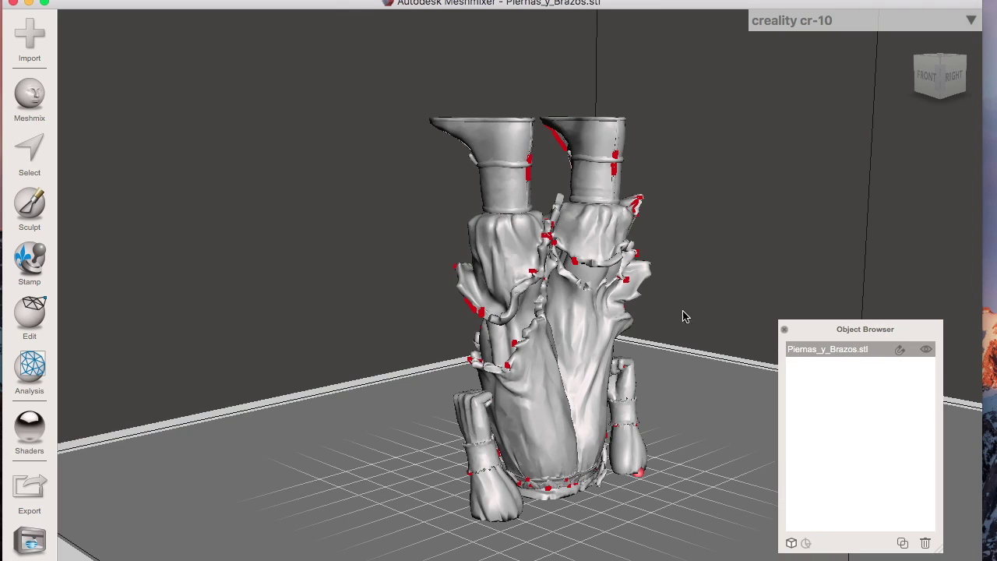
Scale the legs and arms model uniformly by 4.38 with Transform.
click(30, 313)
click(122, 75)
click(155, 227)
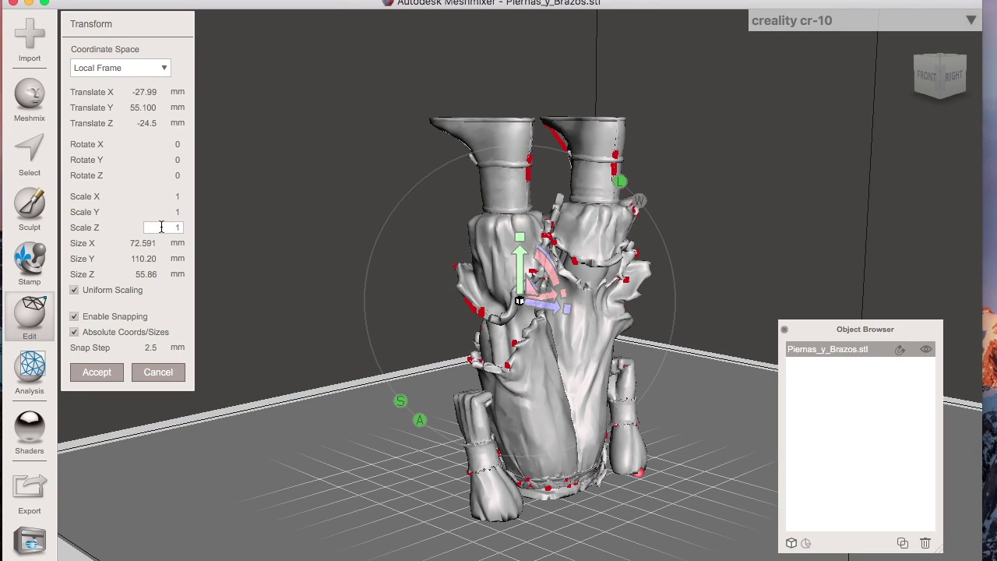
text(4.38)
key(Return)
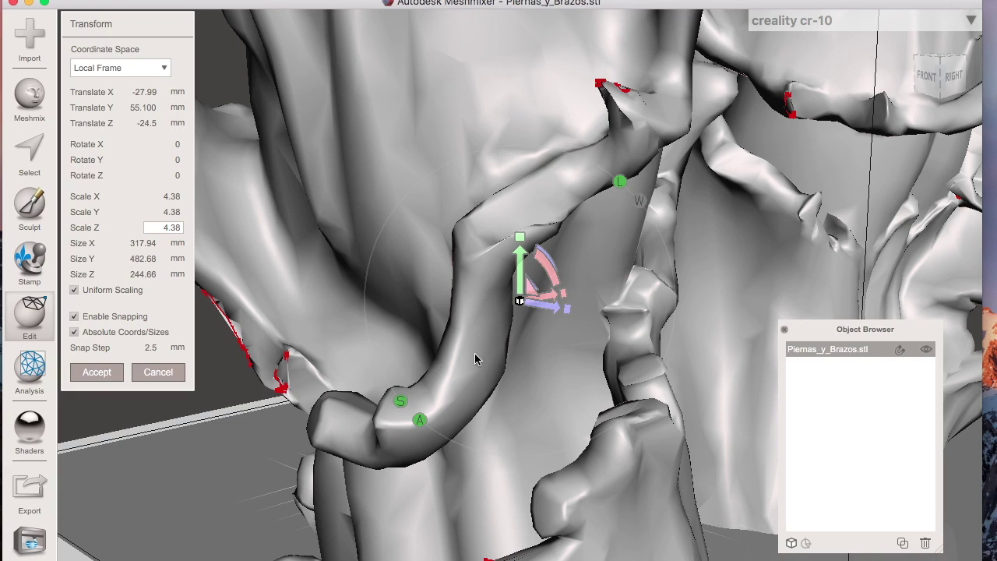
Raise the enlarged legs and arms onto the bed at X -7.5 mm and Y 250 mm, and apply the transform.
scroll(367, 347, down, 5)
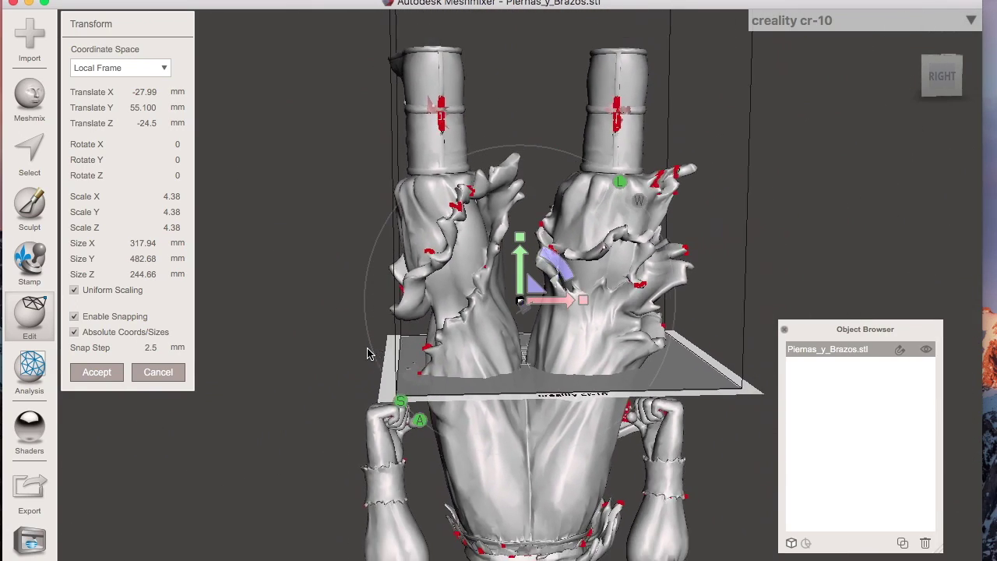
drag(517, 265, 570, 133)
right_drag(616, 249, 598, 274)
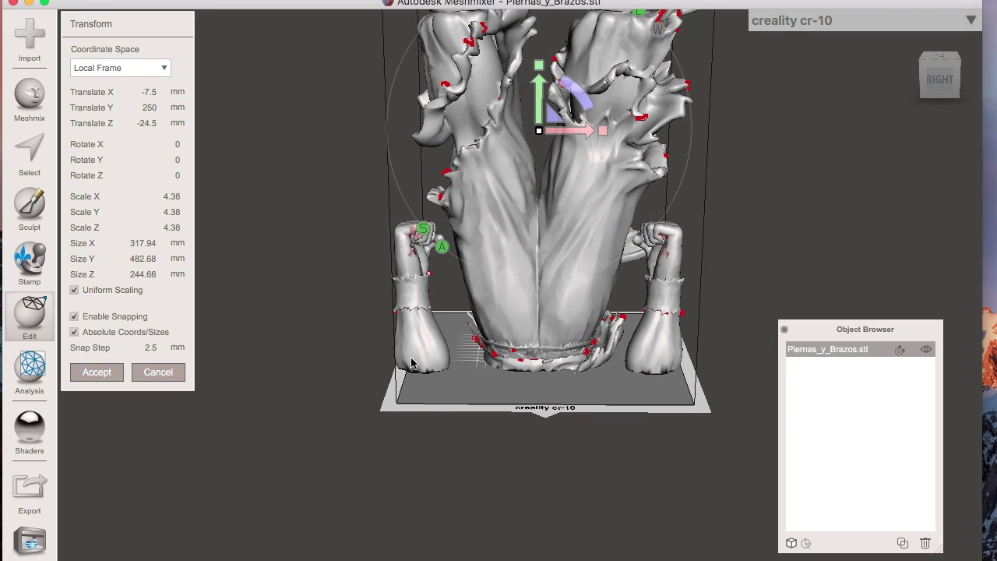
click(101, 372)
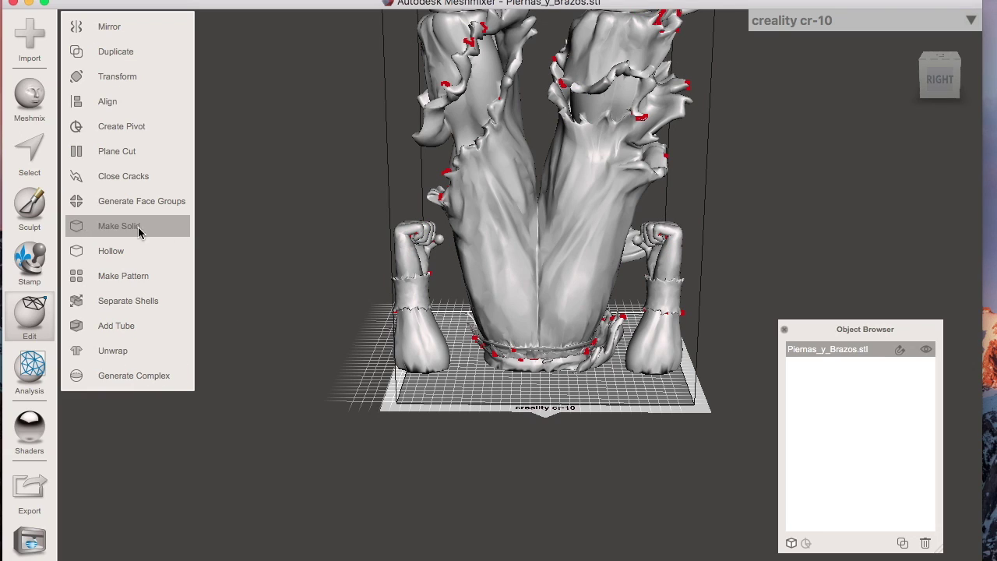
Separate the enlarged legs and arms model into individual shells and inspect the pieces against the build volume.
click(124, 302)
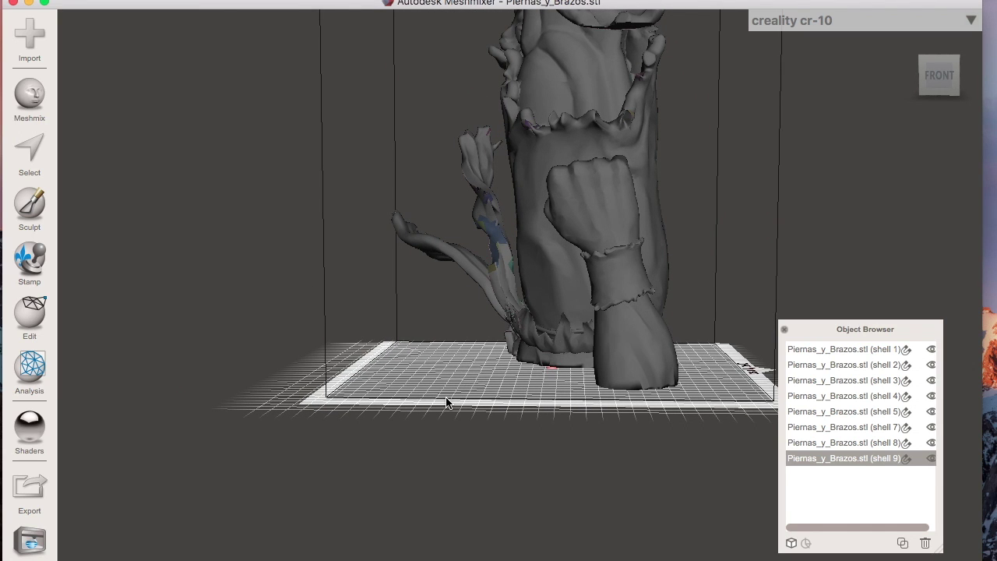
right_drag(440, 336, 697, 356)
scroll(539, 343, down, 5)
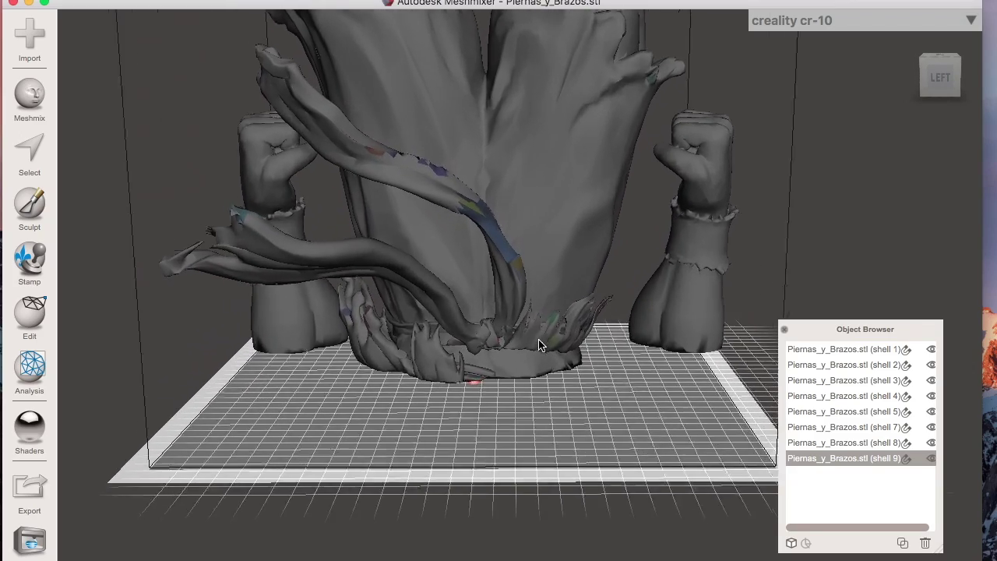
scroll(541, 344, down, 8)
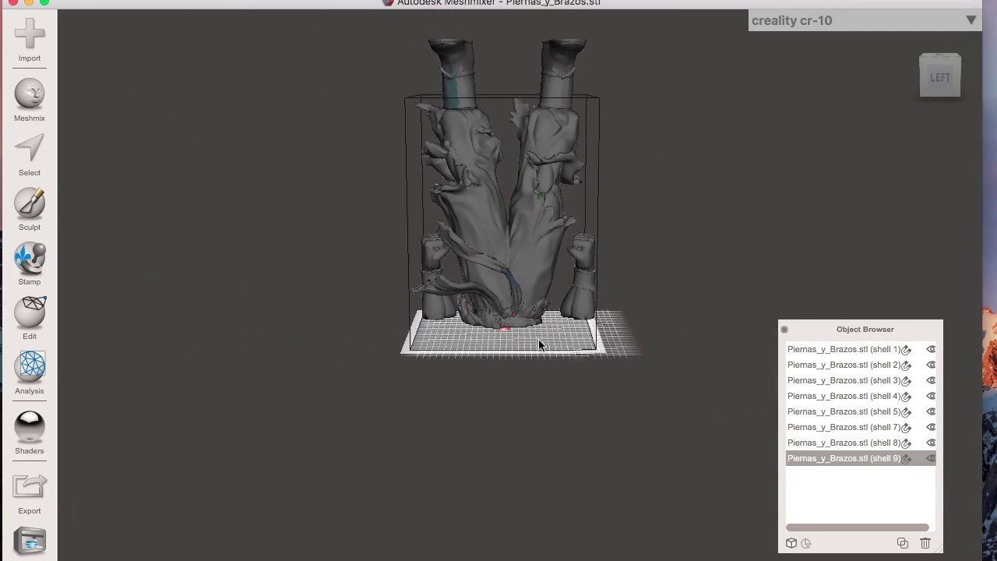
scroll(540, 345, down, 1)
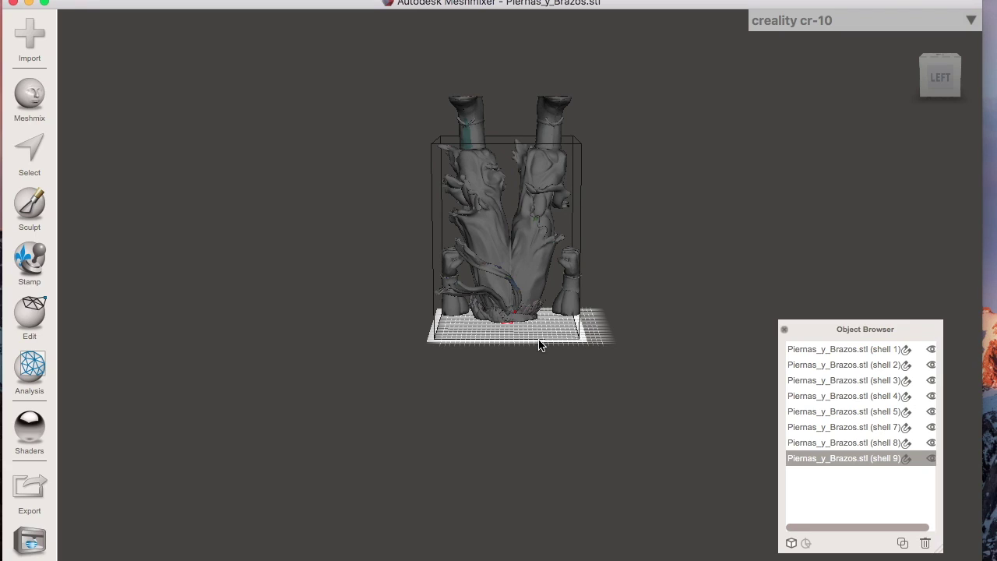
click(33, 327)
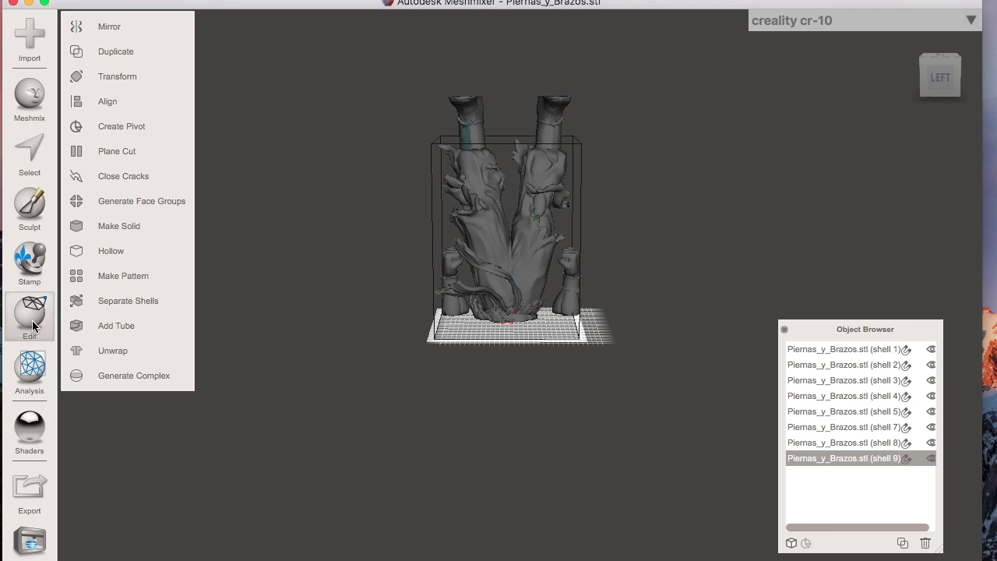
click(149, 157)
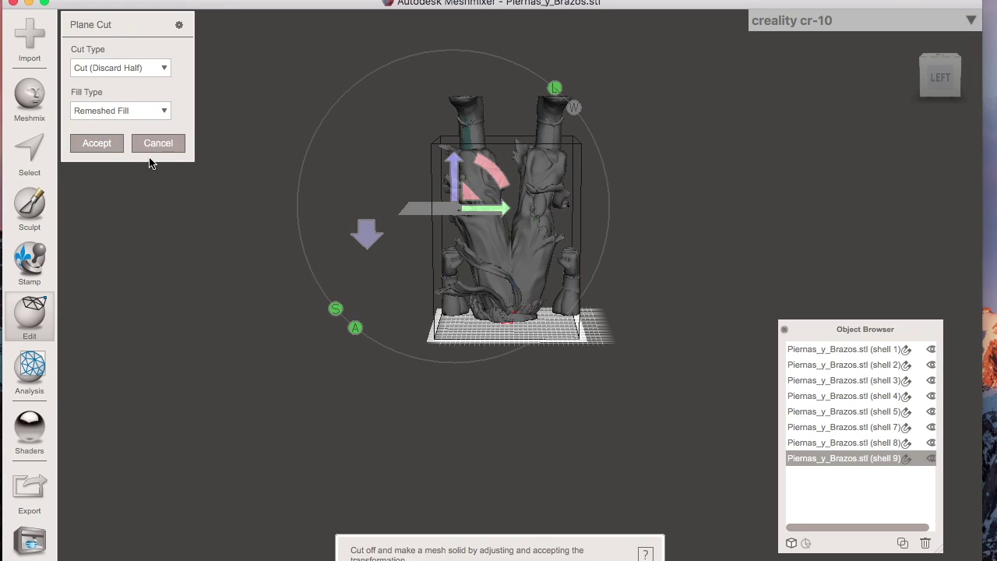
click(165, 145)
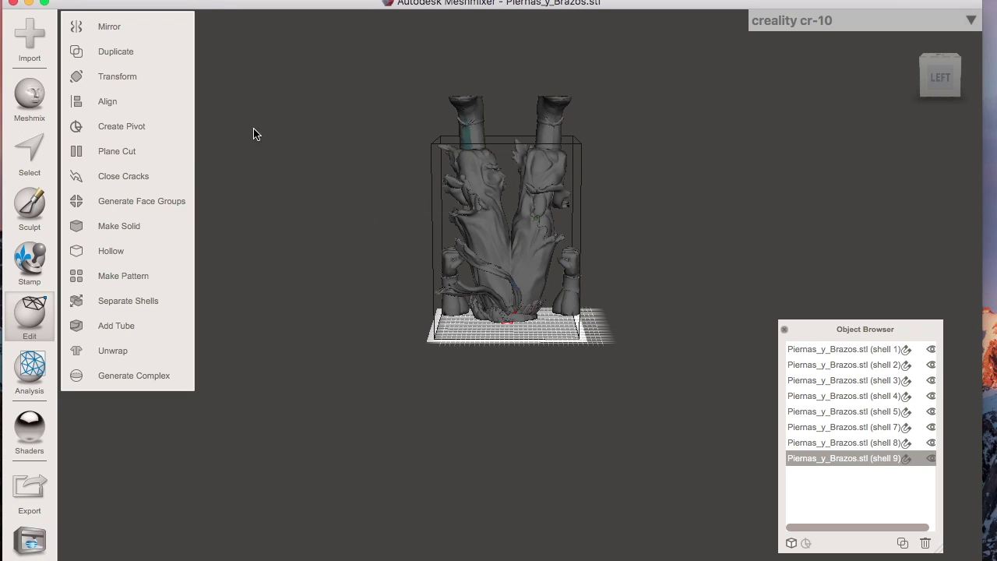
Select the large waist and upper-legs shell and delete it from the scene.
click(809, 363)
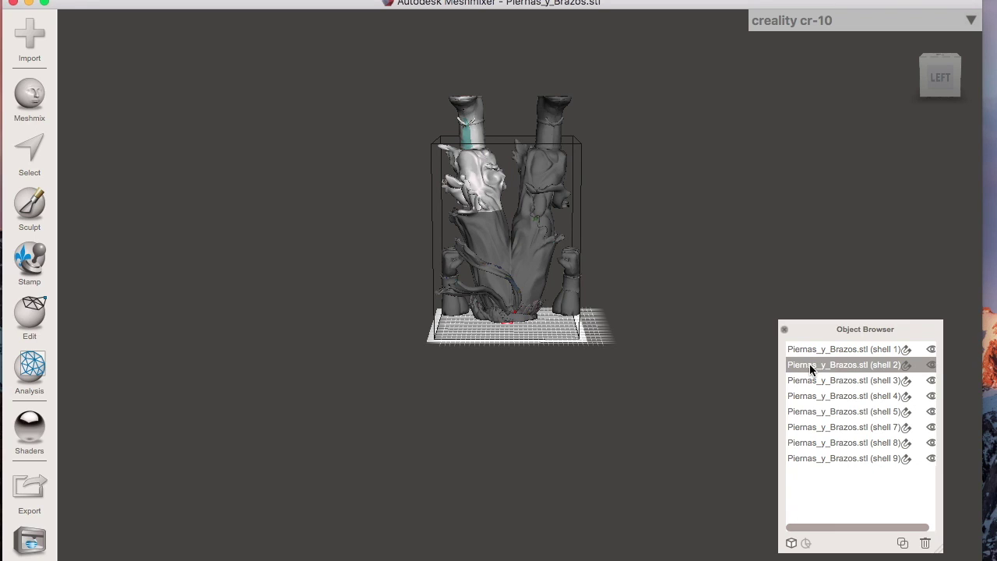
click(499, 262)
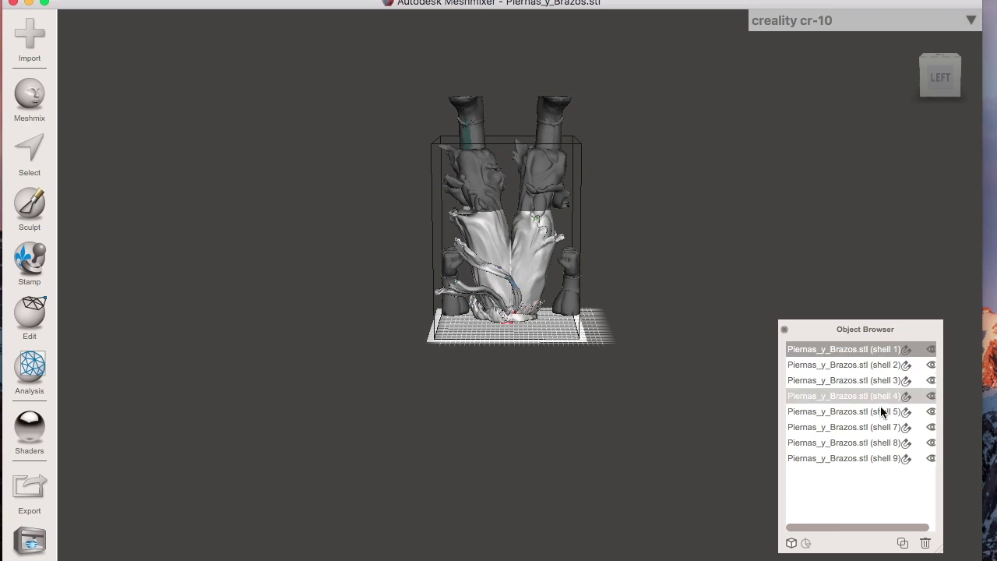
click(926, 543)
Lower the shell 2 leg piece onto the bed at X 25 mm and Y 150 mm with Transform, and apply it.
click(482, 173)
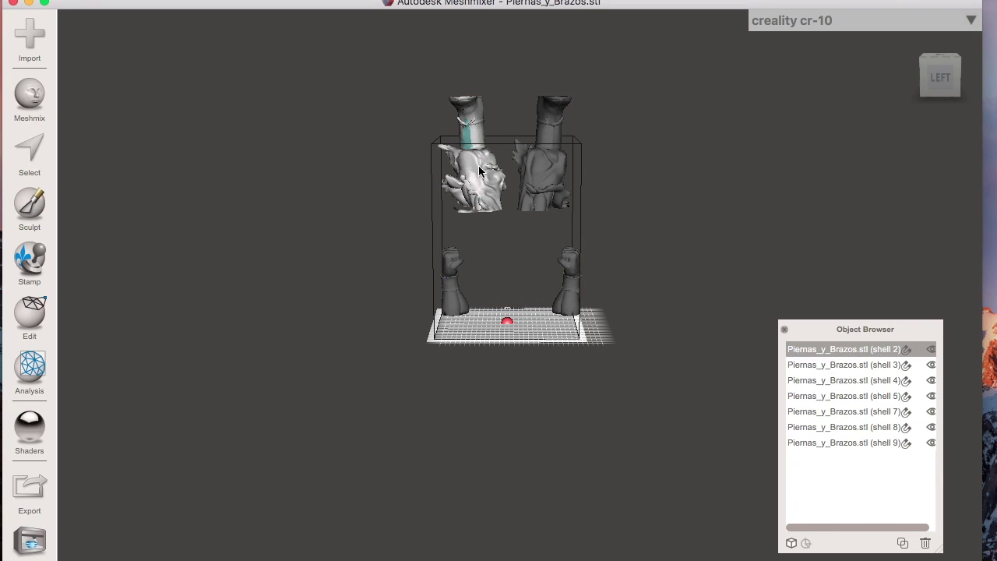
click(36, 320)
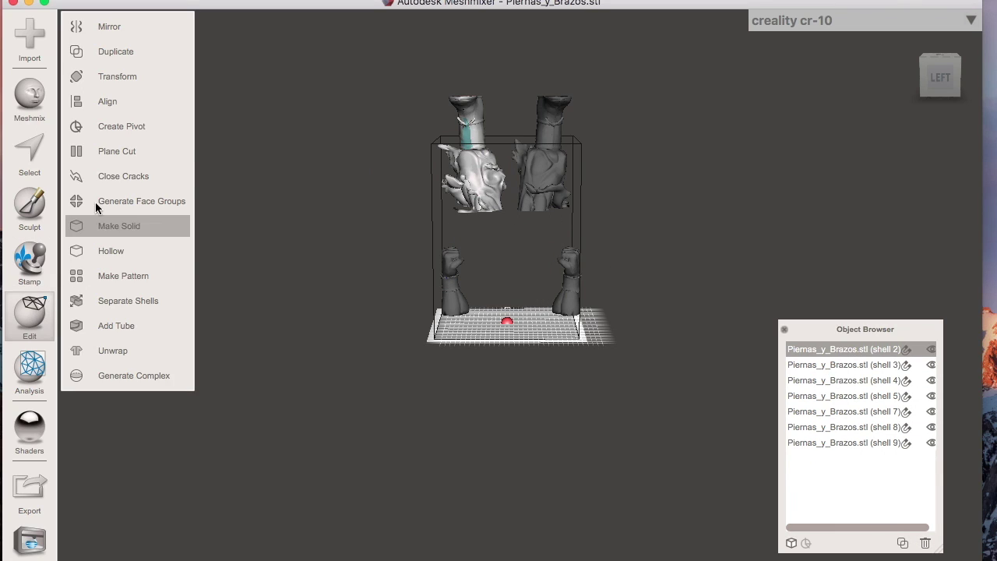
click(148, 77)
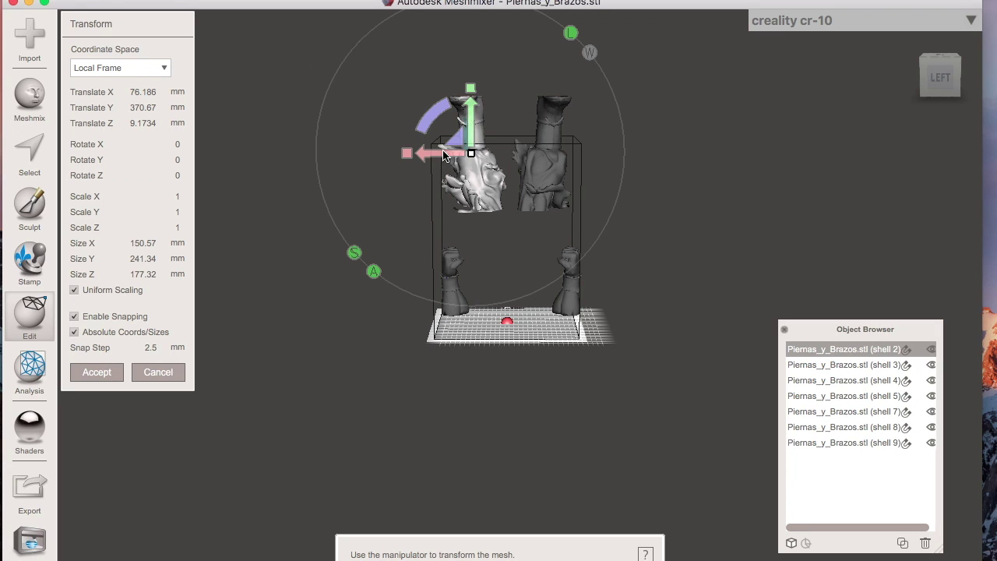
drag(441, 158, 467, 157)
drag(496, 117, 499, 220)
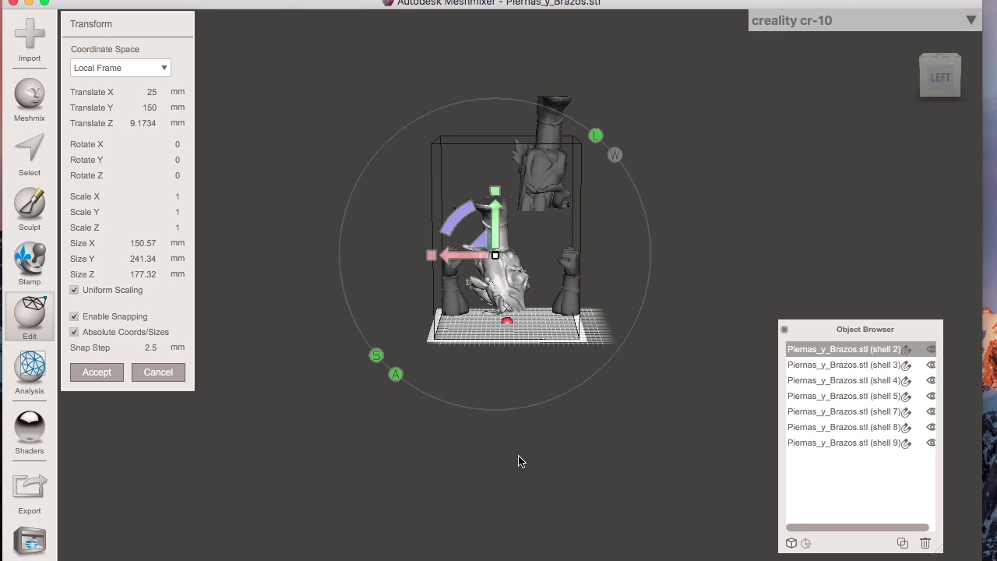
click(100, 374)
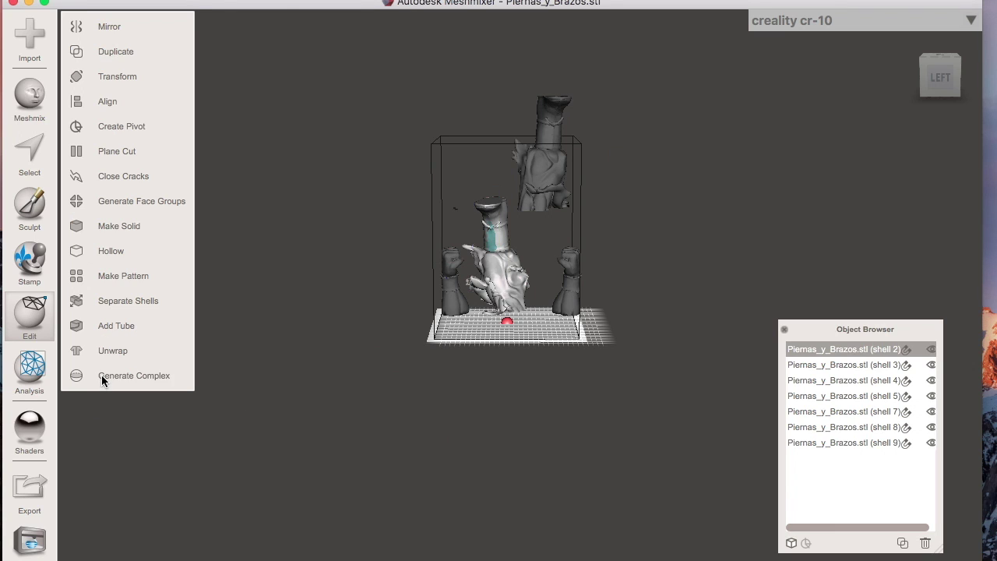